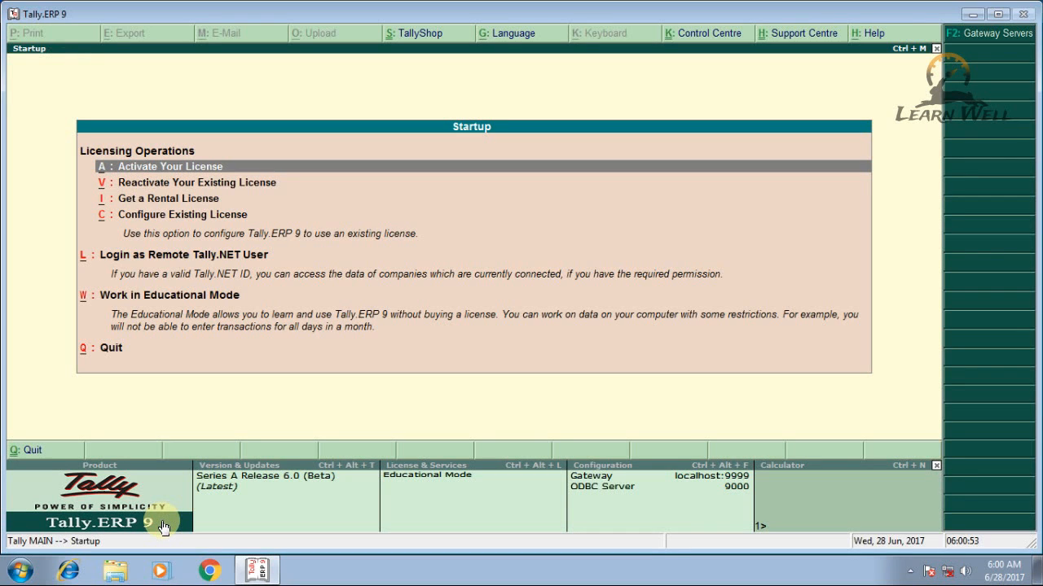
Start the program in Educational Mode.
key("Down")
key("Down")
key("Down")
key("Down")
key("Down")
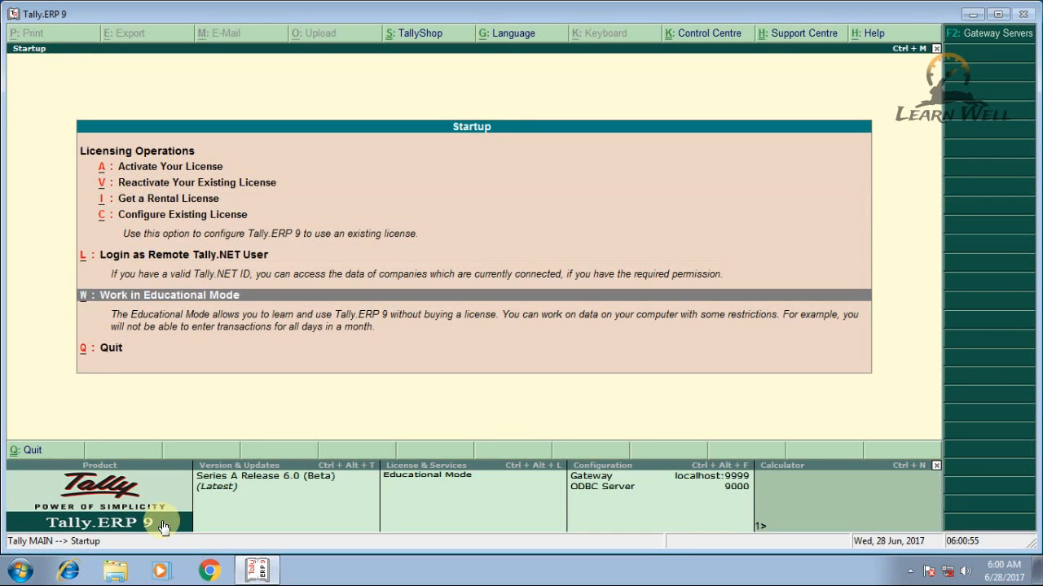
key("Return")
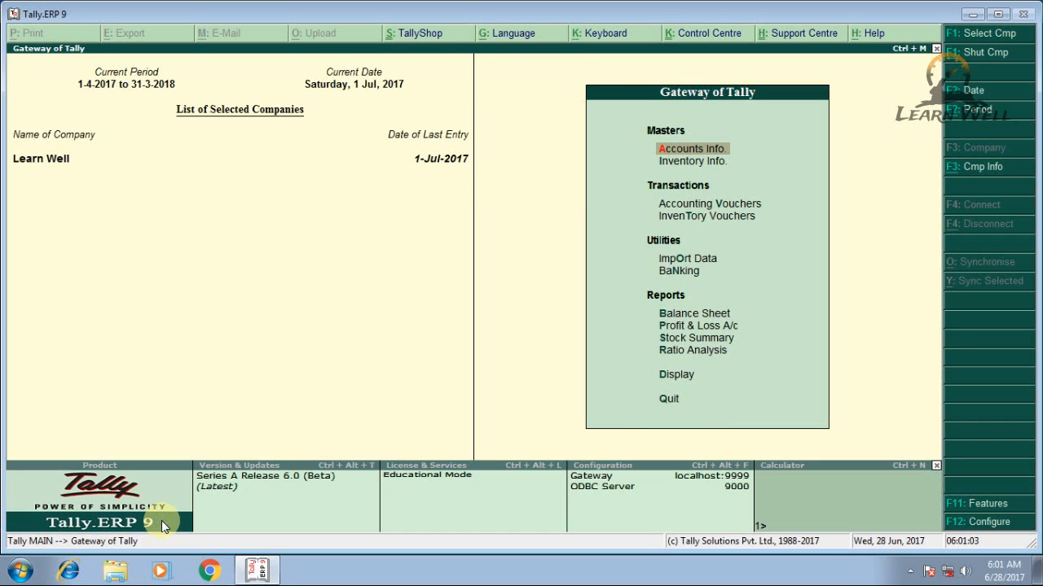
Shut the currently loaded Learn Well company.
key("F1")
key("Return")
key("alt+F1")
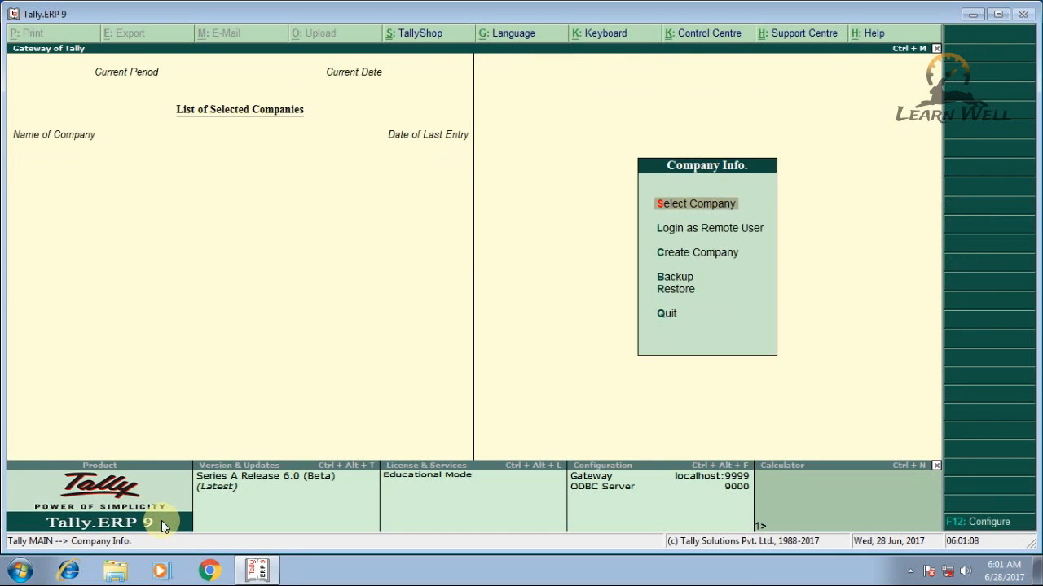
key("Down")
key("Down")
key("Down")
key("Down")
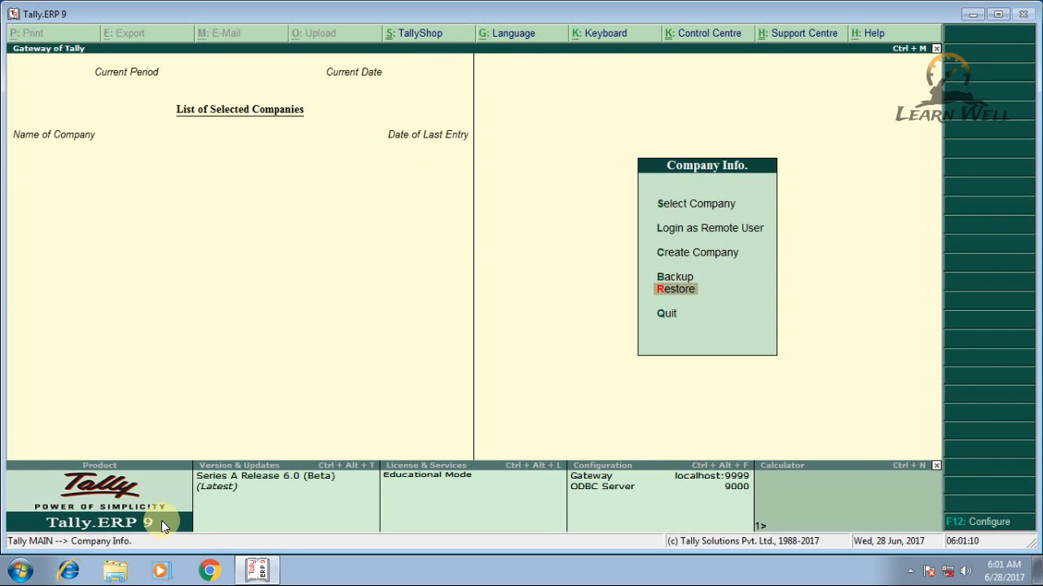
key("Return")
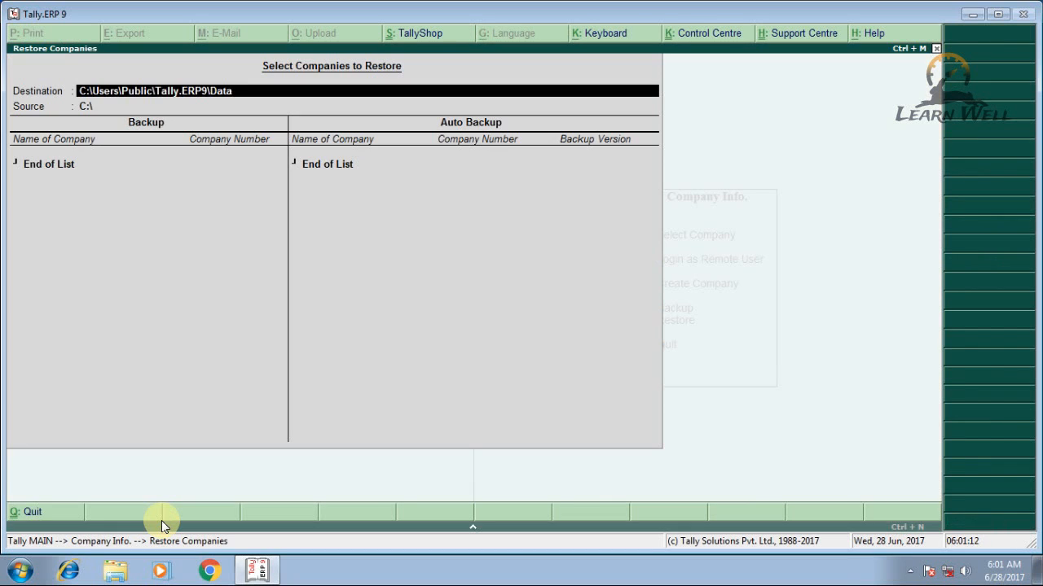
key("BackSpace")
key("Escape")
key("y")
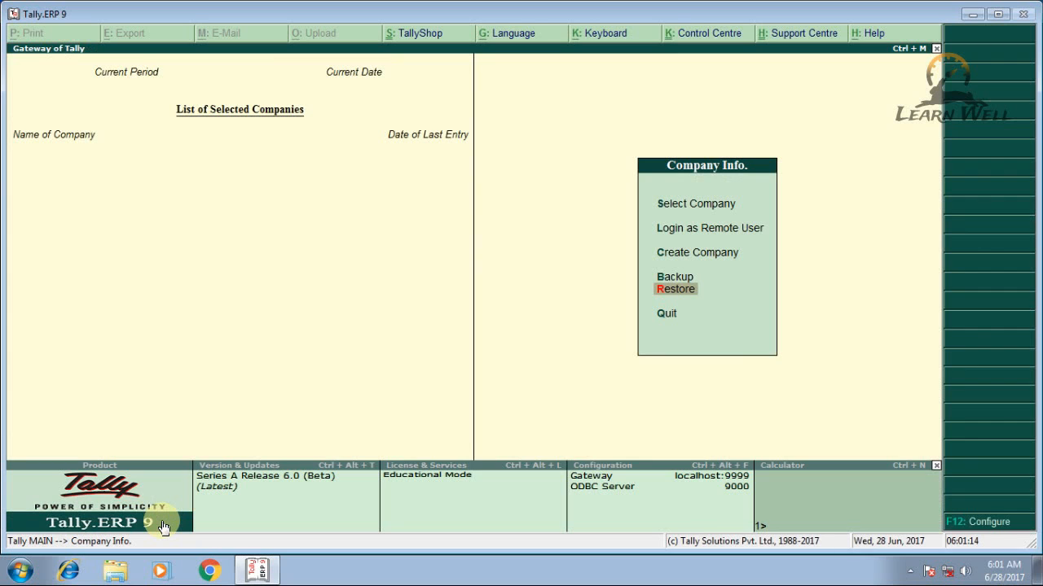
Begin creating a new company and name it Learn Well (2).
key("Up")
key("Up")
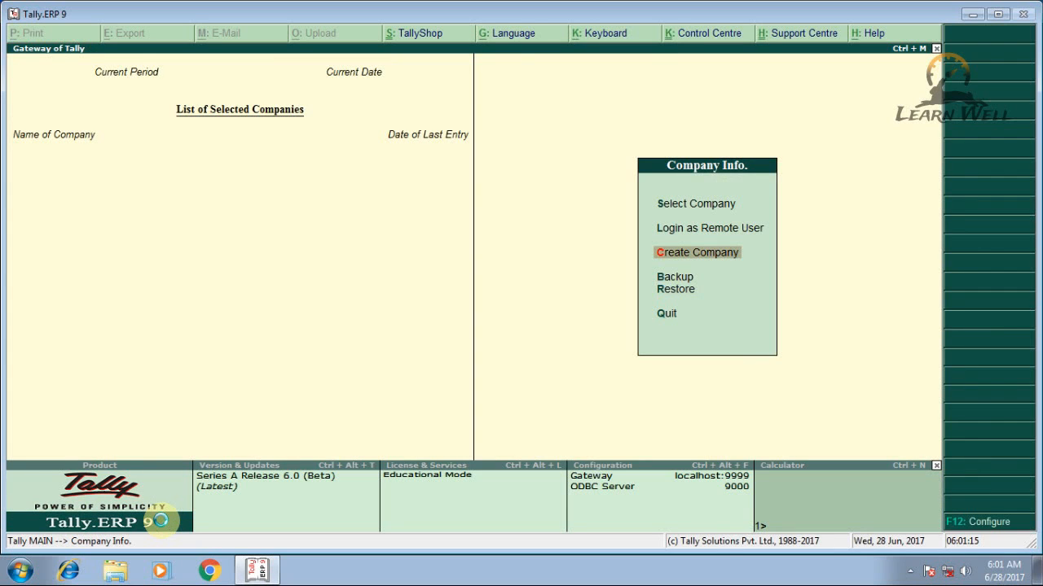
key("Return")
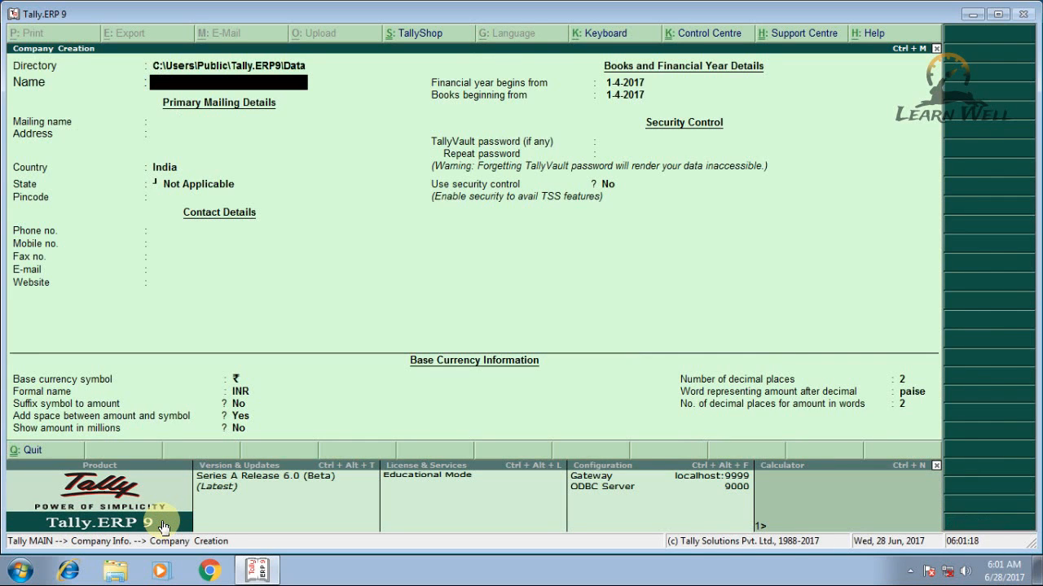
type("Learn Well (2)")
key("Return")
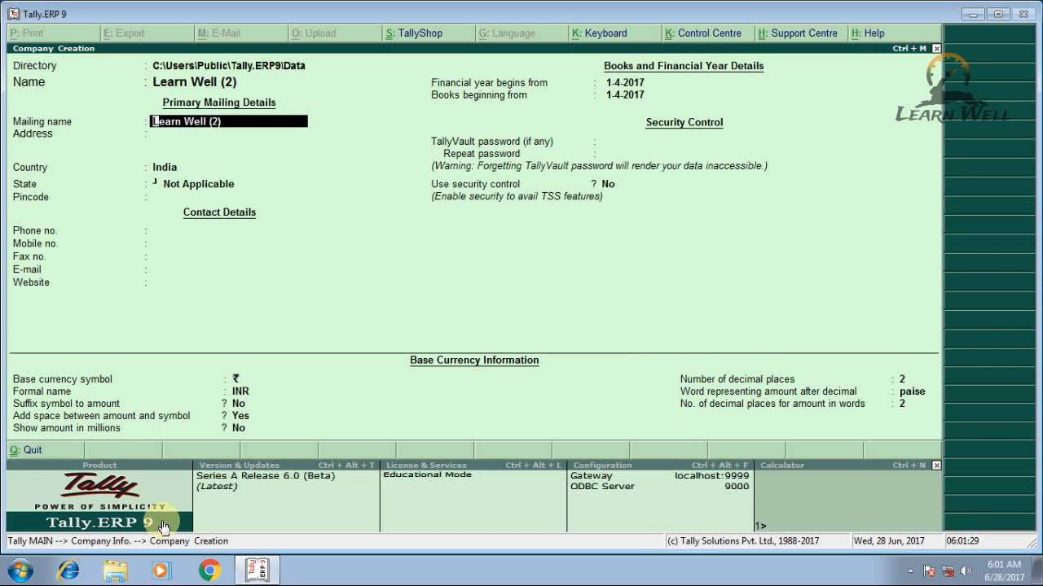
Keep the suggested mailing name and India as the country, and set the new company's state to Chhattisgarh.
key("Return")
key("Return")
key("Return")
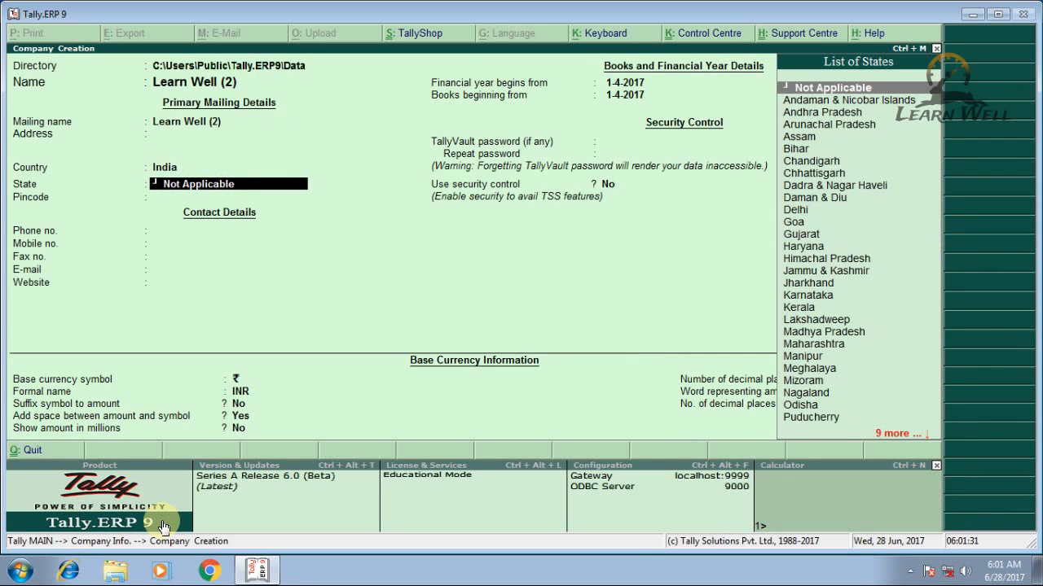
type("C")
key("Down")
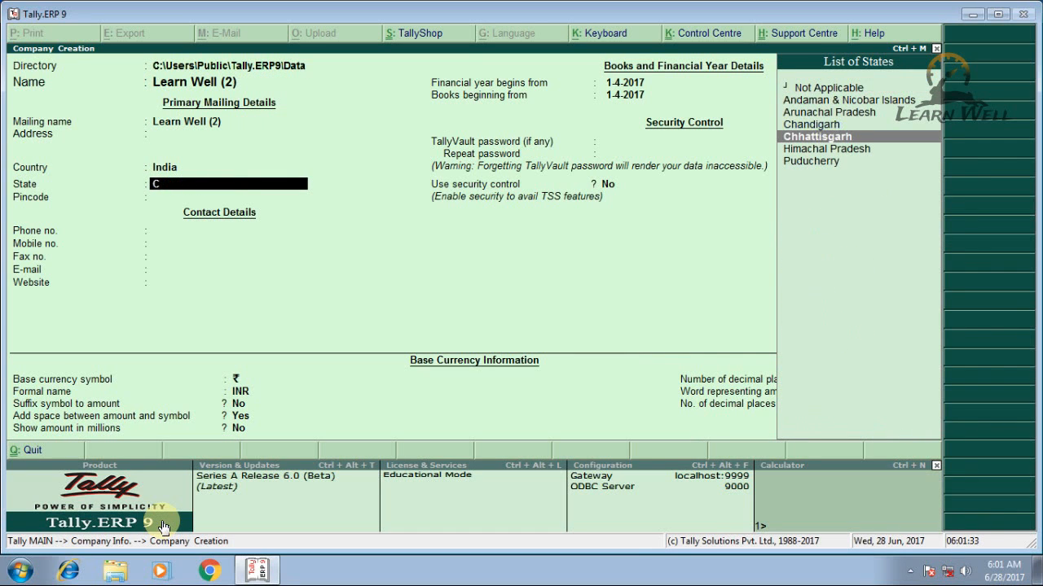
key("Return")
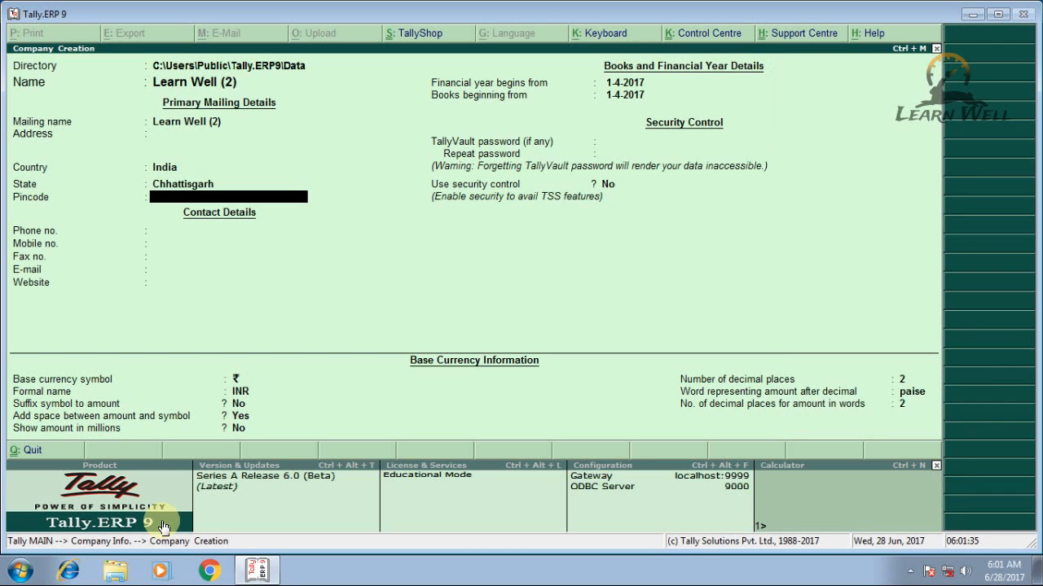
Leave the contact, financial year, security and currency settings at their defaults and save the new company.
key("Return")
key("Return")
key("Return")
key("Return")
key("Return")
key("Return")
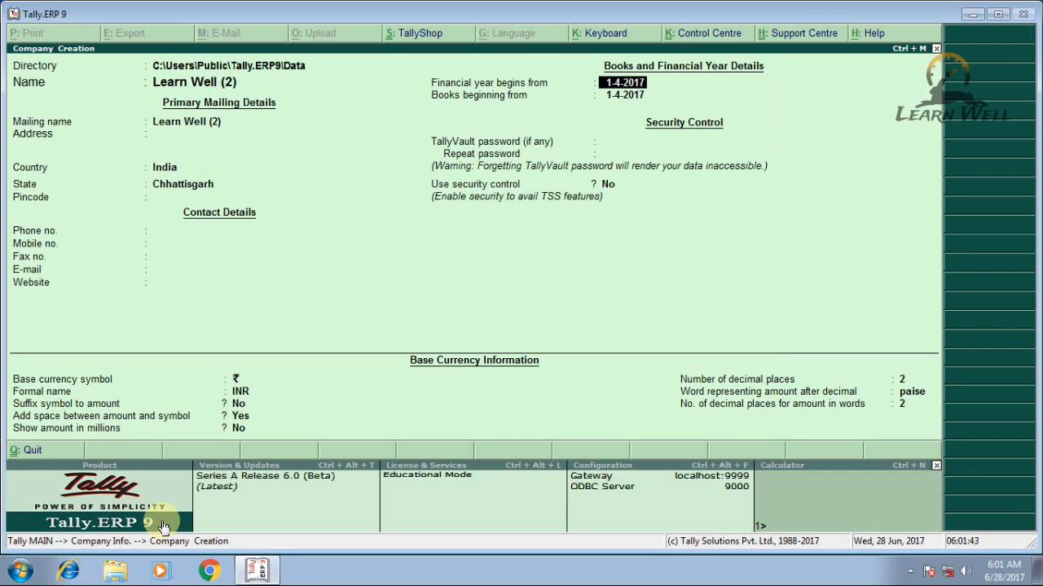
key("Return")
key("Return")
key("Return")
key("Return")
key("Return")
key("Return")
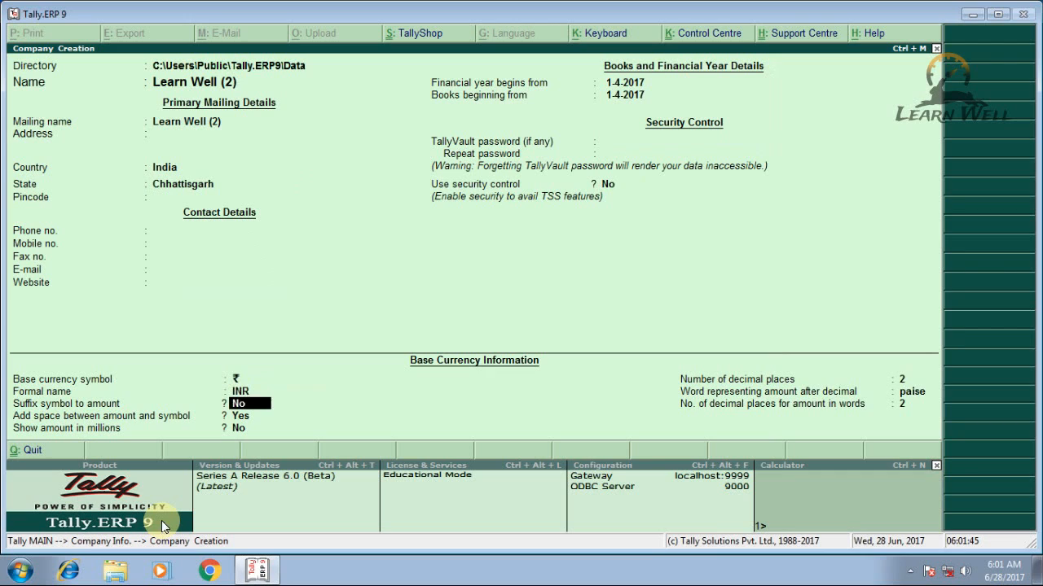
key("Return")
key("Return")
key("Return")
key("Return")
key("Return")
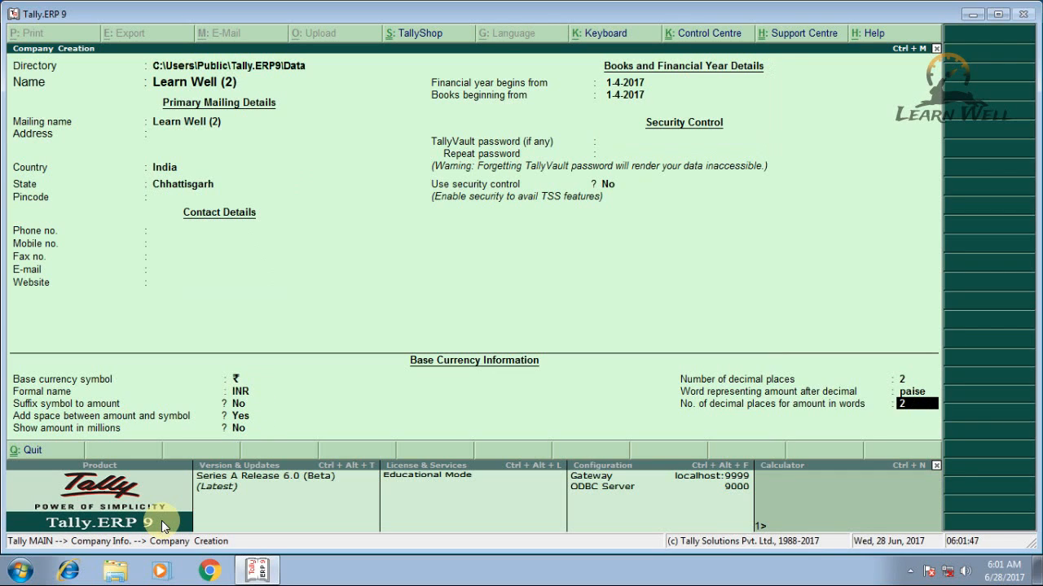
key("Return")
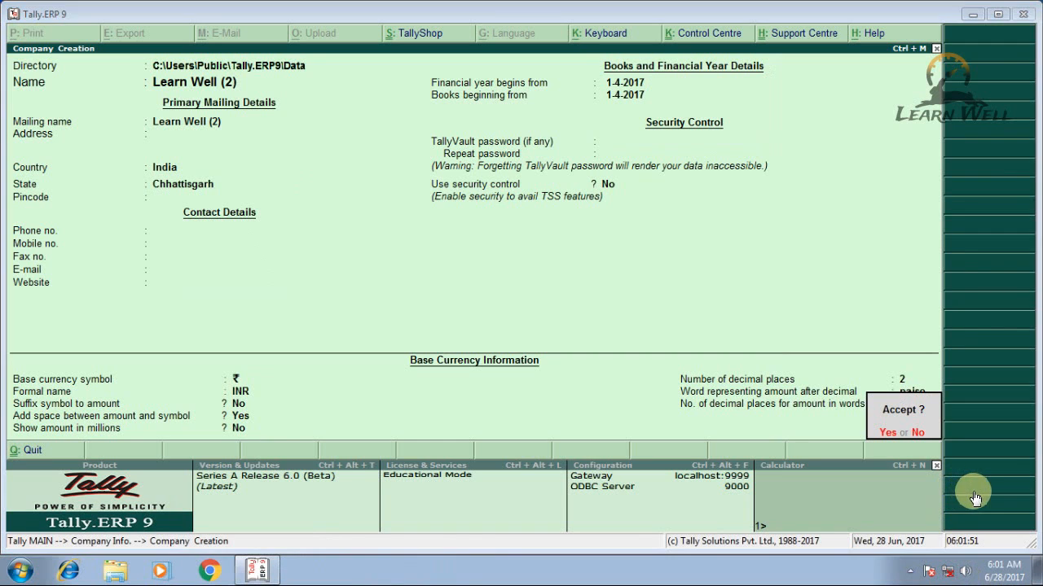
key("y")
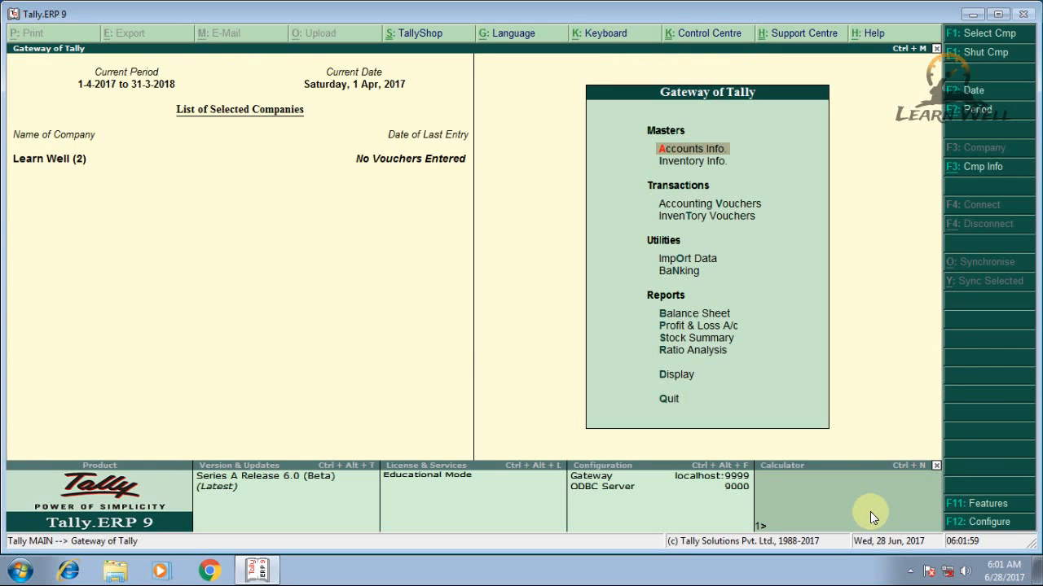
In the company's Statutory & Taxation features, enable Goods and Services Tax and set the GST details option to Yes.
left_click(970, 505)
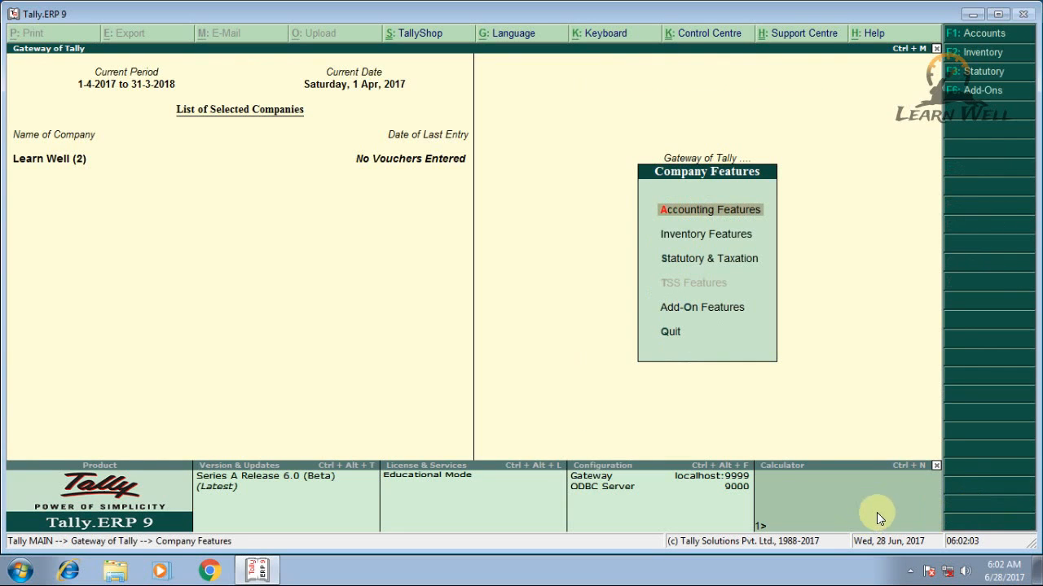
key("Down")
key("Down")
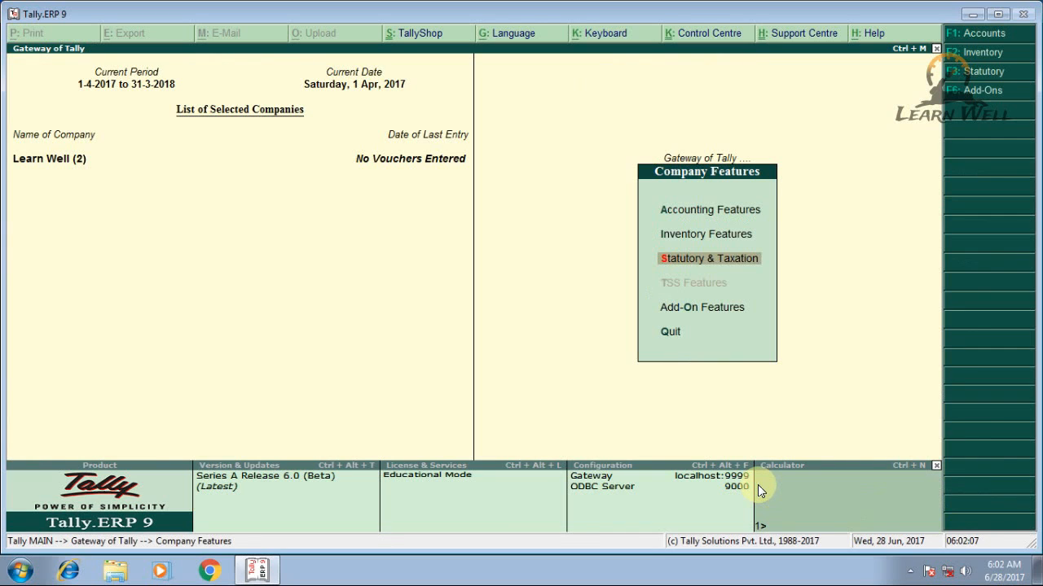
key("Return")
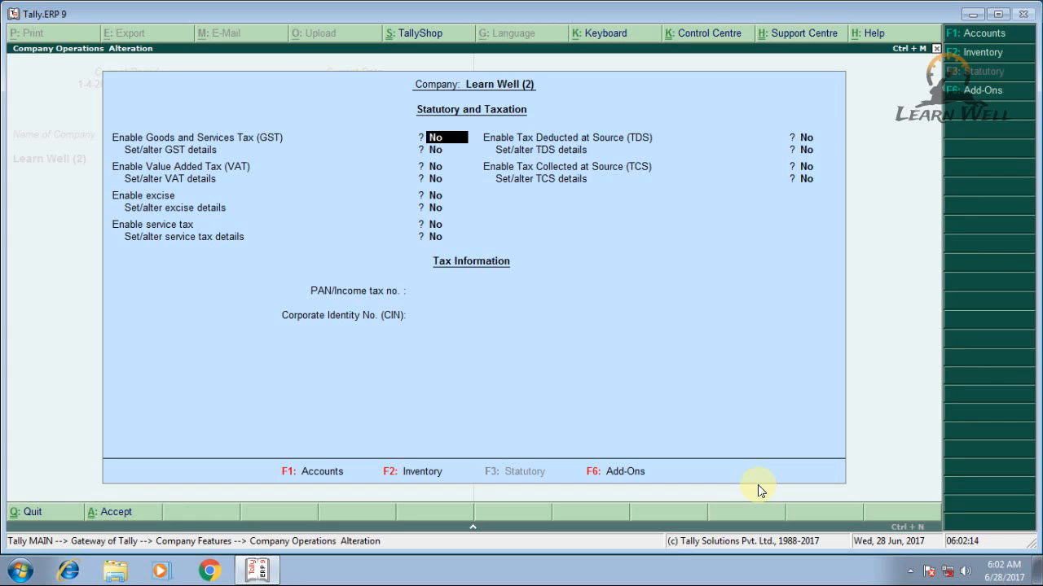
type("y")
key("Return")
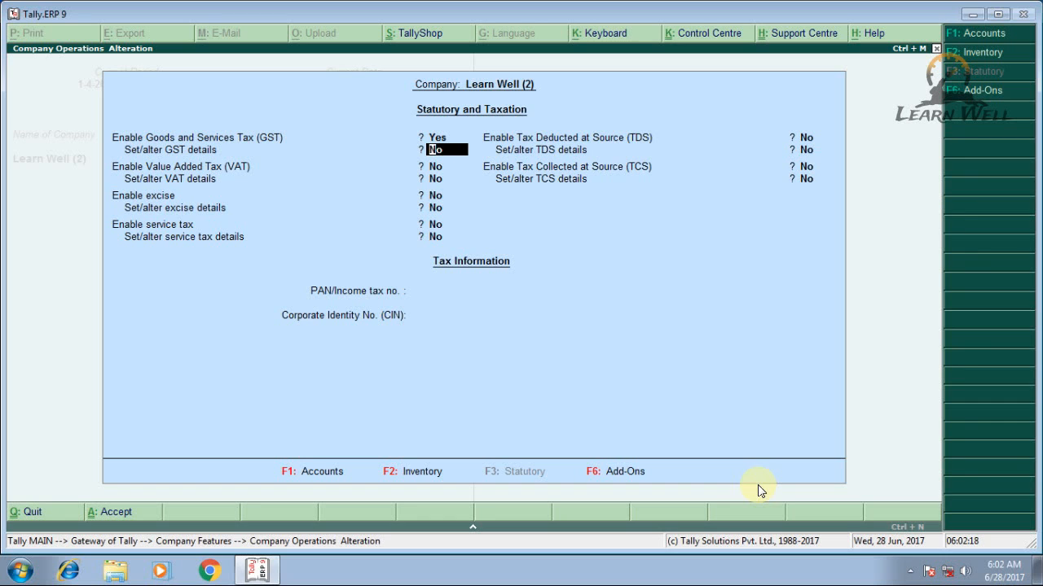
type("y")
key("Return")
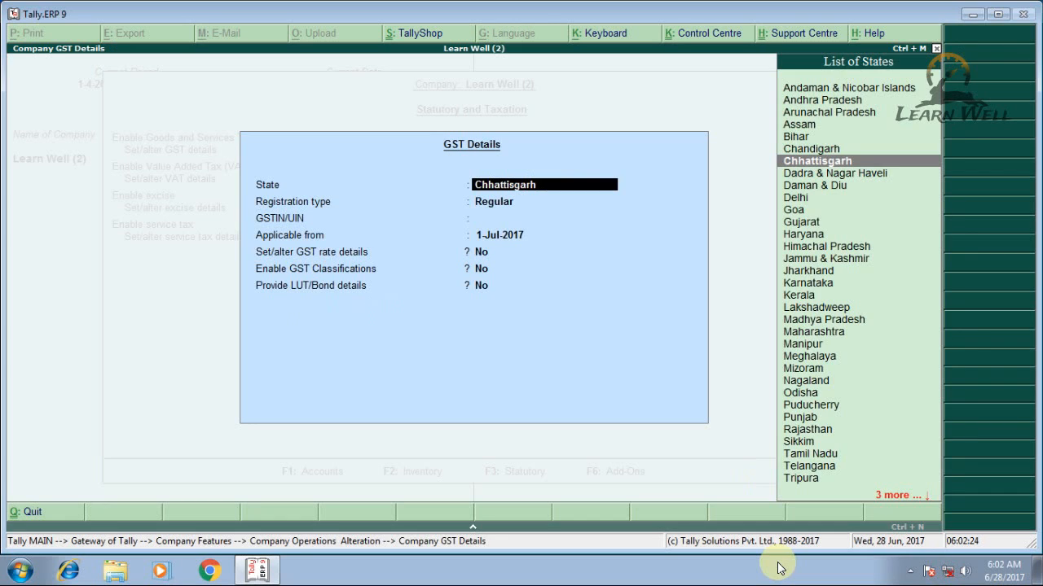
Keep Chhattisgarh and the Regular registration type, enter the company's GSTIN/UIN, and accept 1-Jul-2017 as the applicable date.
key("Return")
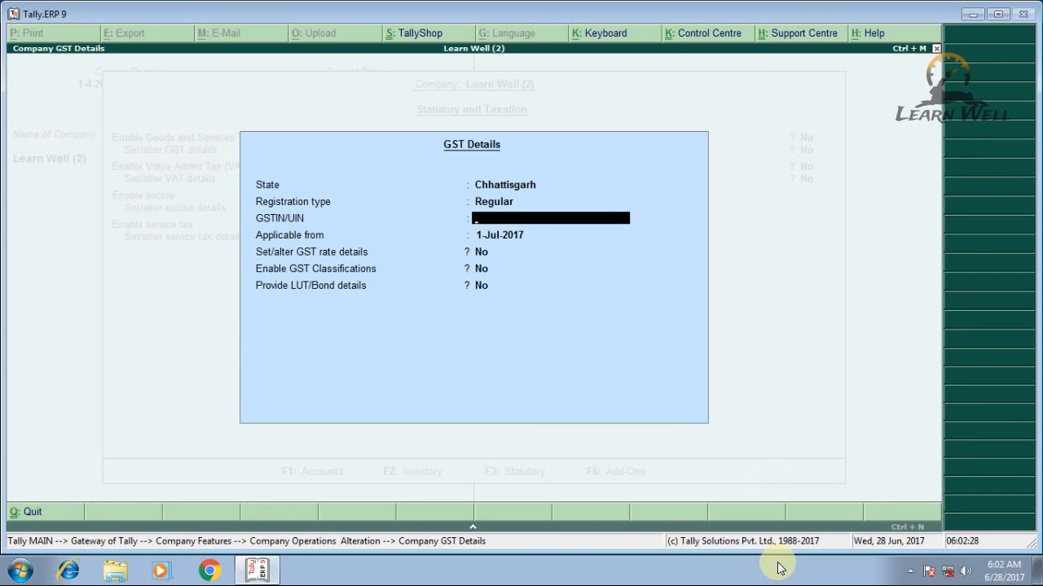
type("22ERGPS692")
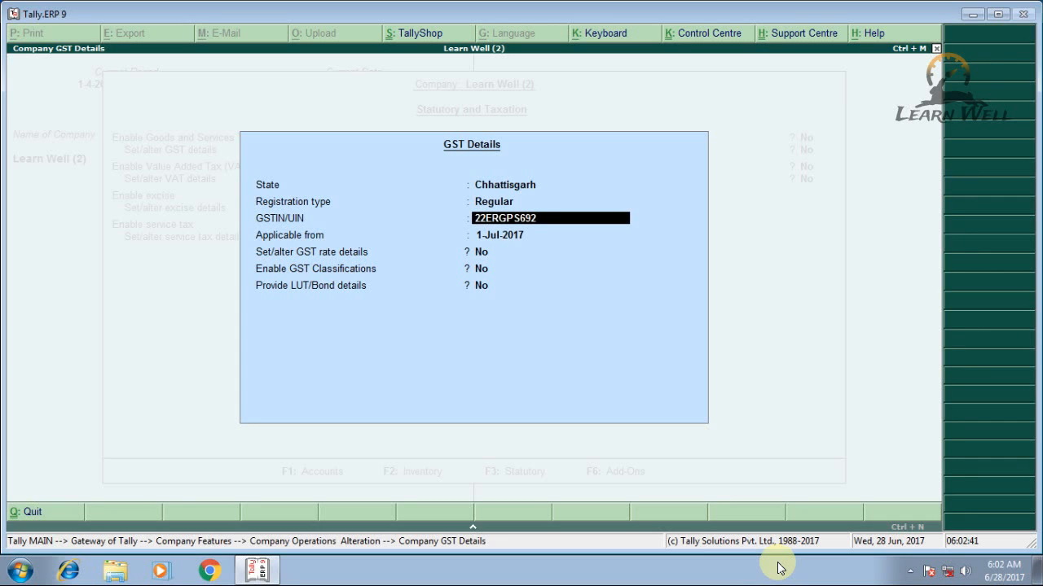
type("1F1ZN")
key("Return")
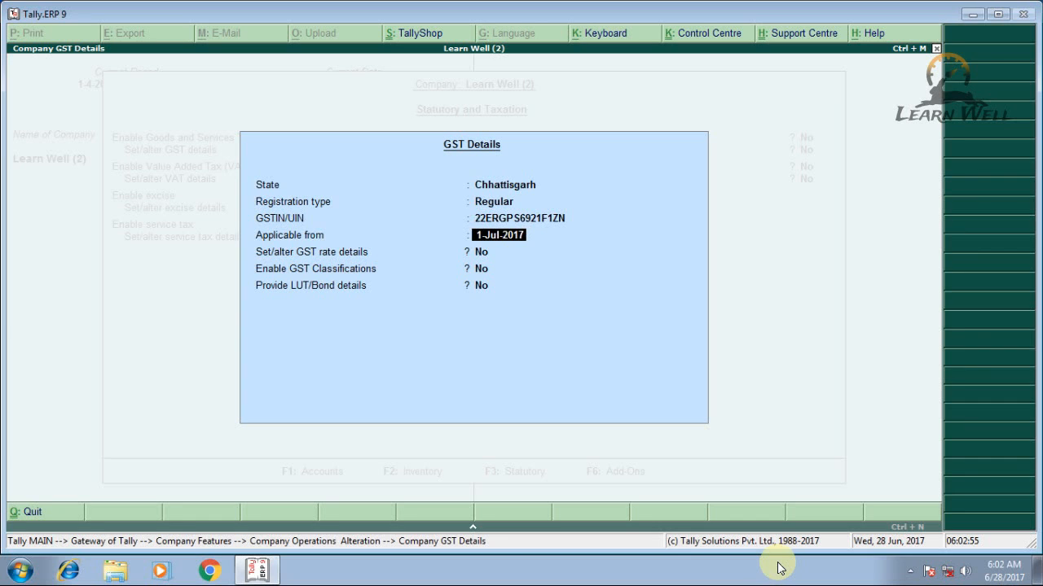
key("Return")
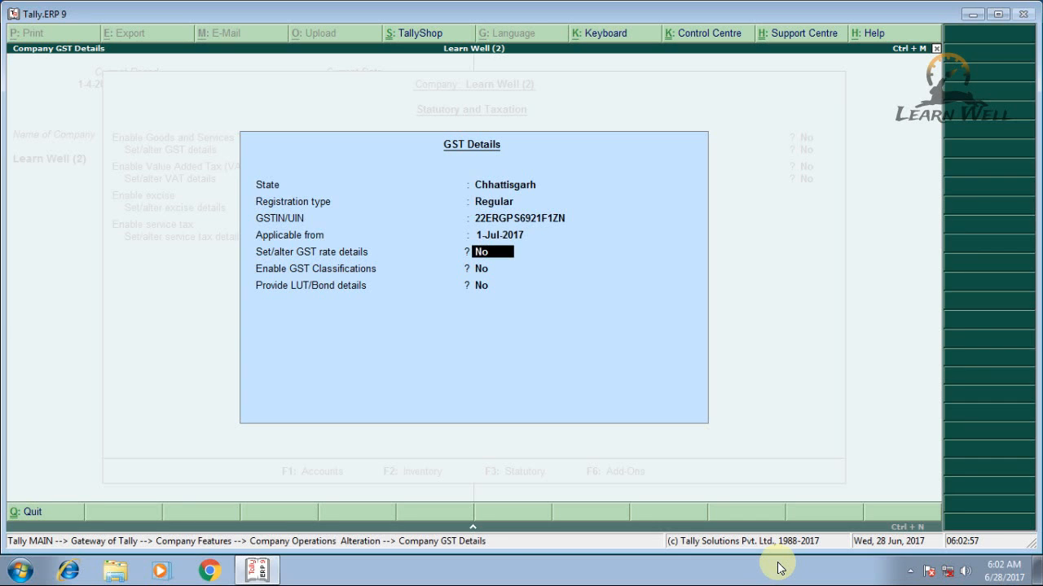
Enable GST rate details, with taxability set to Taxable and an Integrated Tax rate of 18%.
key("y")
key("Return")
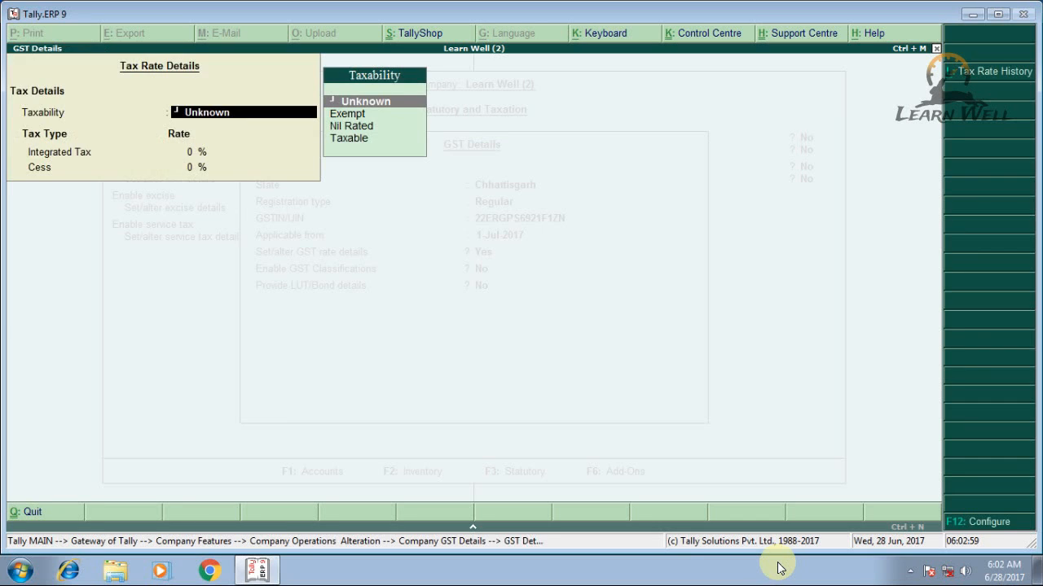
key("Down")
key("Down")
key("Down")
key("Return")
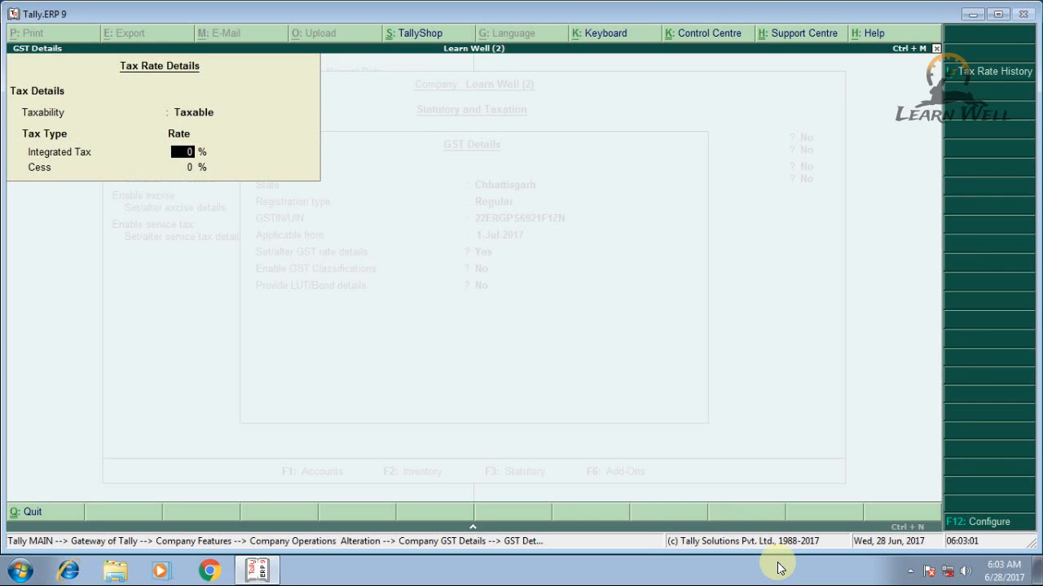
type("18")
key("Return")
key("Return")
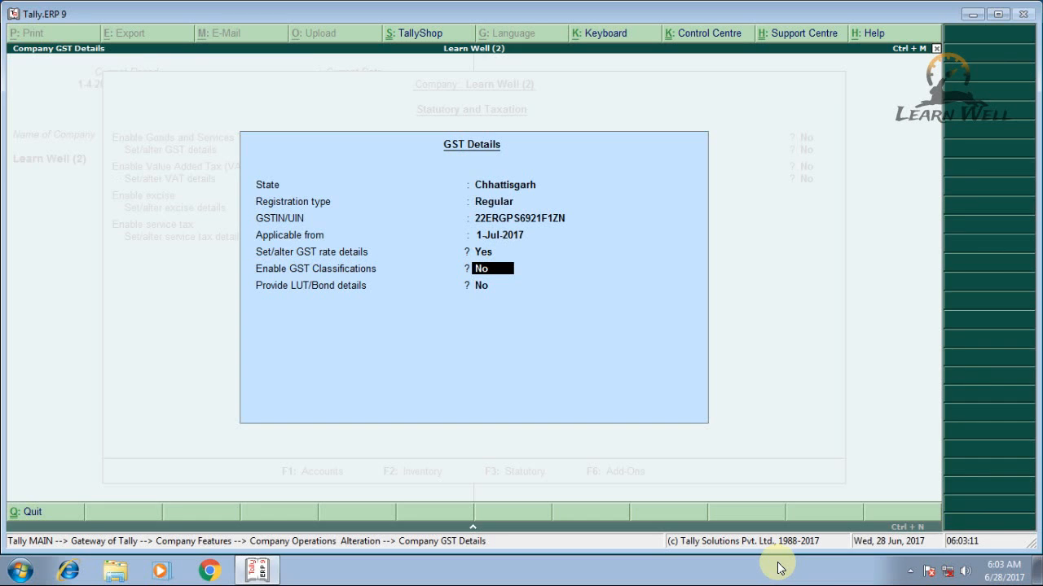
Enable GST Classifications, leave LUT/Bond details at No, and accept the GST details.
type("y")
key("Return")
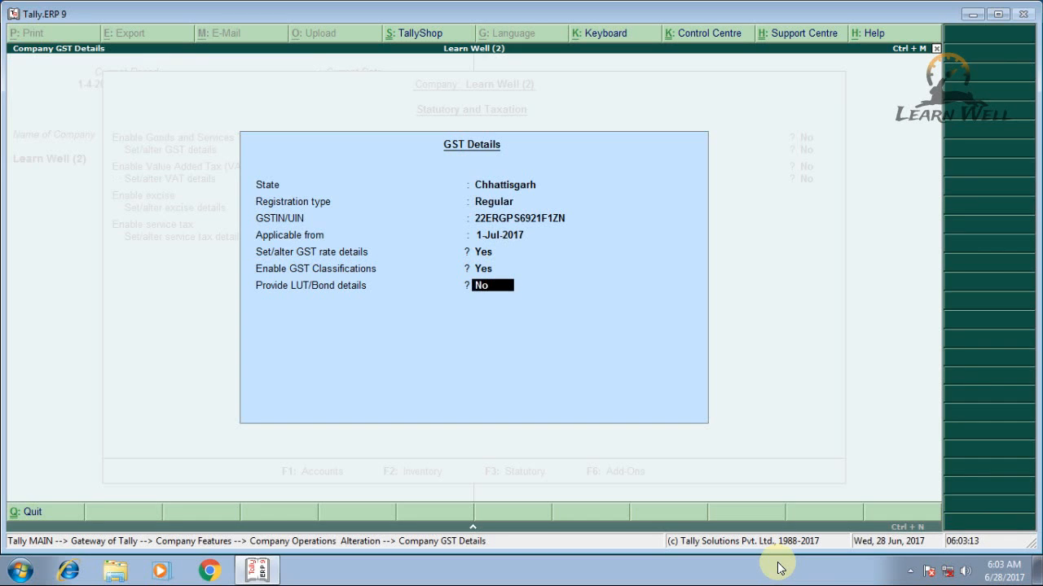
key("Return")
key("Return")
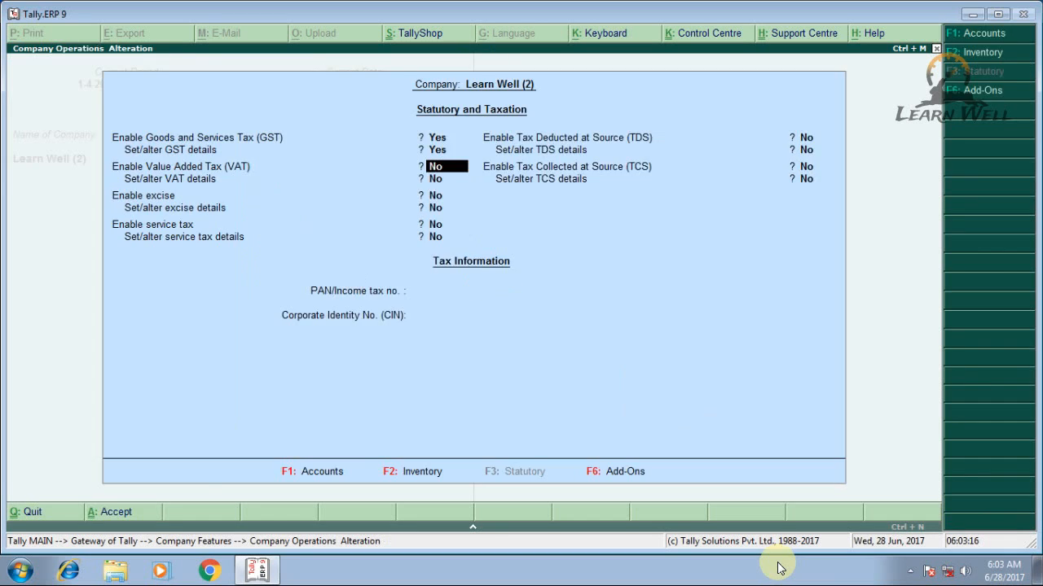
Leave the remaining taxes and tax information unset, save the Statutory and Taxation settings, and return to the Gateway of Tally.
key("Return")
key("Return")
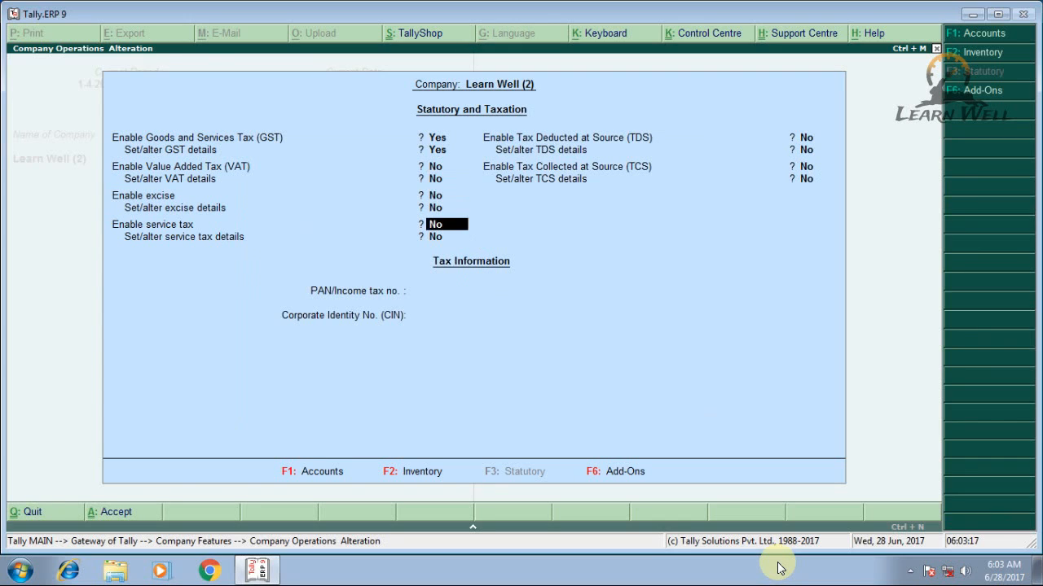
key("Return")
key("Return")
key("Return")
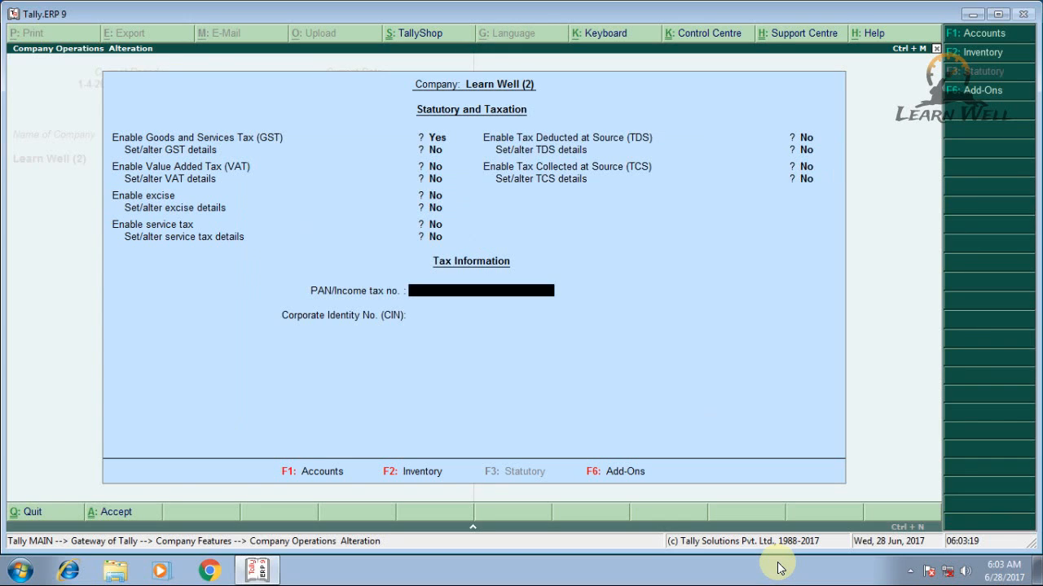
key("Return")
key("Return")
key("Return")
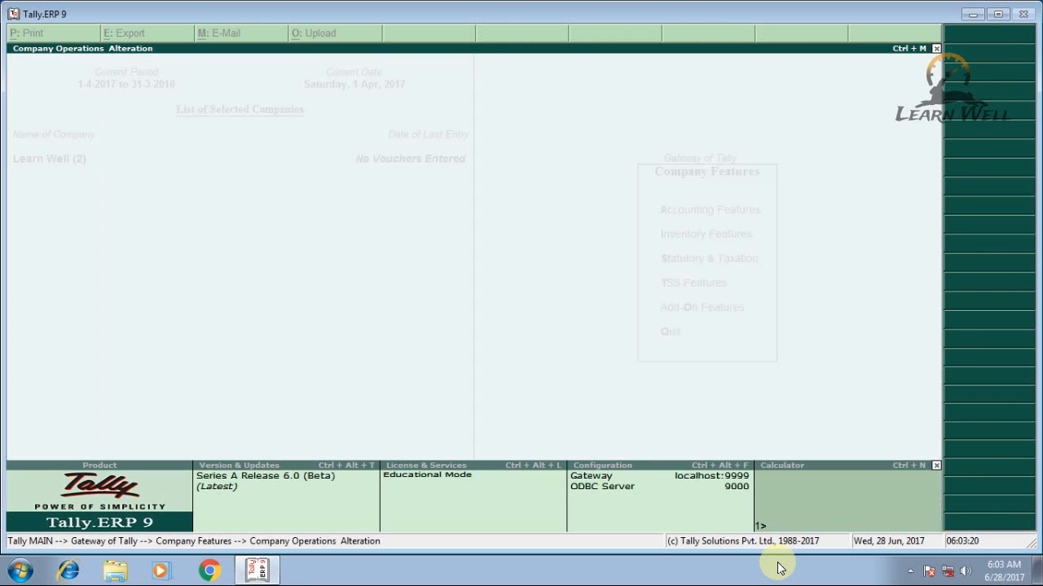
key("Escape")
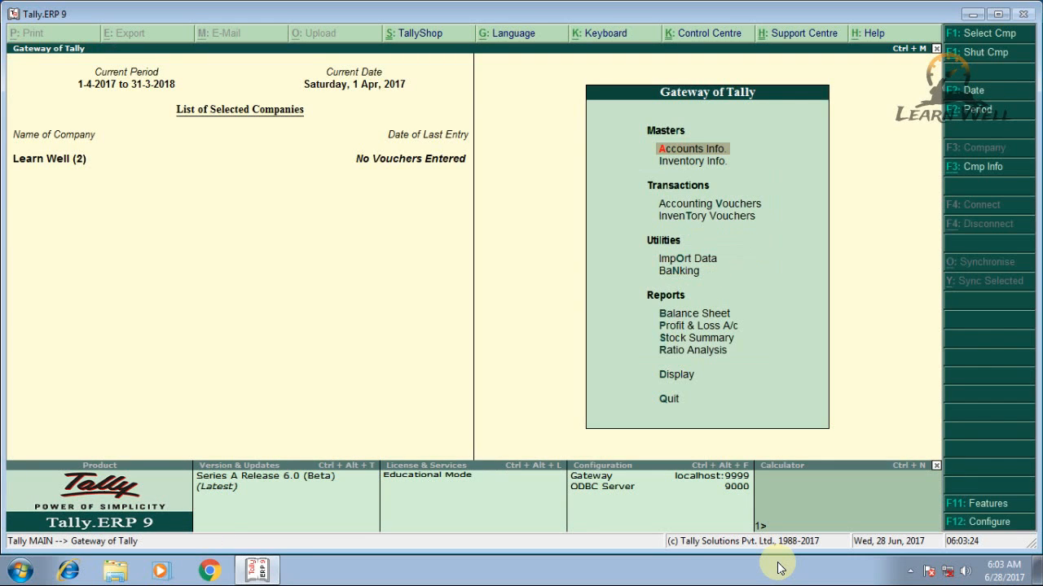
Start a new Purchase voucher and set its date to 1-Jul-2017.
key("v")
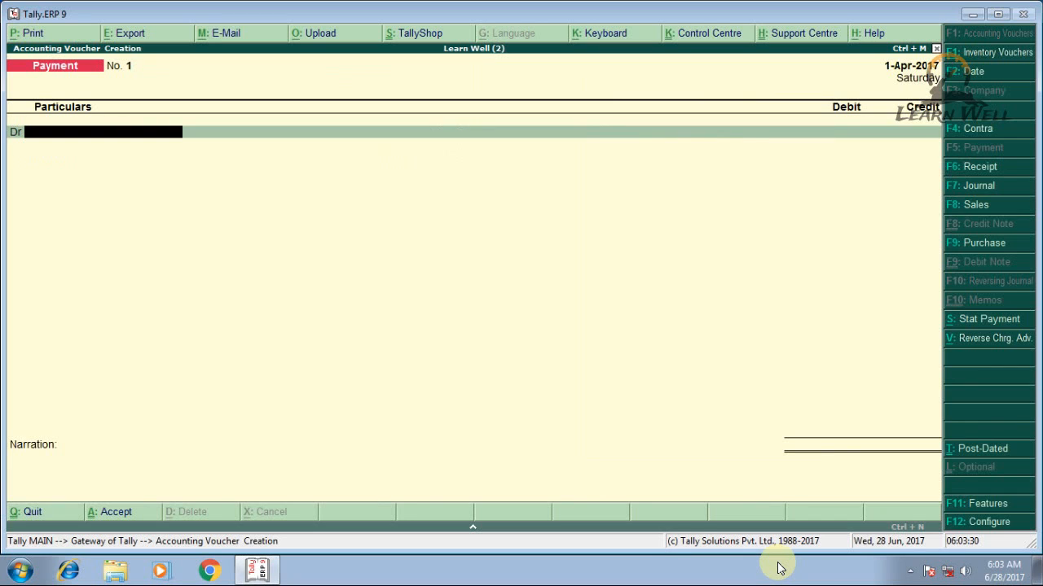
key("F9")
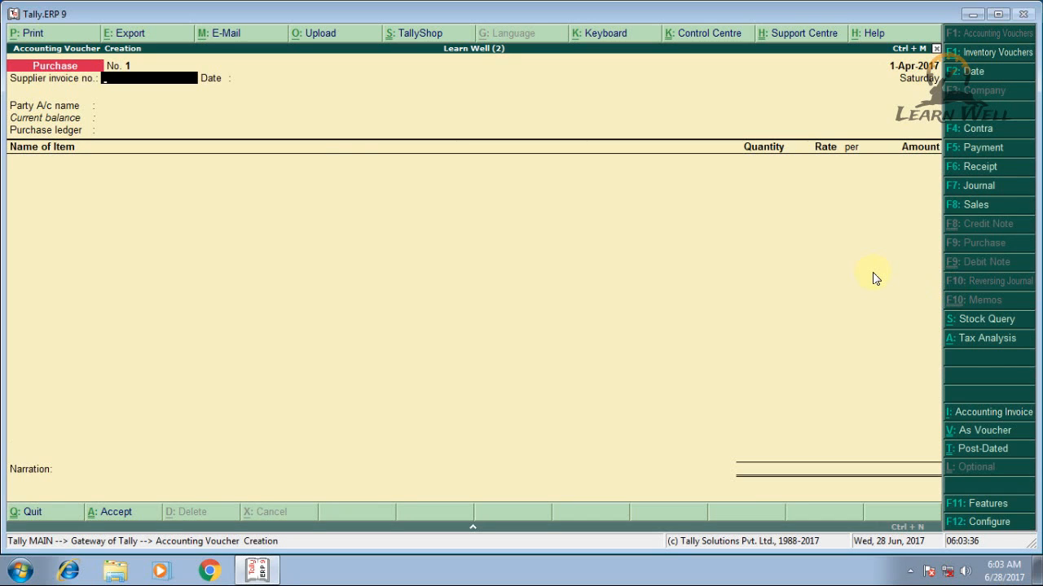
key("F2")
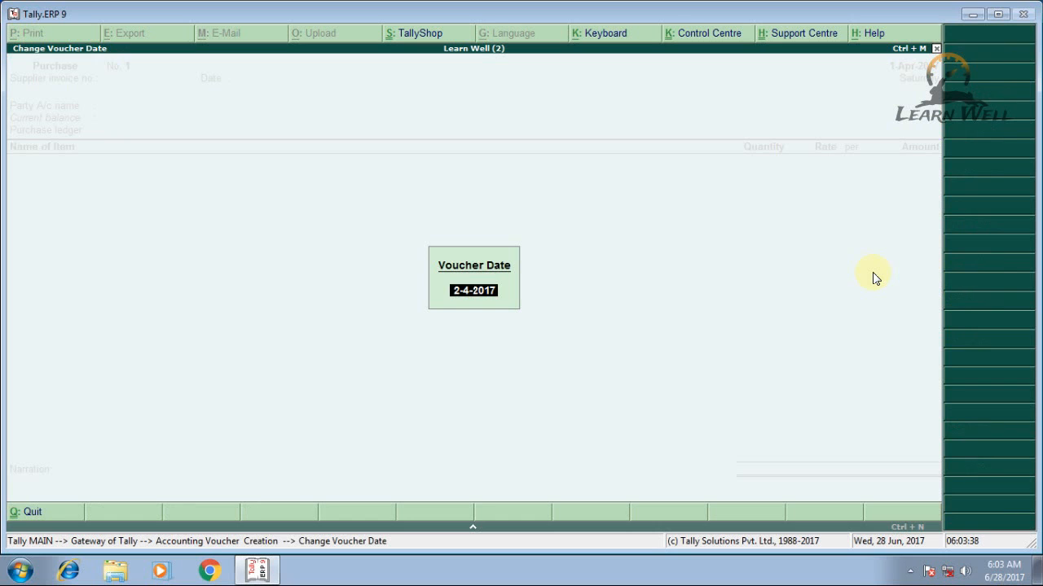
key("BackSpace")
type("1.7")
key("Return")
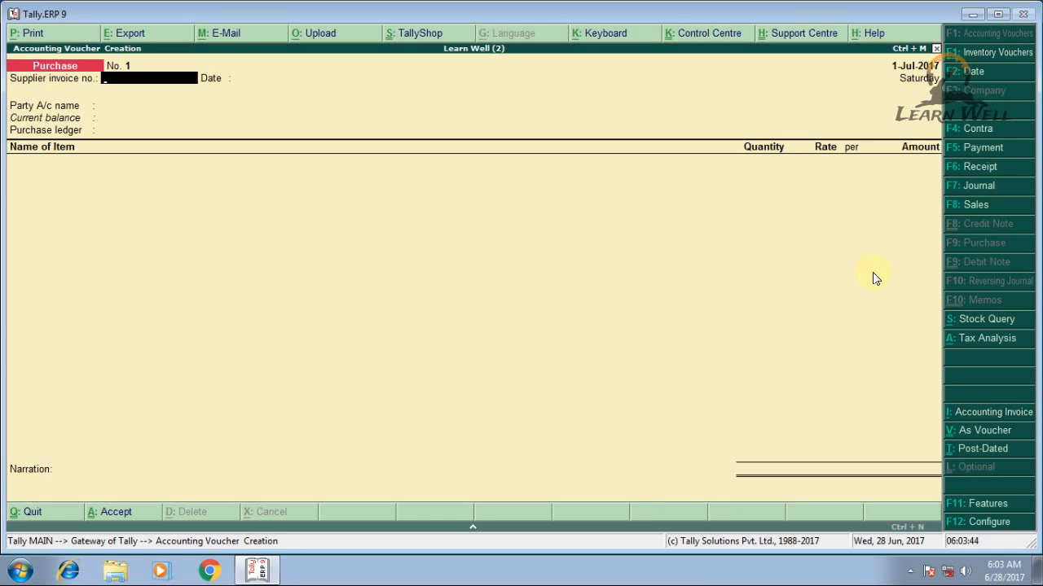
Enter supplier invoice number 45 in the purchase voucher and accept 1-Jul-2017 as the invoice date.
type("45")
key("Return")
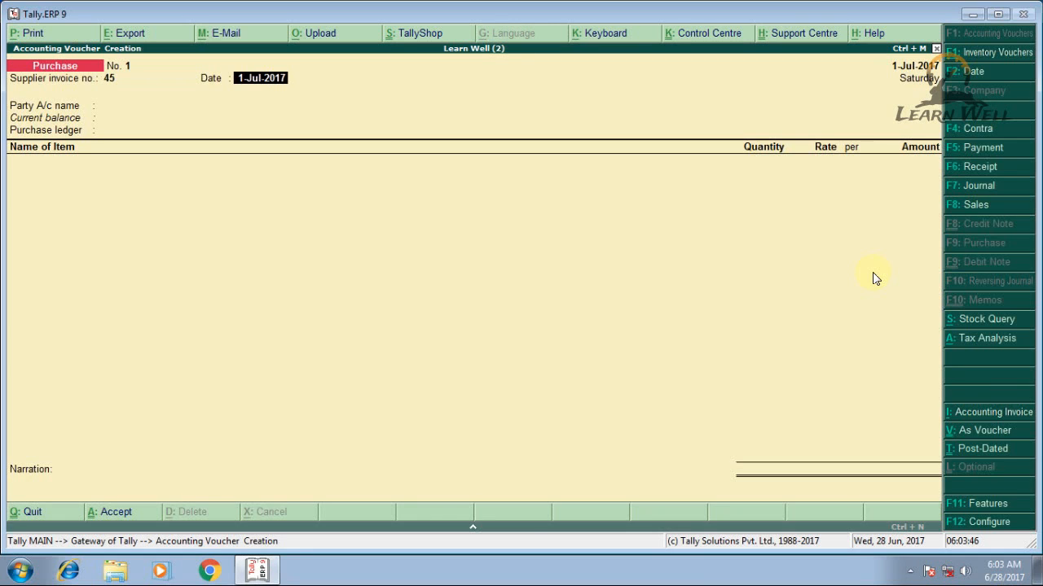
key("Return")
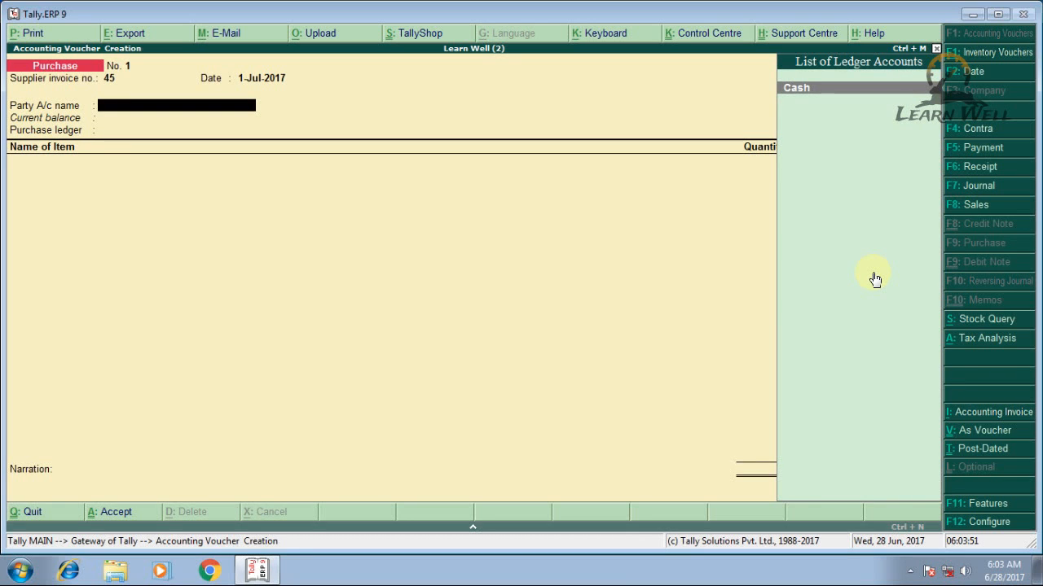
Create a new party ledger from the voucher, named Ayush Fabrication, without an alias.
key("alt+c")
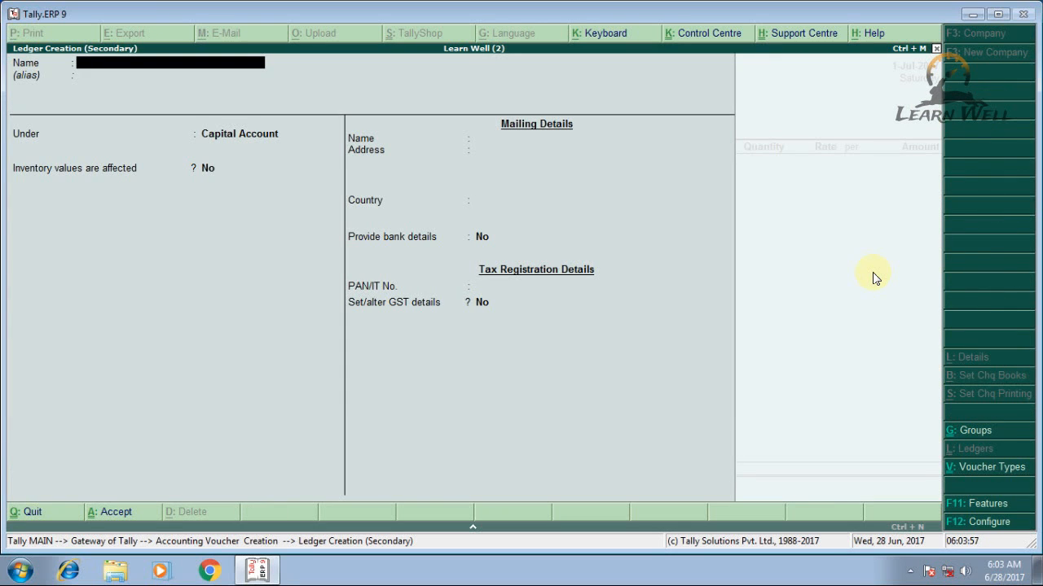
type("Ayu")
type("Favb")
key("BackSpace")
key("BackSpace")
type("brication")
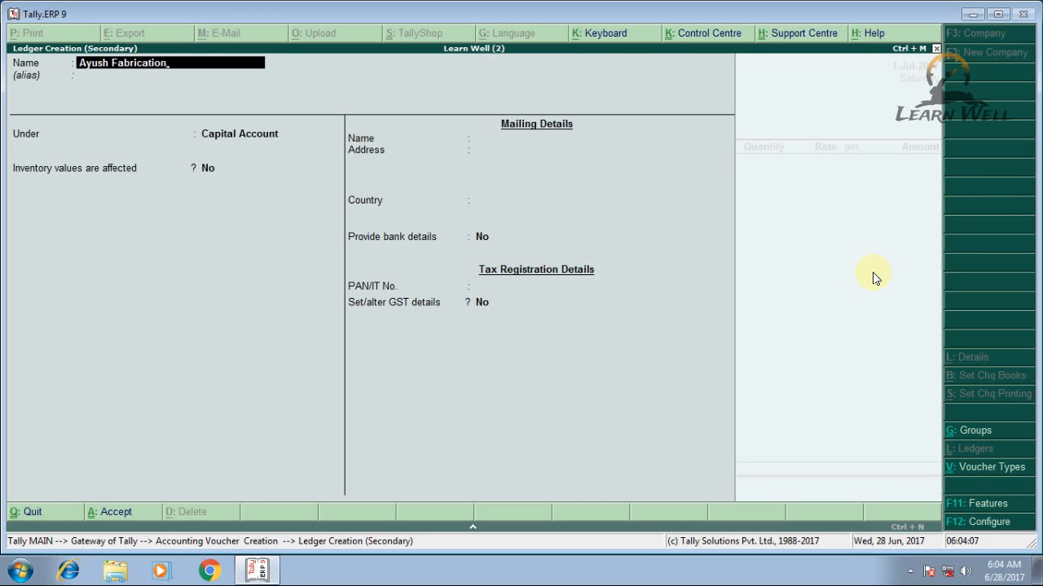
key("Return")
key("Return")
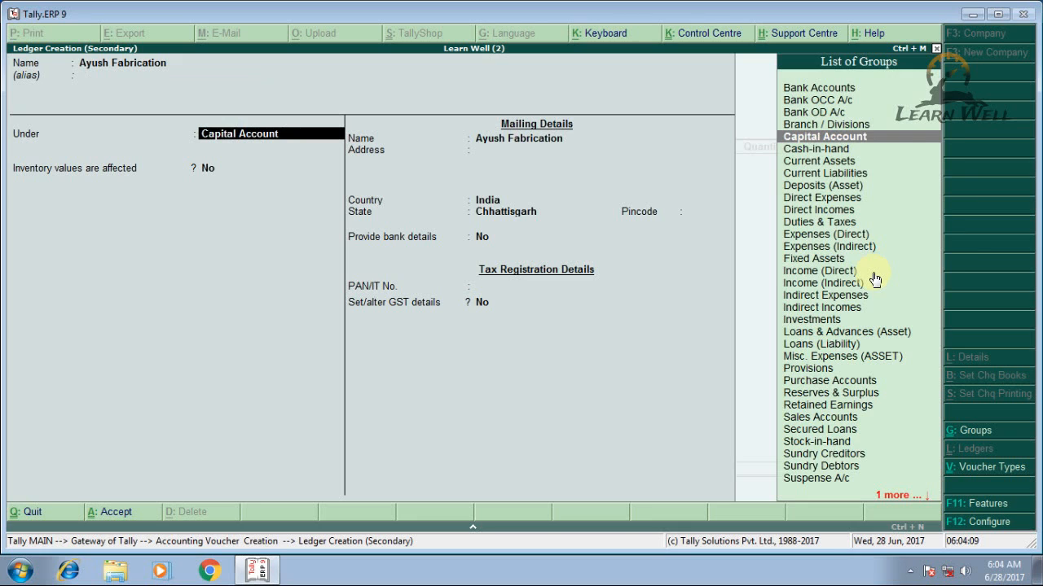
Place the Ayush Fabrication ledger under Sundry Creditors, accepting the default bill-by-bill settings.
type("Su")
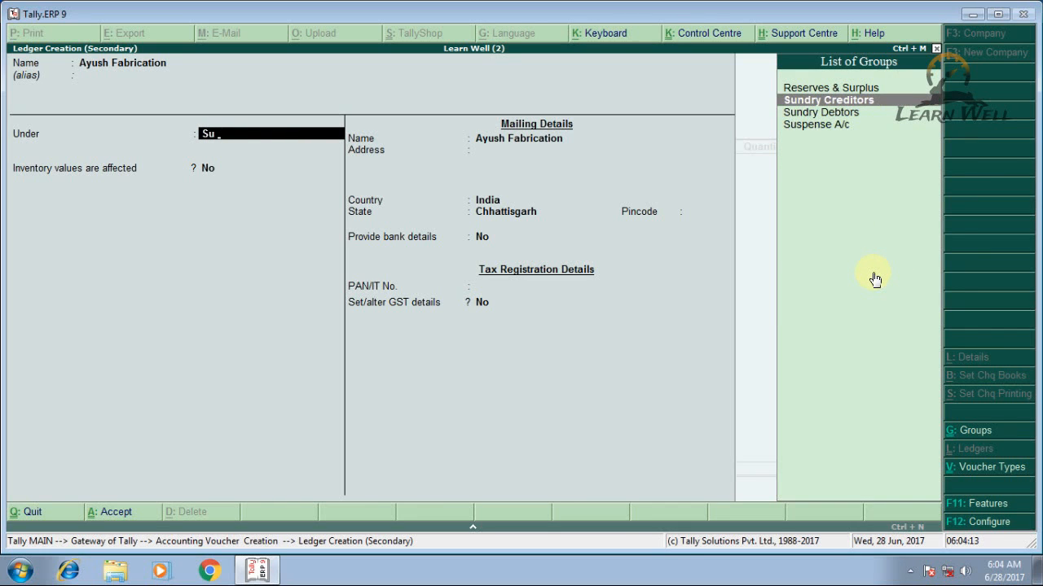
key("Return")
key("Return")
key("Return")
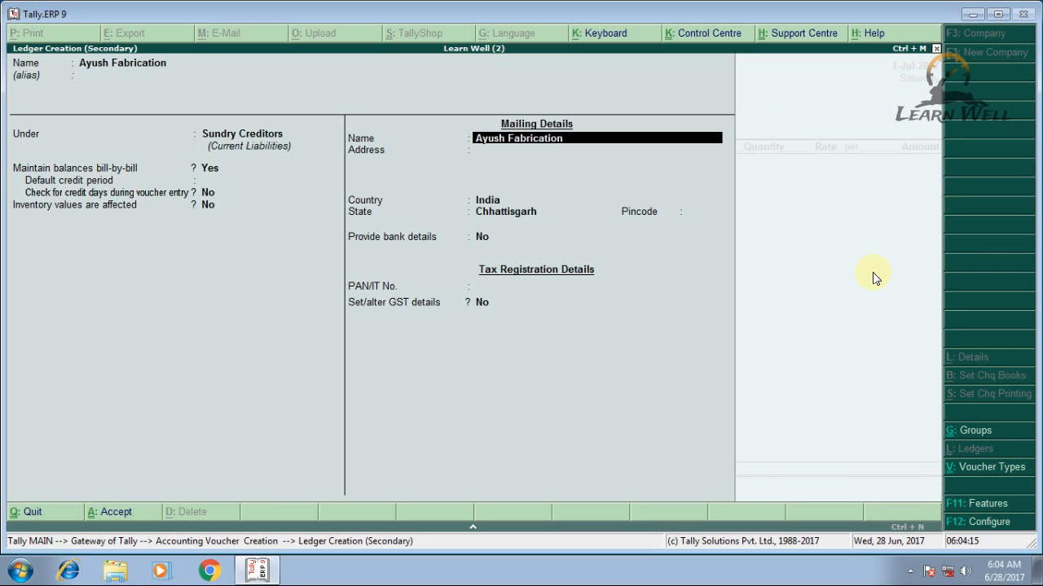
Accept the supplier's default mailing details, leaving the address, pincode, bank details and PAN/IT number unset.
key("Return")
key("Return")
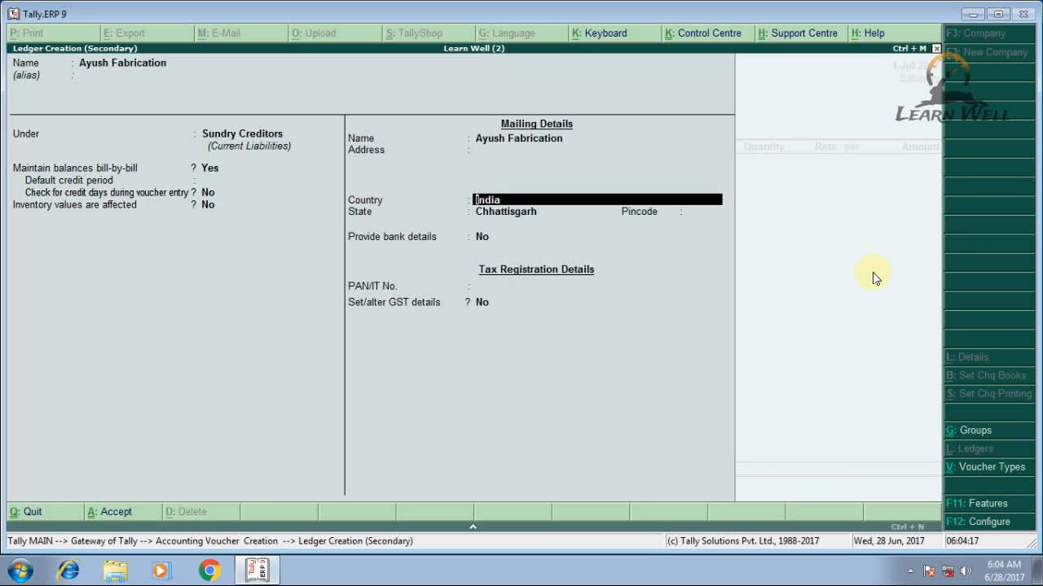
key("Return")
key("Return")
key("Return")
key("Return")
key("Return")
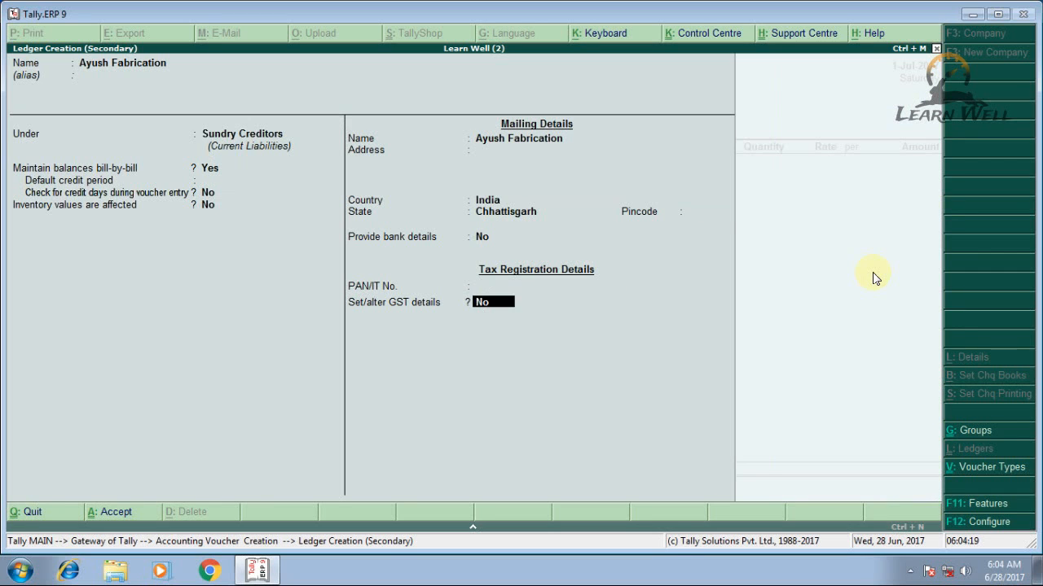
Enable GST details for the supplier, keep the Regular registration type, and enter the supplier's GSTIN/UIN.
key("y")
key("Return")
key("Return")
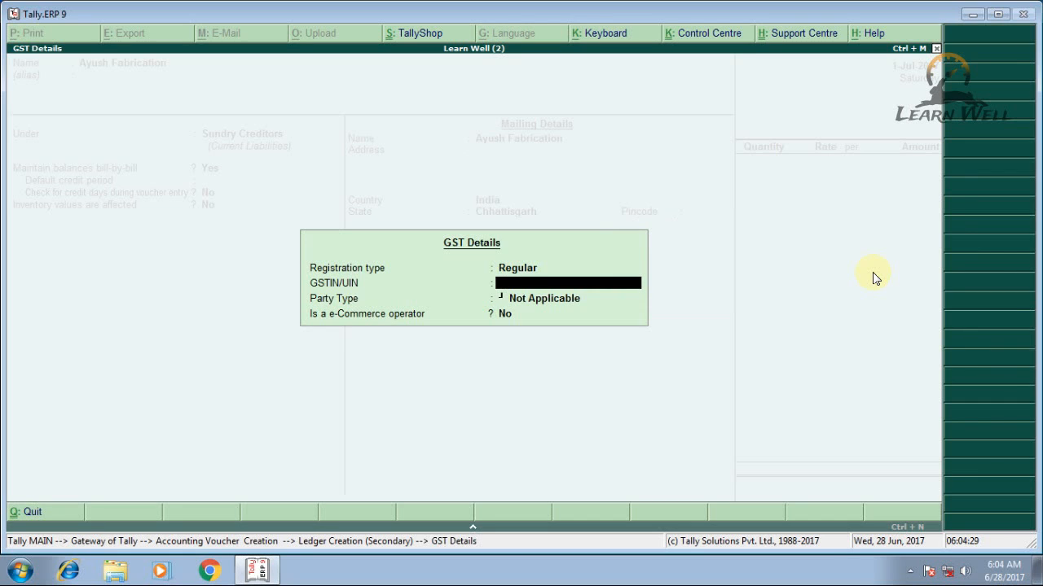
type("23DDSDS2158F1")
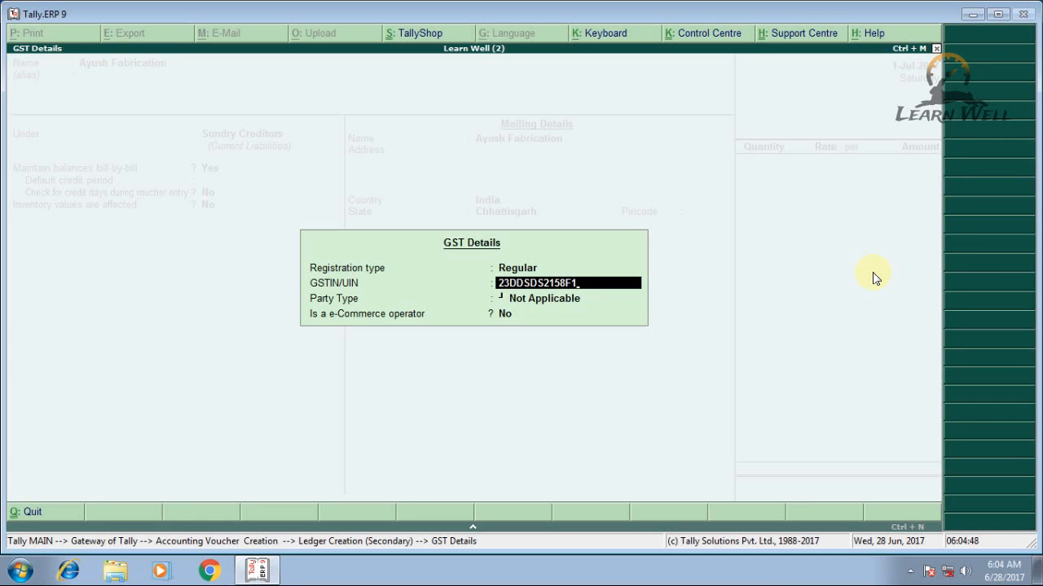
type("Z2")
key("Return")
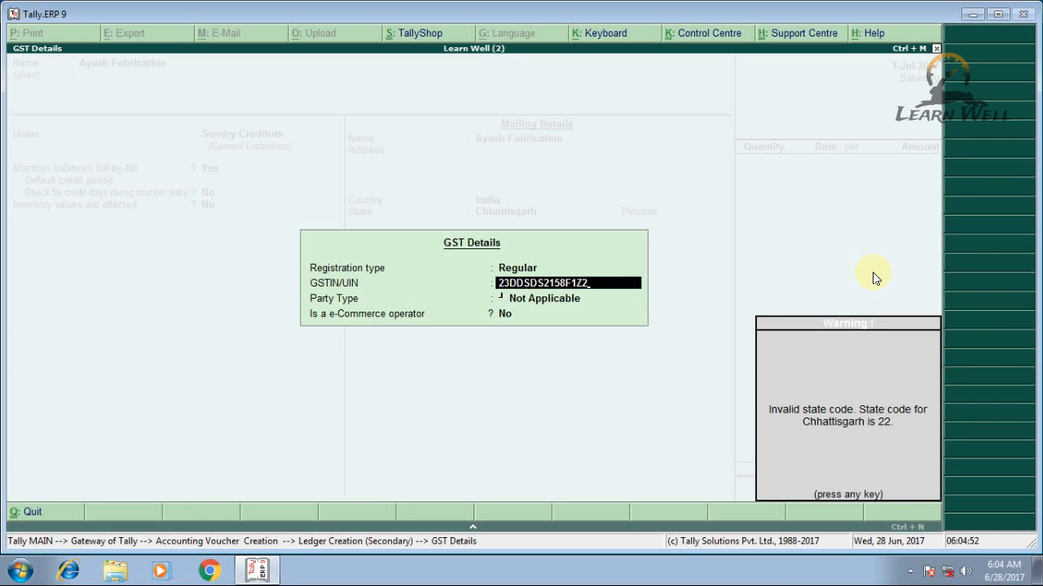
key("Return")
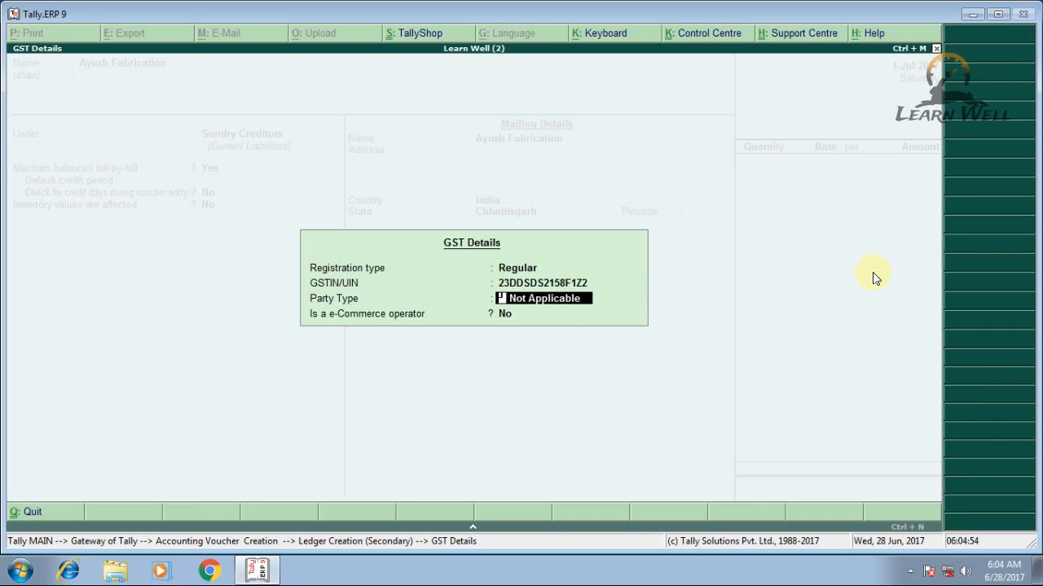
Go back to the supplier's mailing details and change the state to Chandigarh.
key("BackSpace")
key("BackSpace")
key("BackSpace")
key("BackSpace")
key("BackSpace")
key("BackSpace")
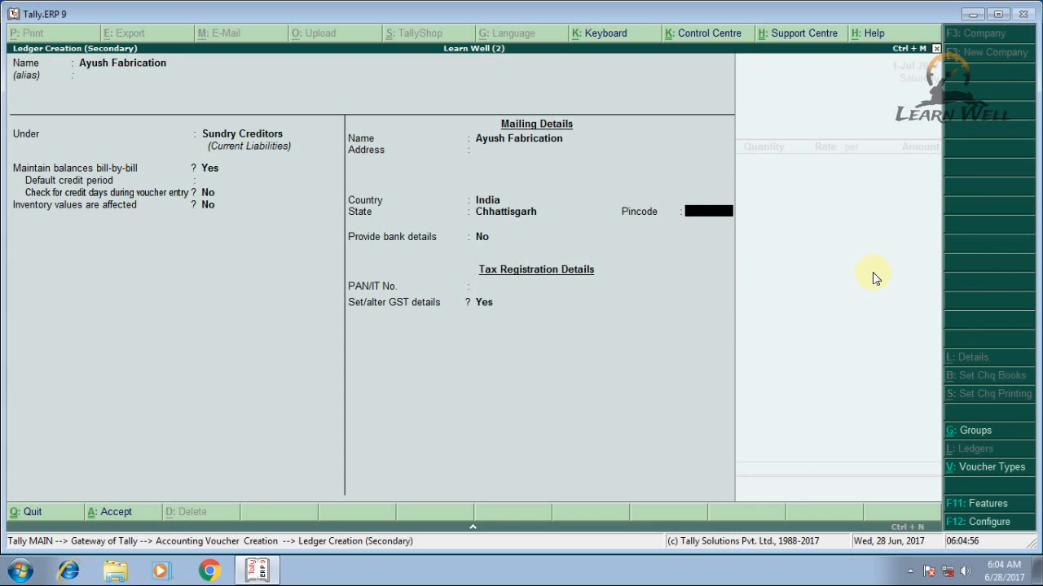
key("Up")
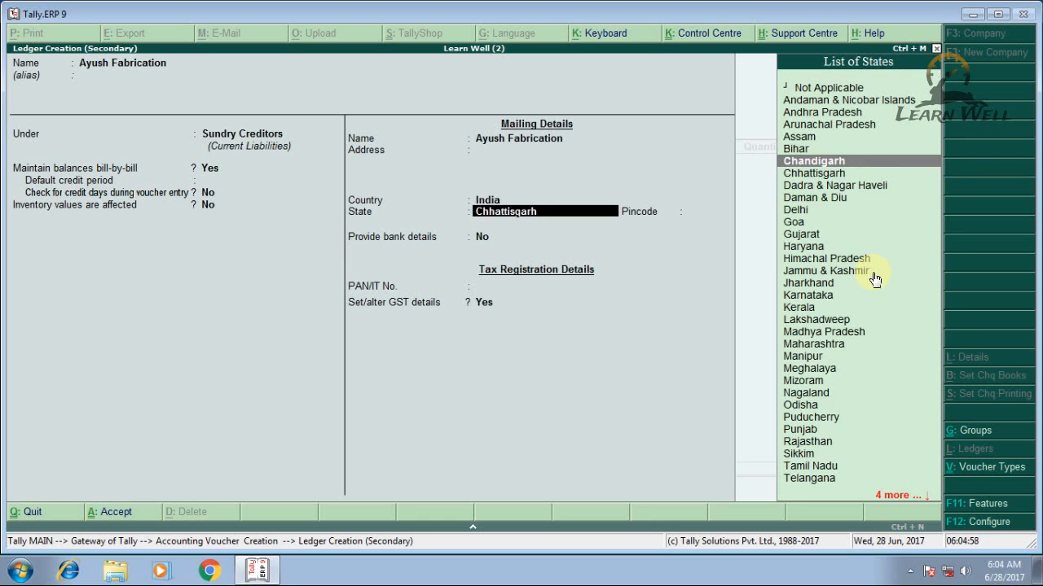
key("Return")
key("Return")
key("Return")
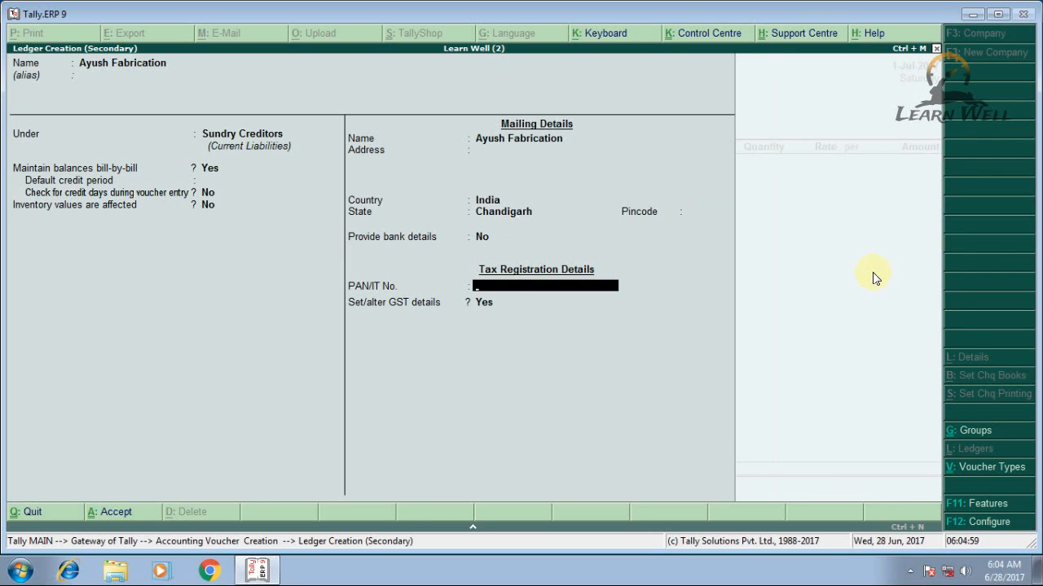
Reopen the supplier's GST details and change the state code at the start of the GSTIN/UIN to 04.
key("Return")
key("Return")
key("Return")
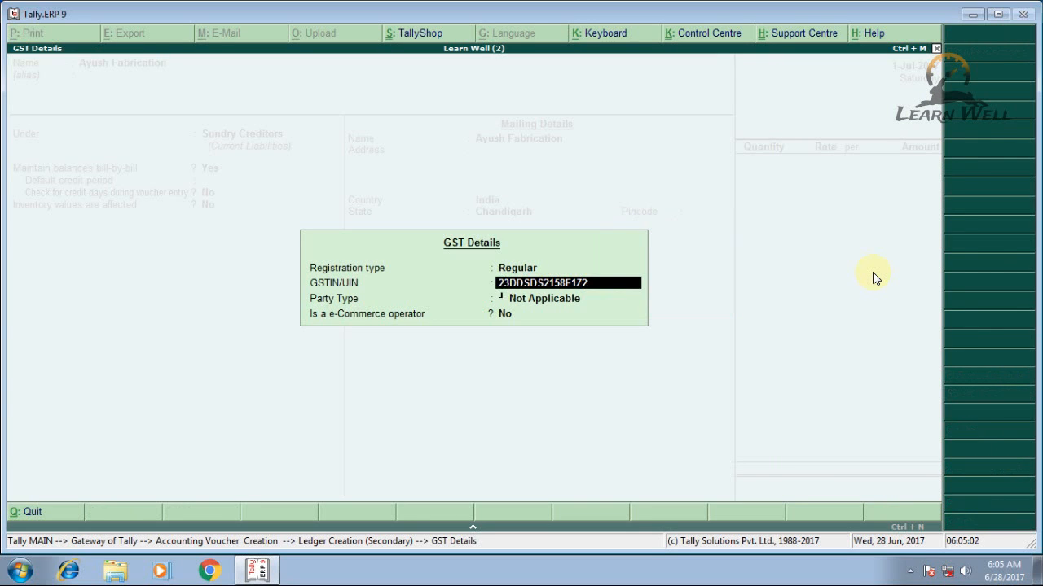
key("Return")
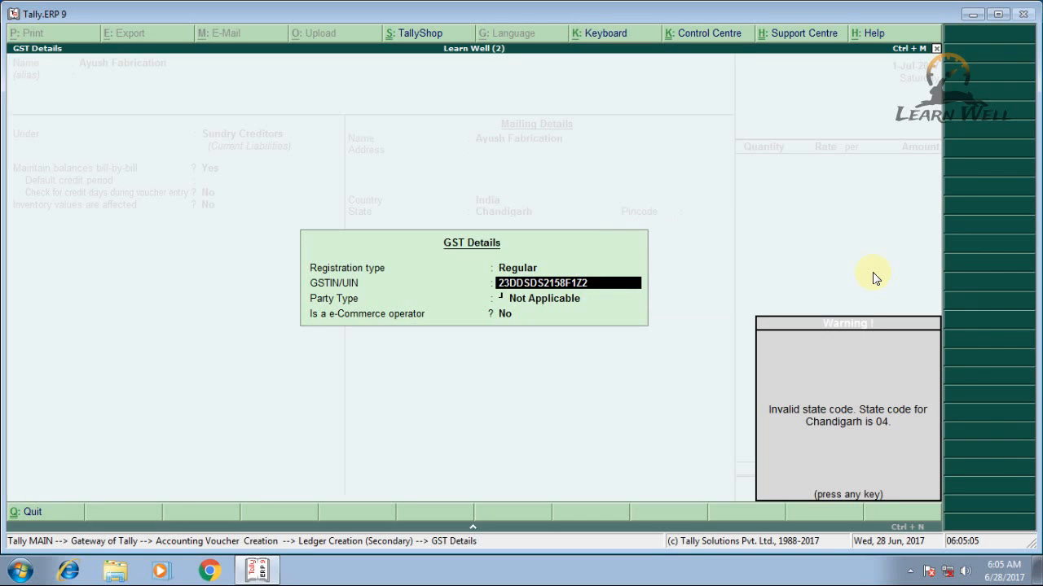
key("Return")
key("BackSpace")
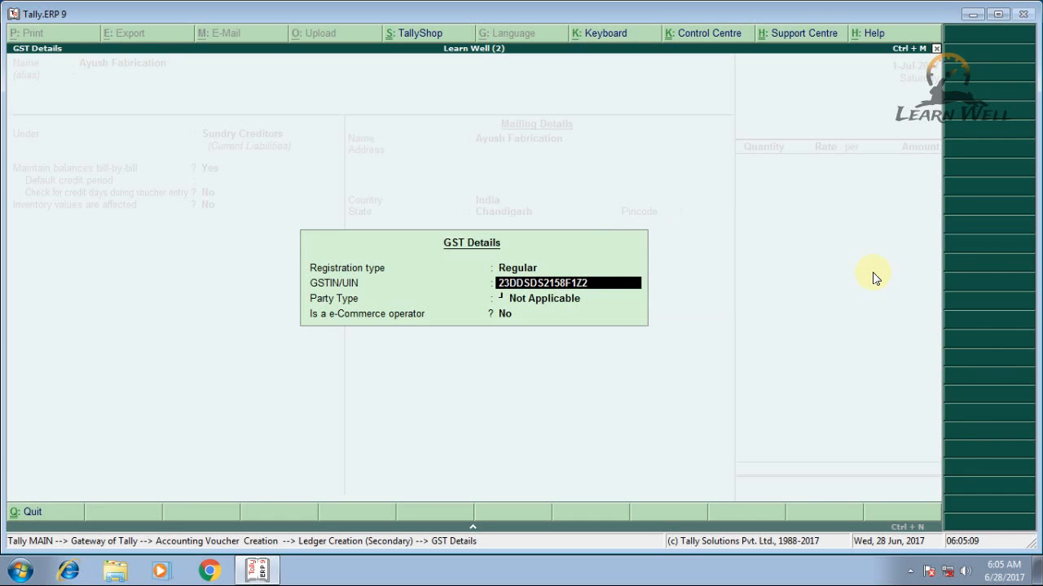
type("04")
key("Return")
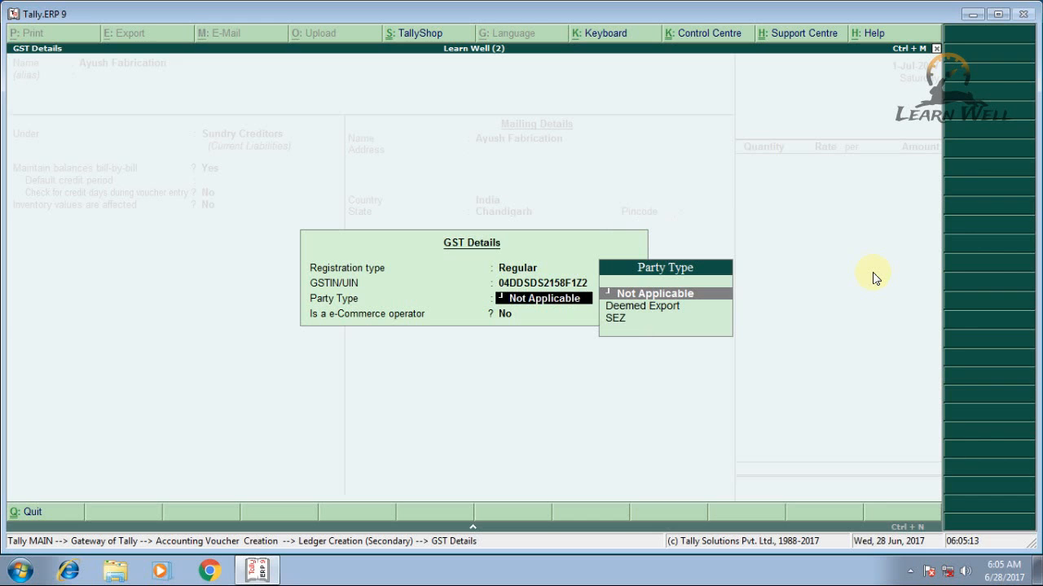
Keep Party Type as Not Applicable and e-Commerce operator as No, and save the supplier ledger.
key("Return")
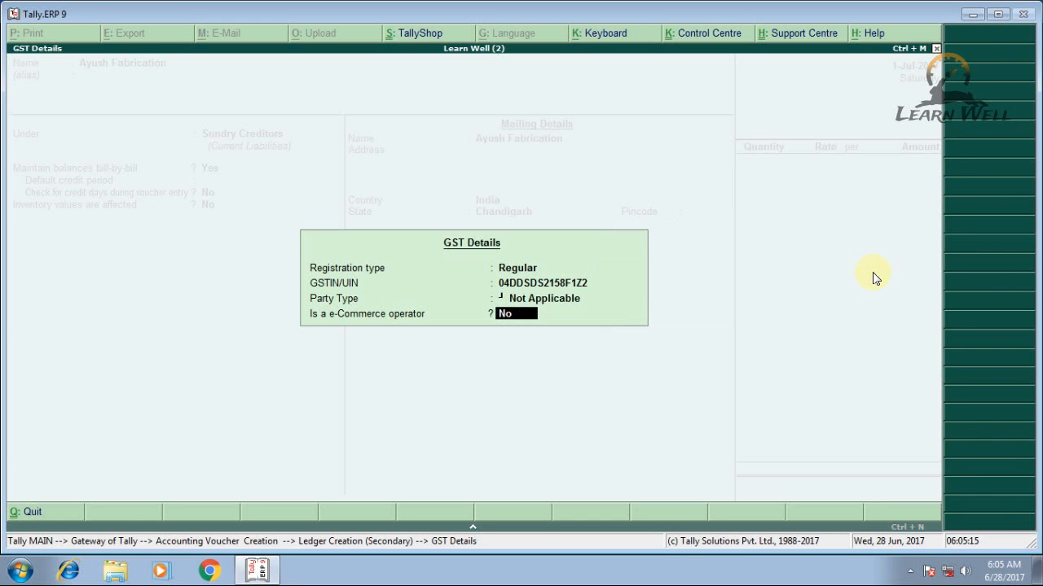
key("Return")
key("Return")
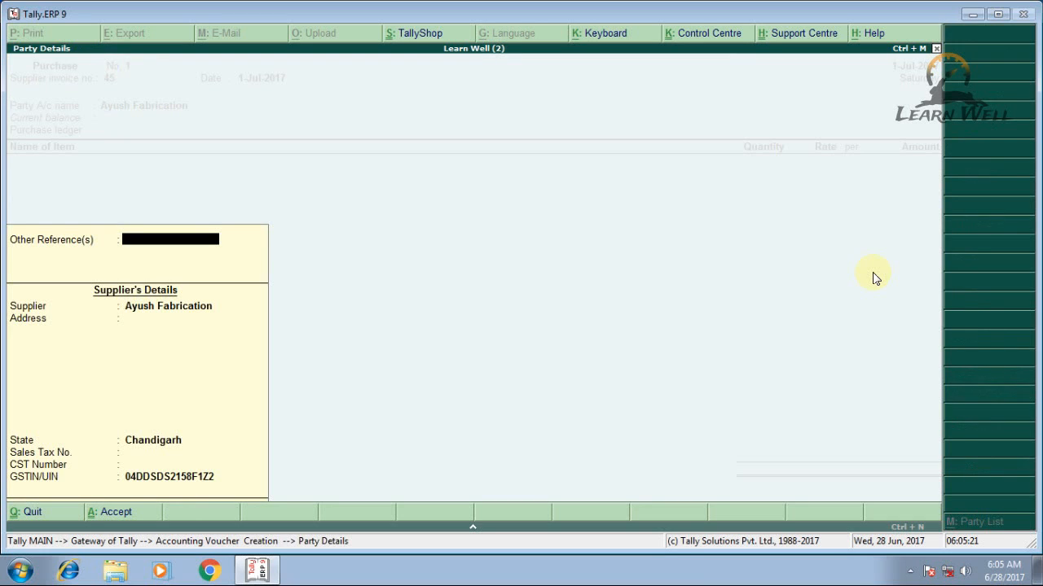
Accept the supplier's party details for the purchase voucher without adding a reference or address.
key("Return")
key("Return")
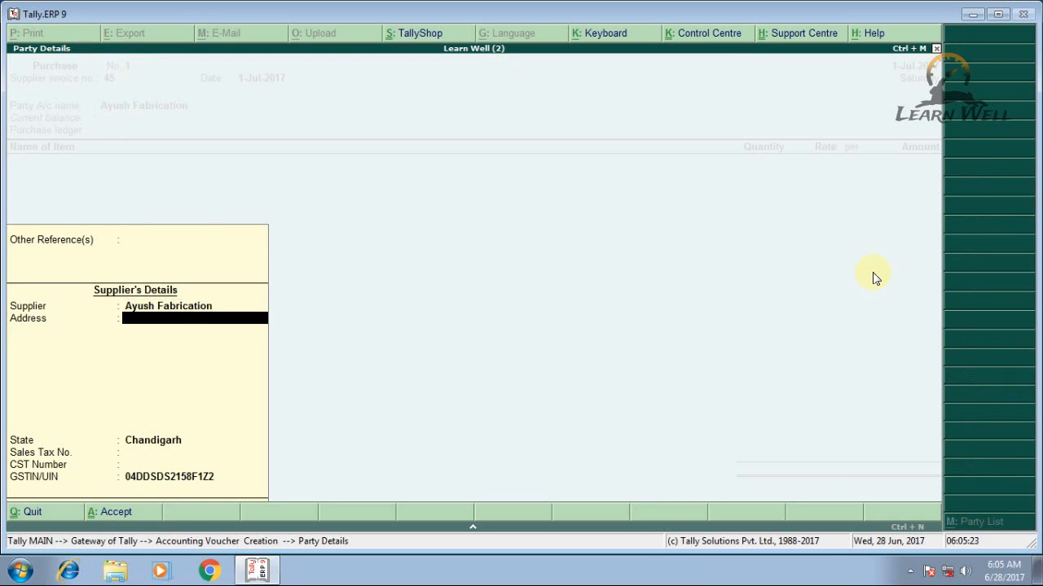
key("Return")
key("Return")
key("Return")
key("Return")
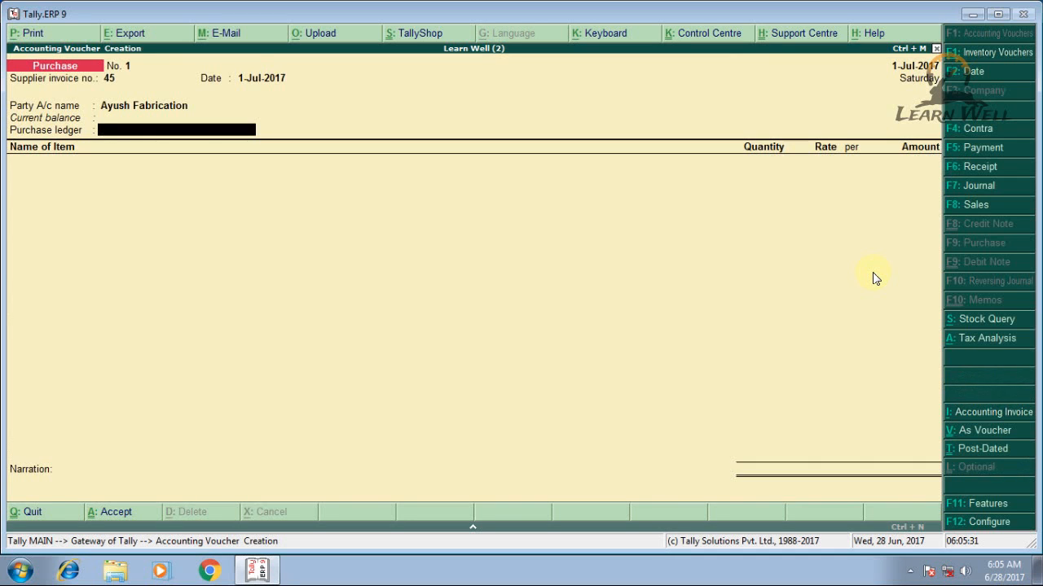
Create a new purchase ledger from the voucher, named Purchase (IGST).
key("alt+c")
type("Purchase")
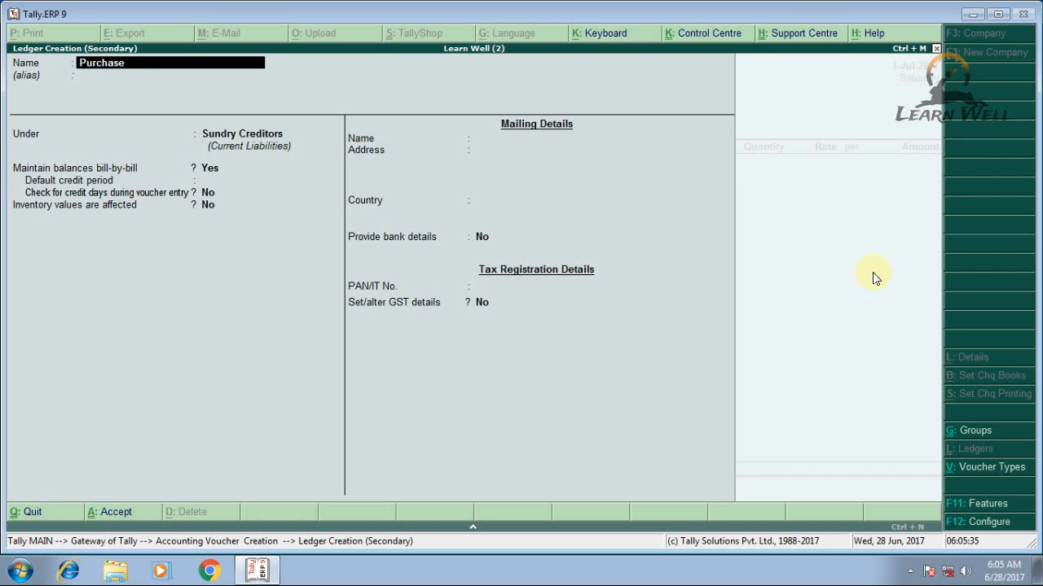
type(" (")
key("BackSpace")
type("Igs")
key("BackSpace")
key("BackSpace")
key("BackSpace")
type("IGST)")
key("Return")
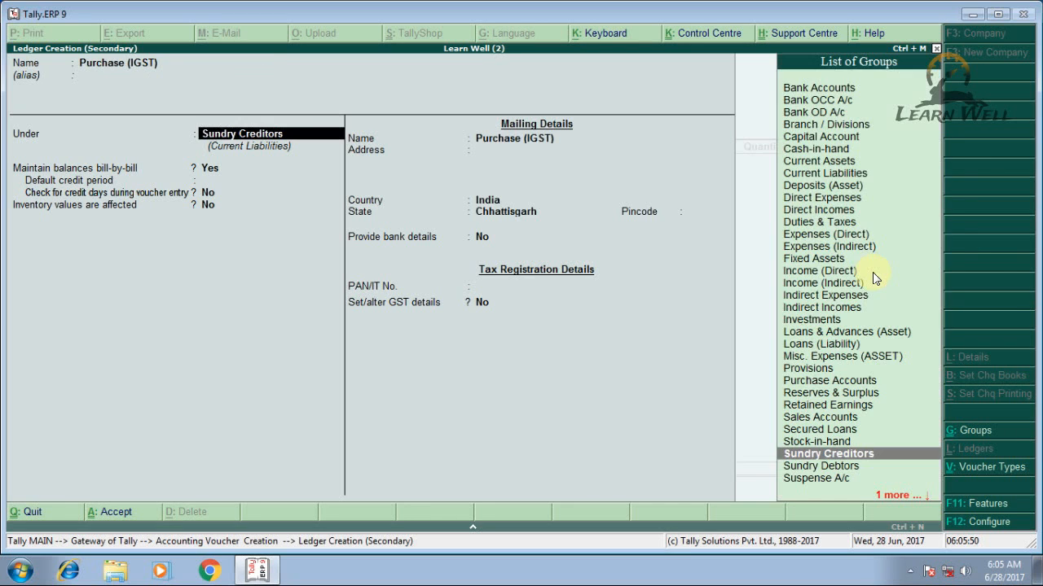
Place the Purchase (IGST) ledger under Purchase Accounts, keeping inventory values affected at Yes and GST as Applicable.
type("PUR")
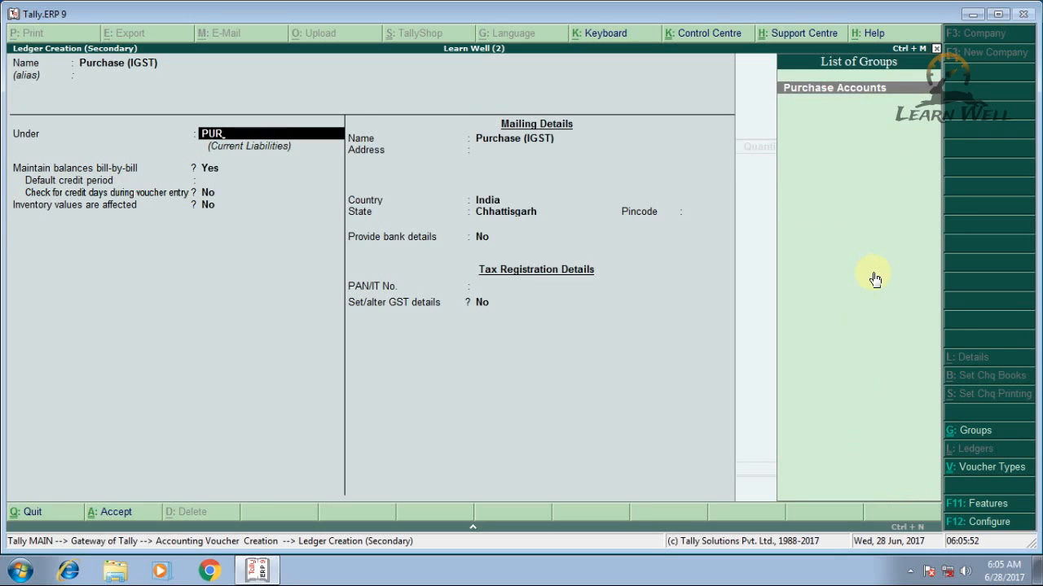
key("Return")
key("Return")
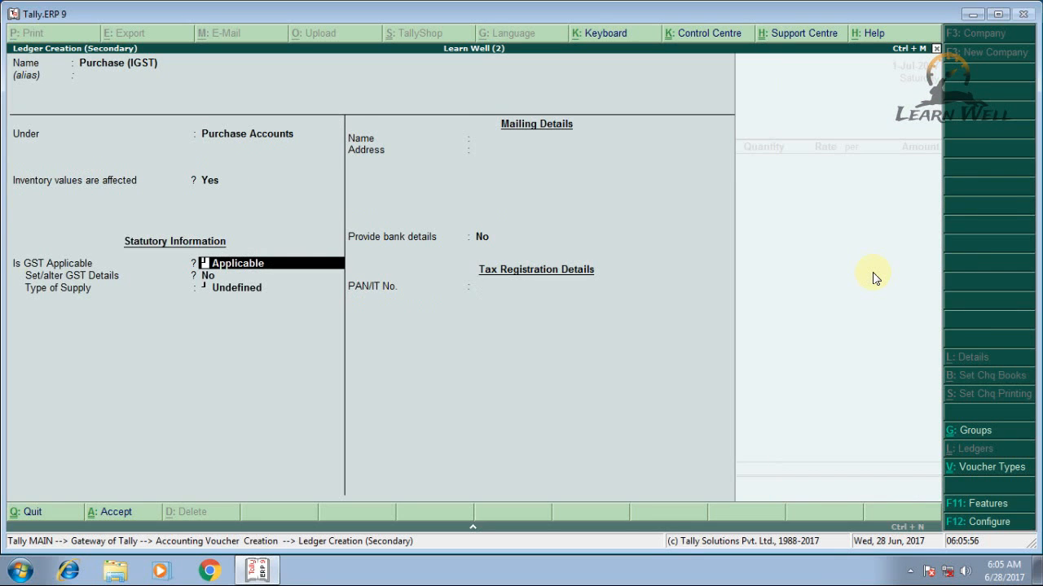
key("Return")
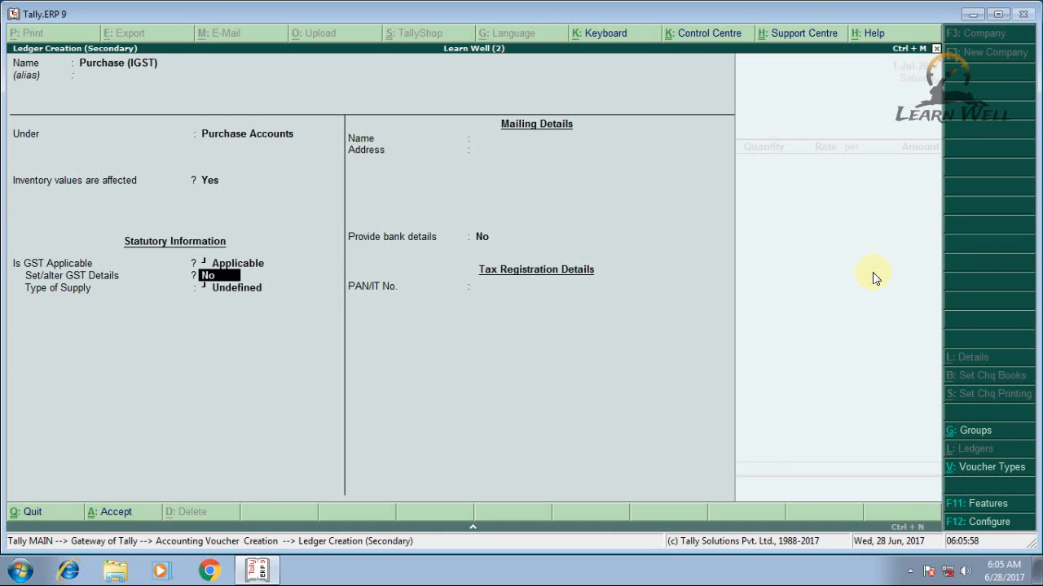
In the ledger's GST details configuration, enable HSN/SAC details, type of goods, reverse charge calculation, ineligible input credit, valuation type and all GST tax types.
type("Y")
key("Return")
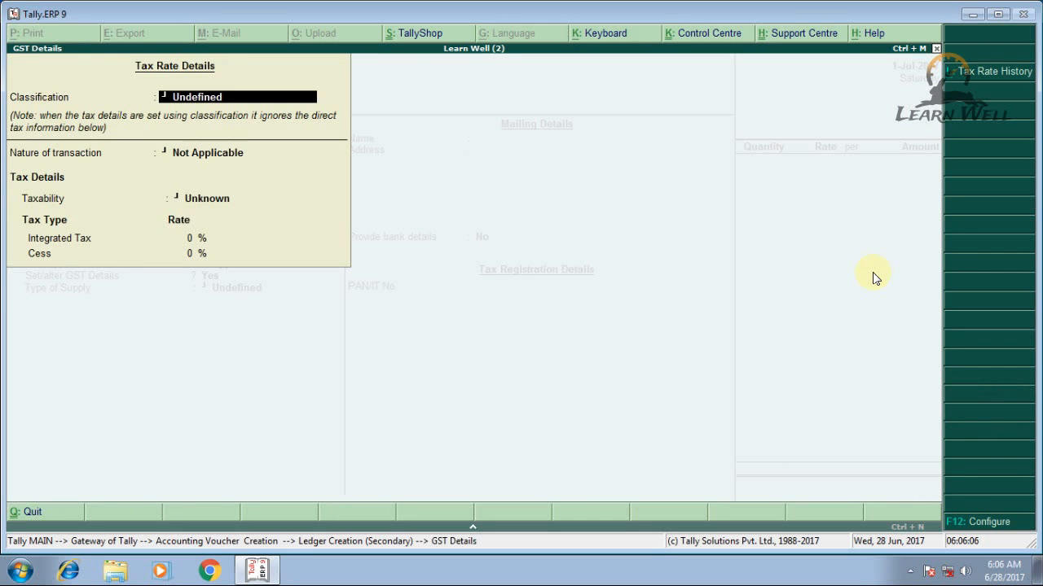
key("Return")
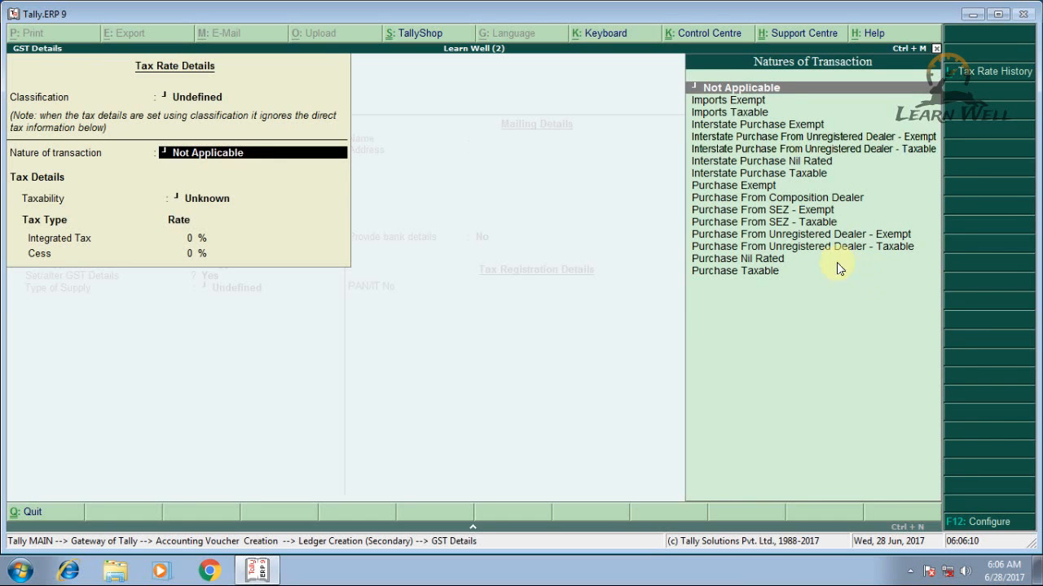
left_click(989, 523)
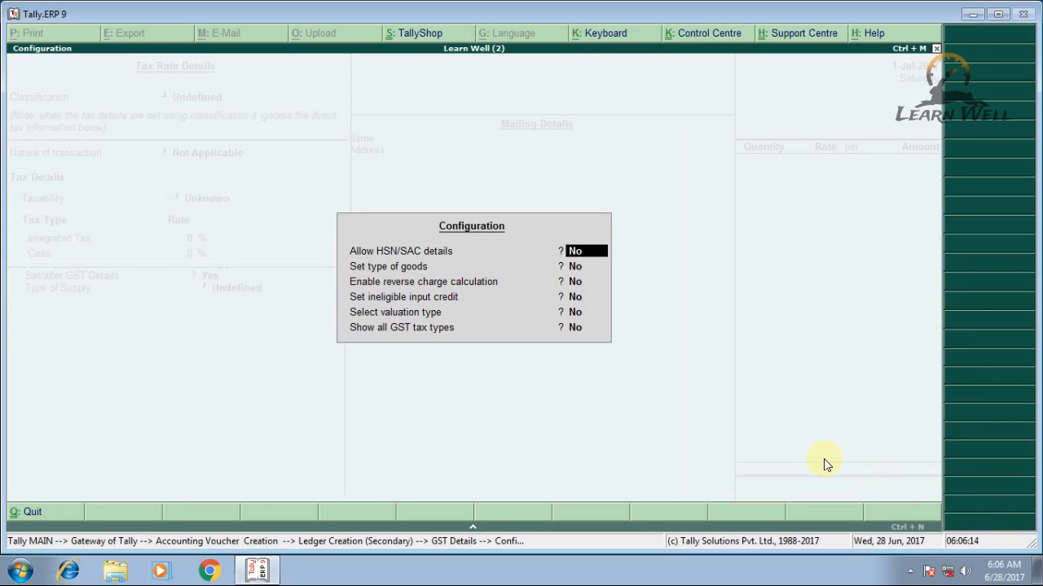
type("Y")
key("Return")
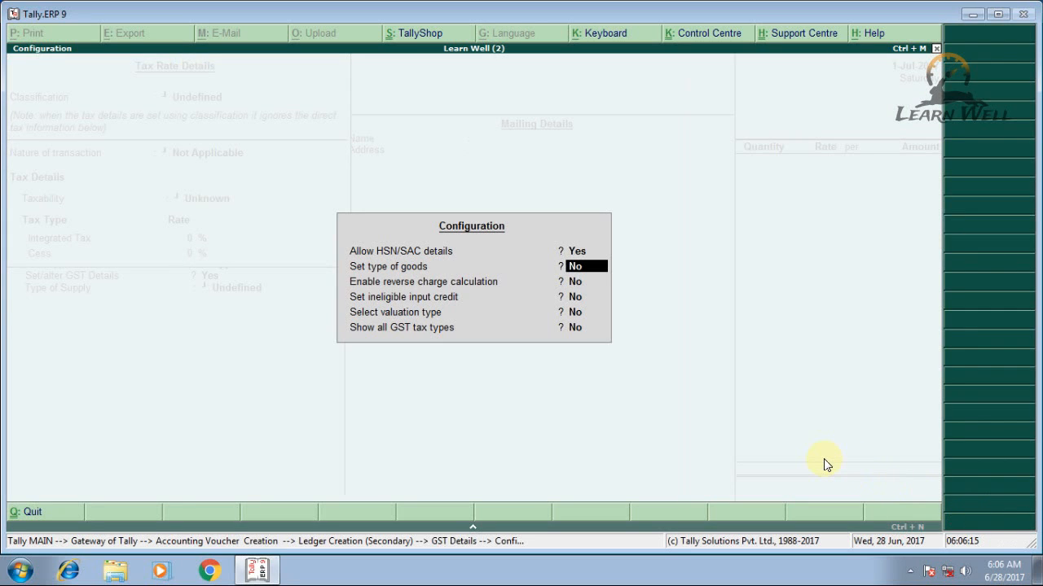
type("Y")
key("Return")
type("Y")
key("Return")
type("Y")
key("Return")
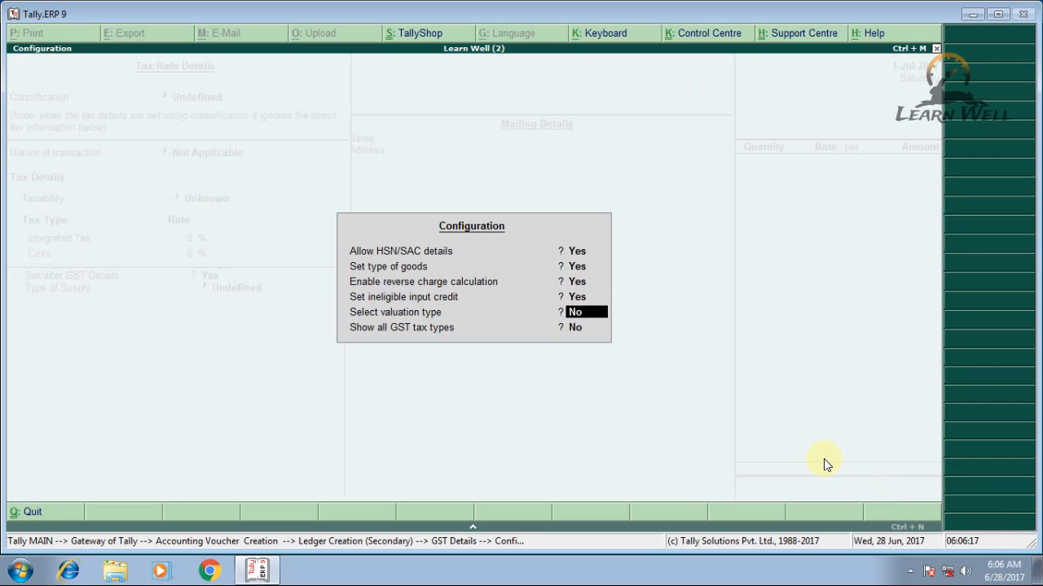
type("Y")
key("Return")
type("Y")
key("Return")
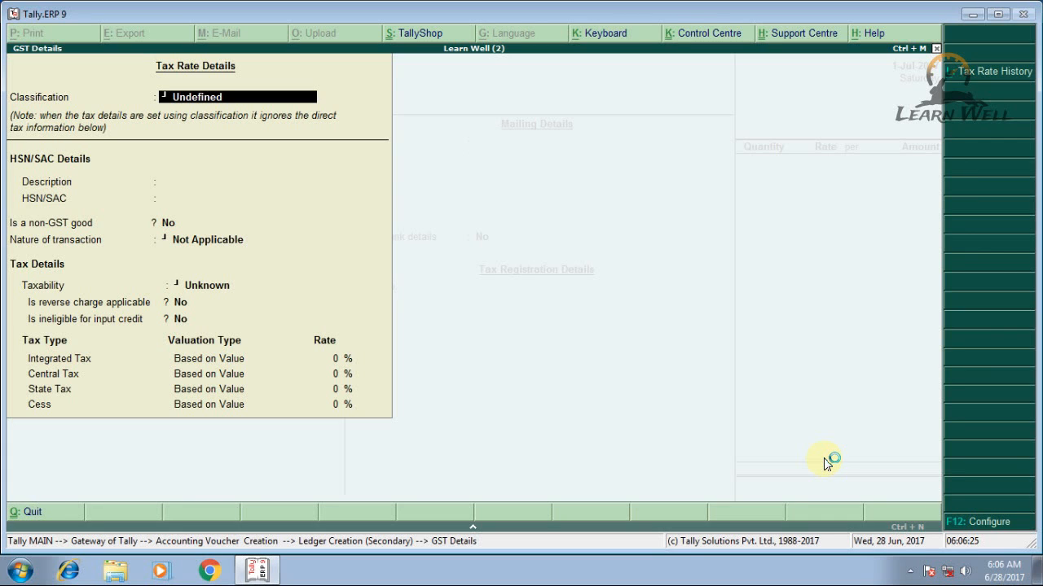
Set the ledger's Set/alter GST Details option to No, choose Goods as the type of supply, and save the Purchase (IGST) ledger.
key("Escape")
key("Return")
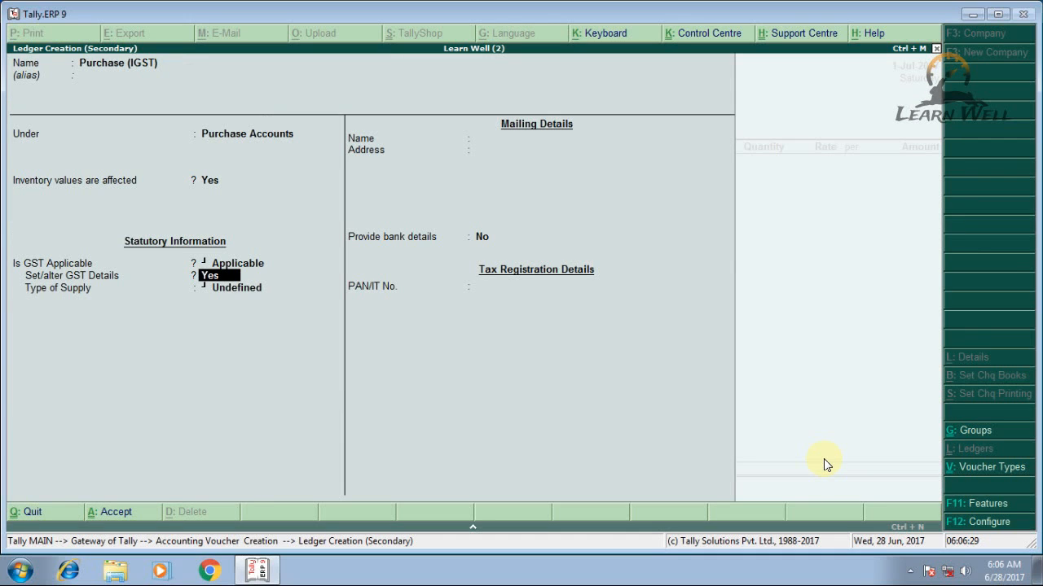
type("N")
key("Return")
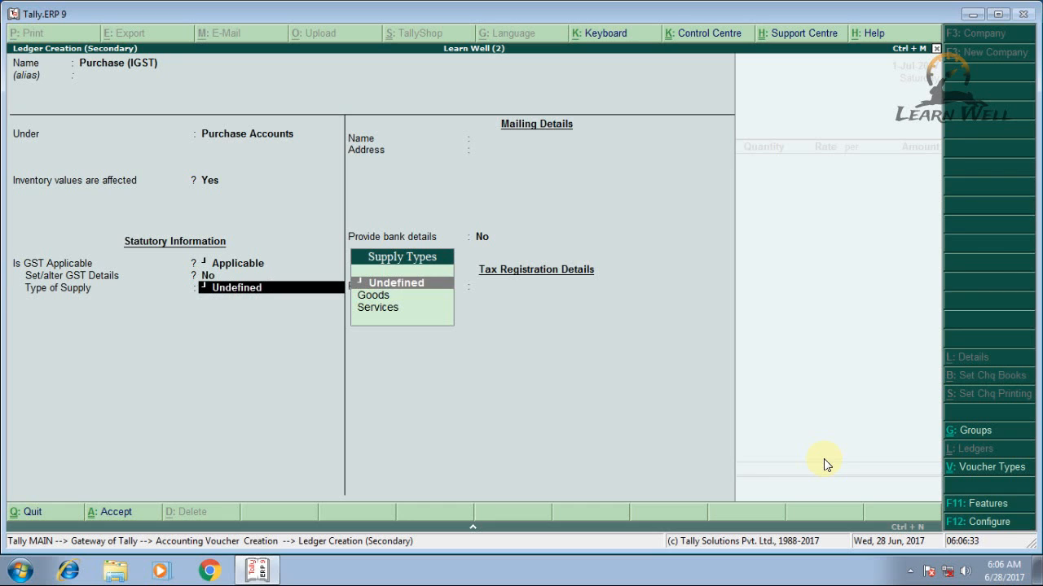
key("Down")
key("Return")
key("Return")
key("Return")
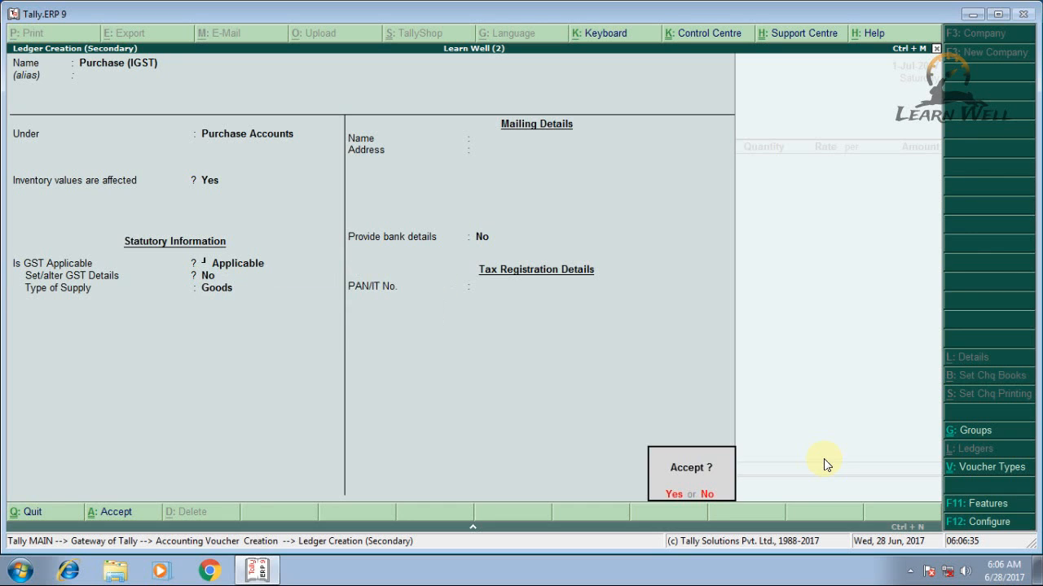
key("Return")
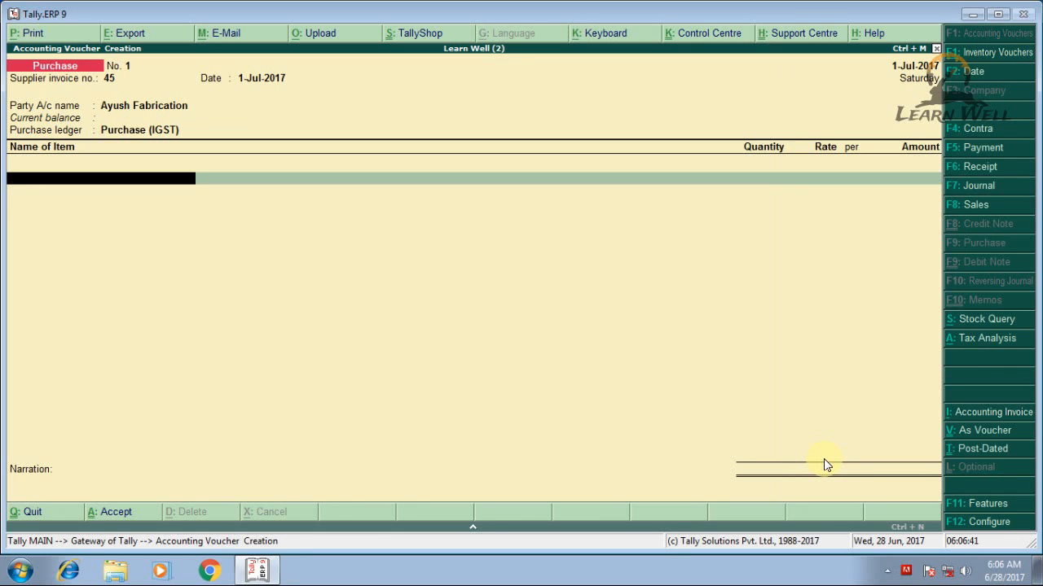
Create a new stock item from the purchase voucher, named IRON, without an alias and under the Primary group.
key("alt+c")
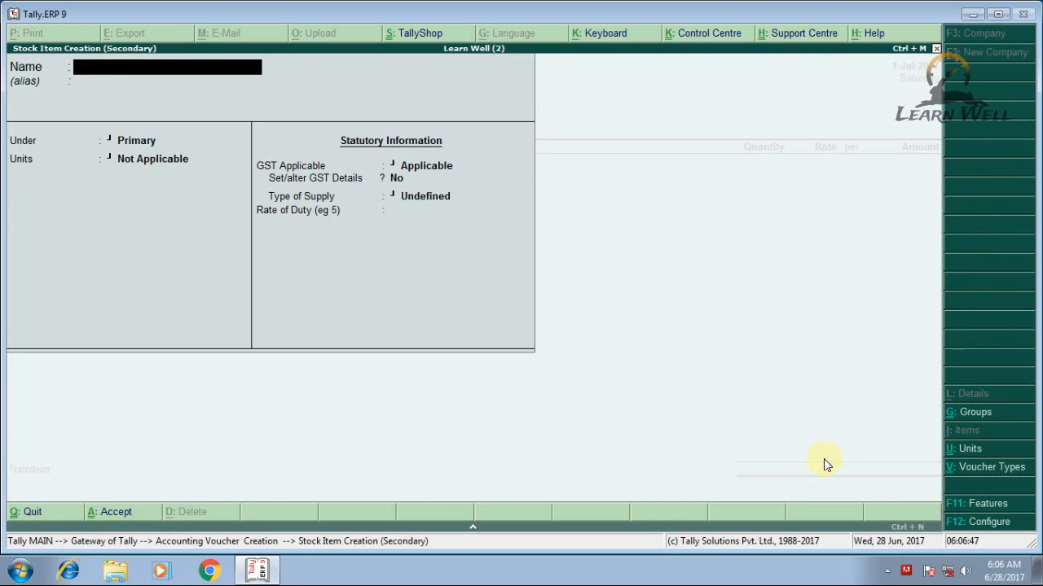
type("GOODS")
key("BackSpace")
key("BackSpace")
key("BackSpace")
key("BackSpace")
key("BackSpace")
type("IRON")
key("Return")
key("Return")
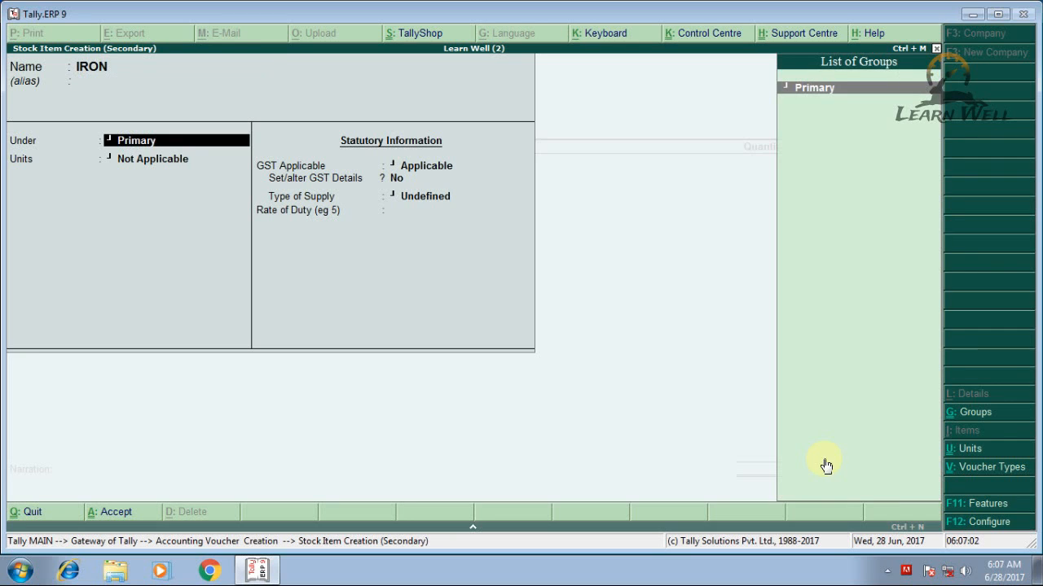
key("Return")
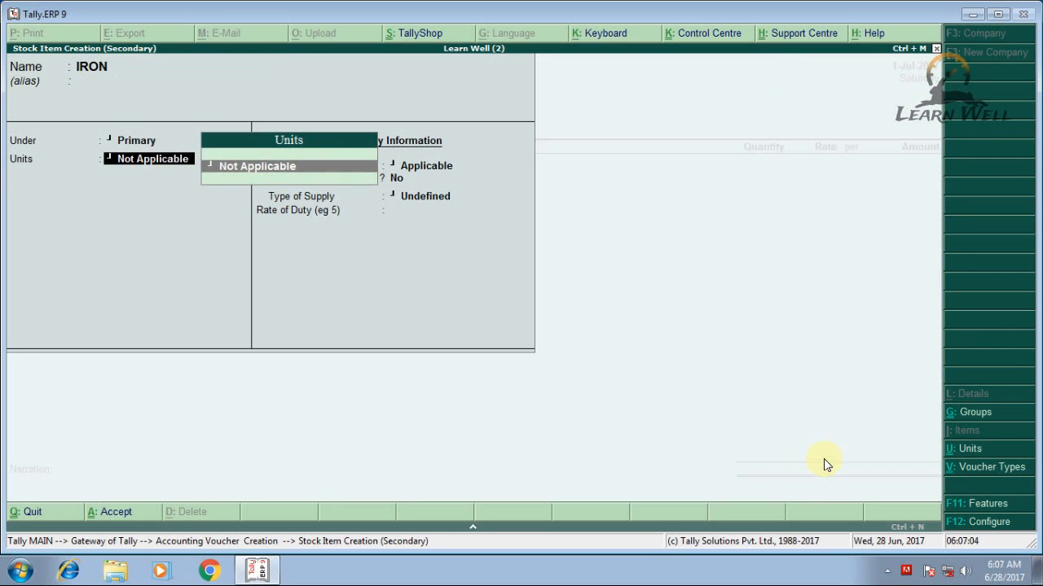
key("BackSpace")
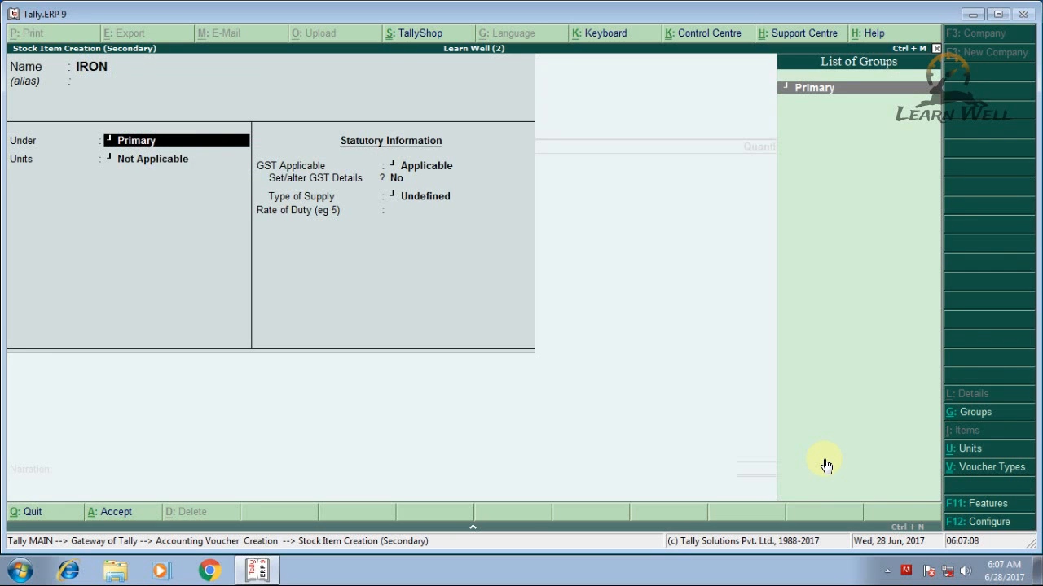
key("Return")
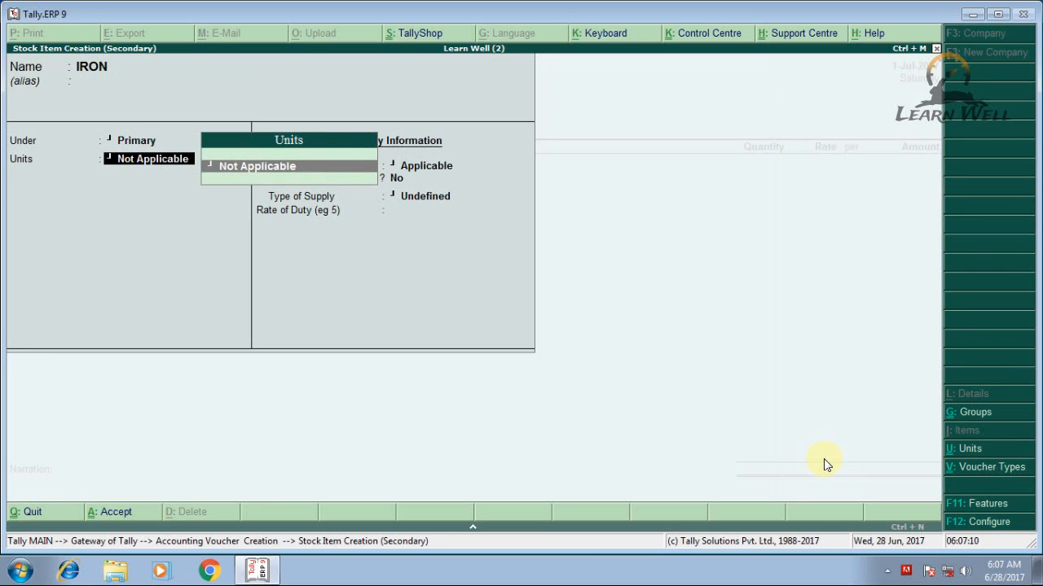
Create a simple unit KG with formal name KILOGRAM and 0 decimal places, and assign it to the IRON item.
key("alt+c")
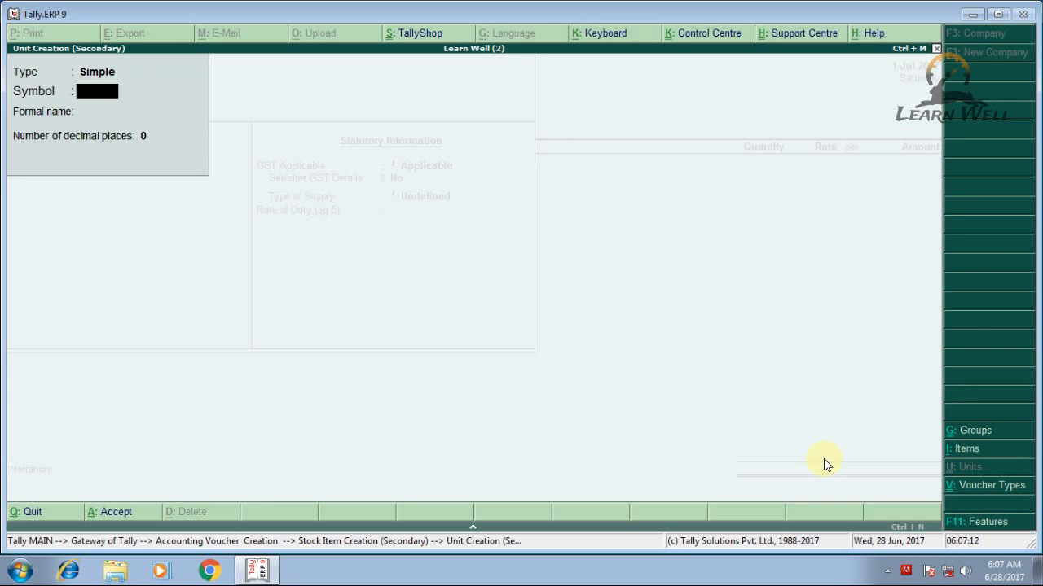
type("KG")
key("Return")
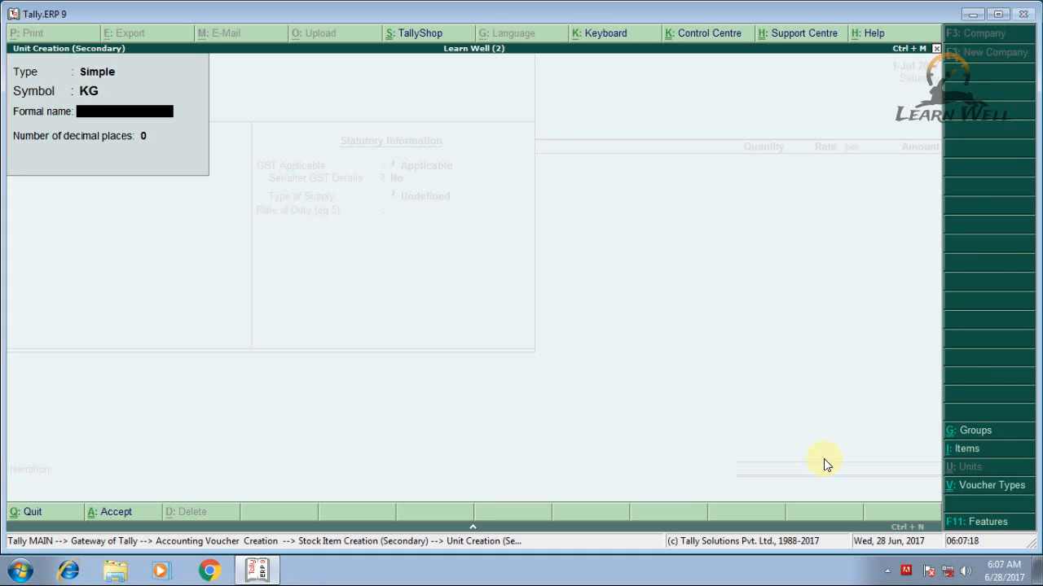
type("KG")
key("BackSpace")
key("BackSpace")
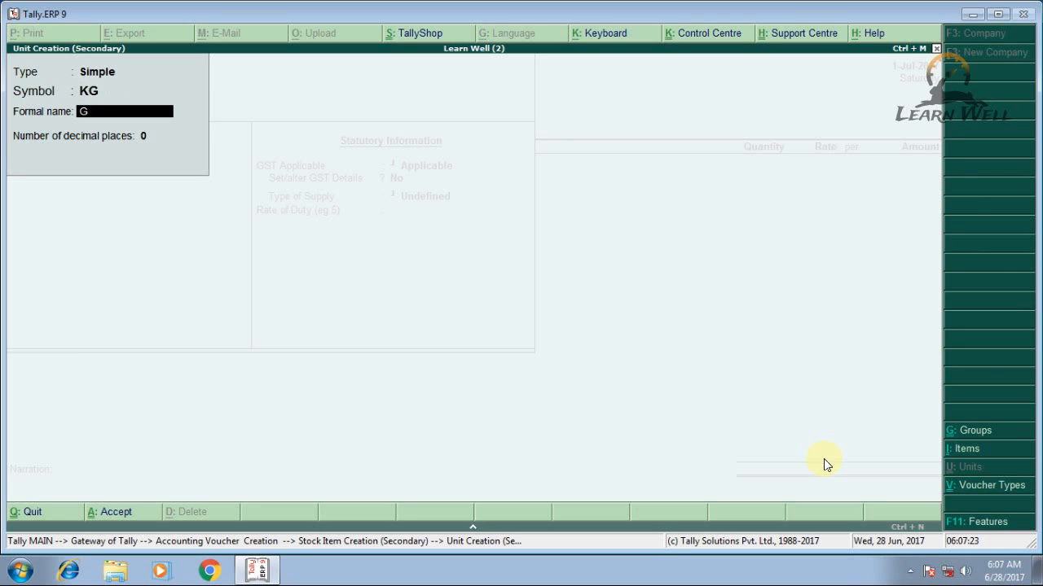
type("KILOGRAM")
key("Return")
key("Return")
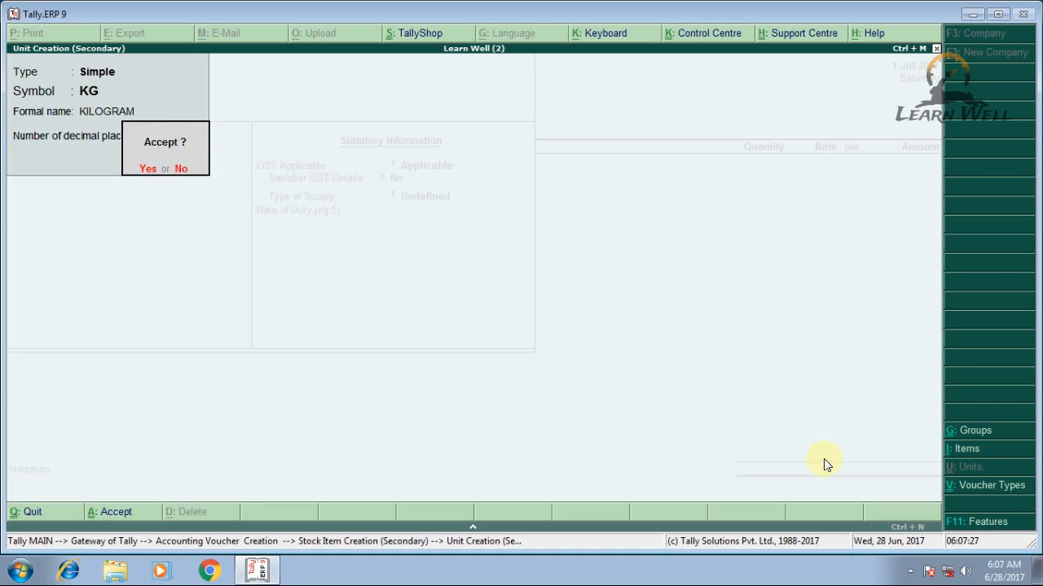
key("Return")
key("Return")
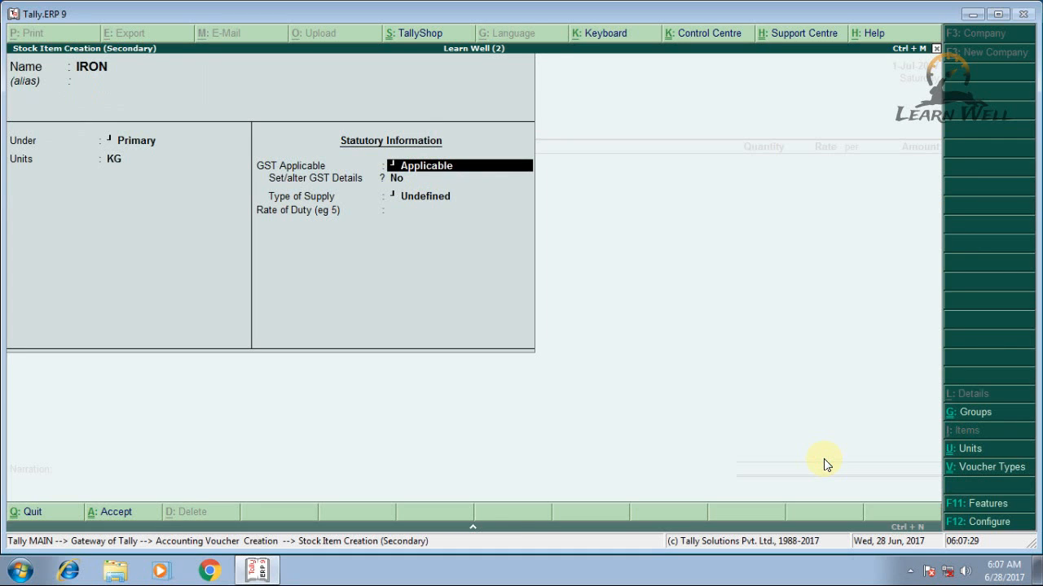
Keep GST as Applicable for IRON, open its GST details with Undefined classification, and enter IRON as the HSN/SAC description.
key("Return")
key("y")
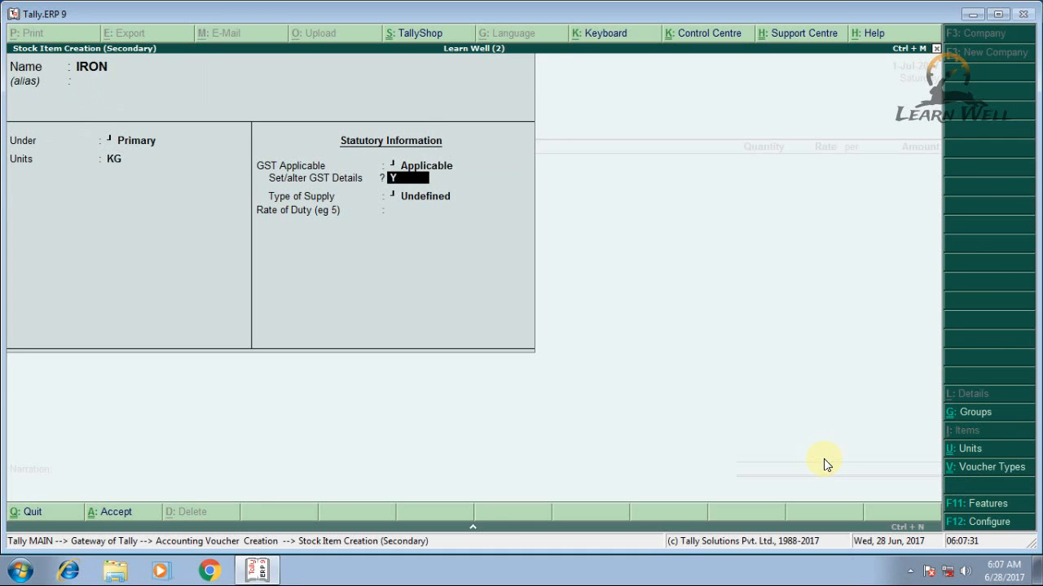
key("Return")
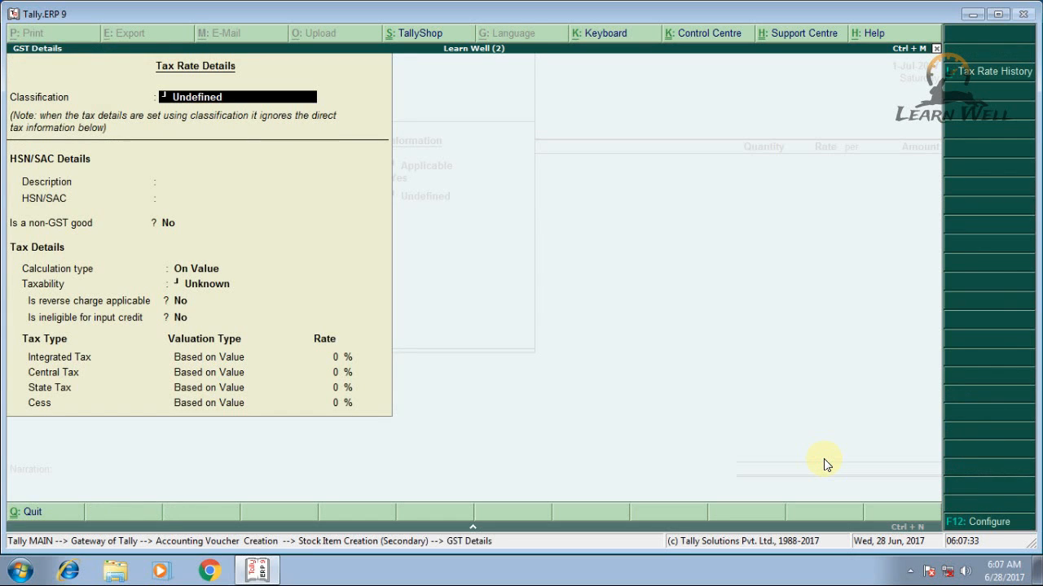
key("Return")
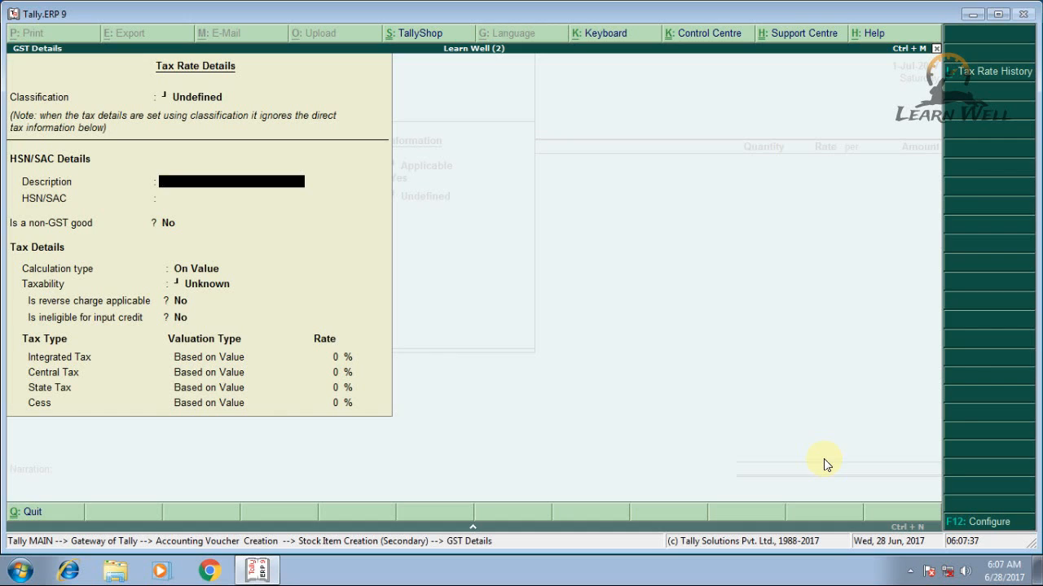
type("IRON POW")
key("BackSpace")
key("BackSpace")
key("BackSpace")
key("Return")
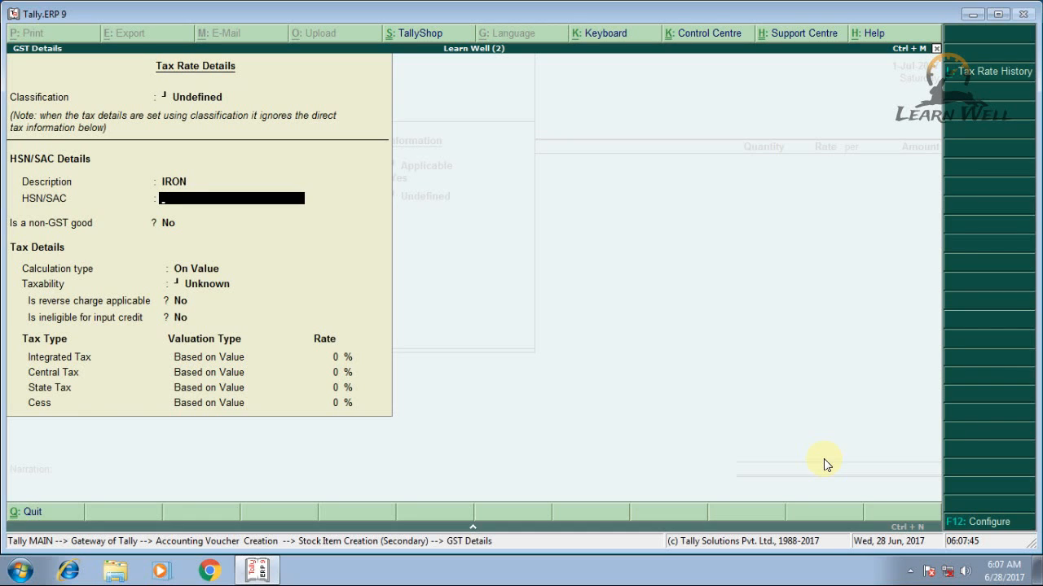
Enter 7952040 as the item's HSN/SAC code and keep the non-GST good option at No.
type("4")
key("BackSpace")
key("BackSpace")
type("7952040")
key("Return")
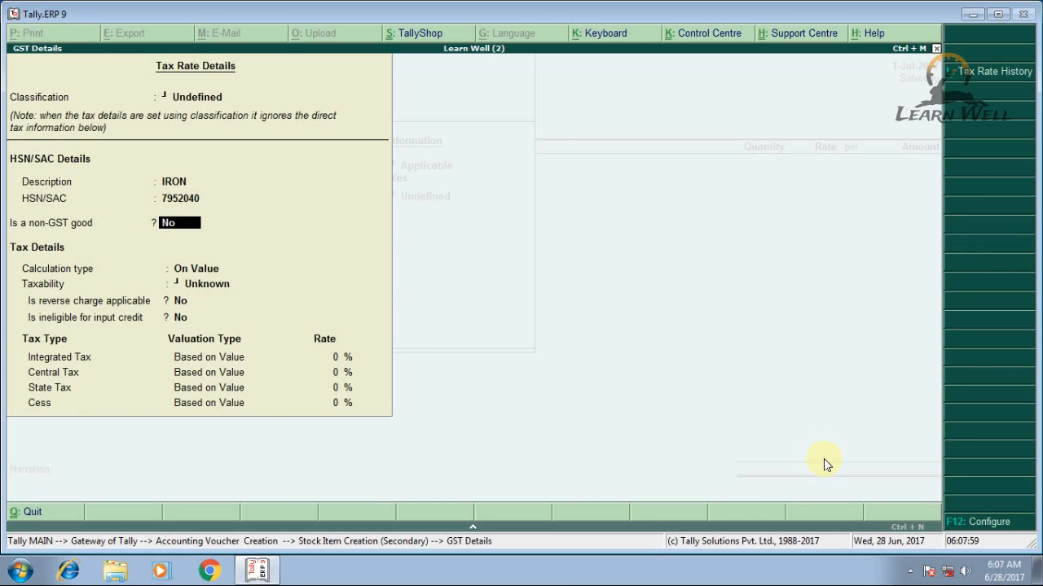
key("Return")
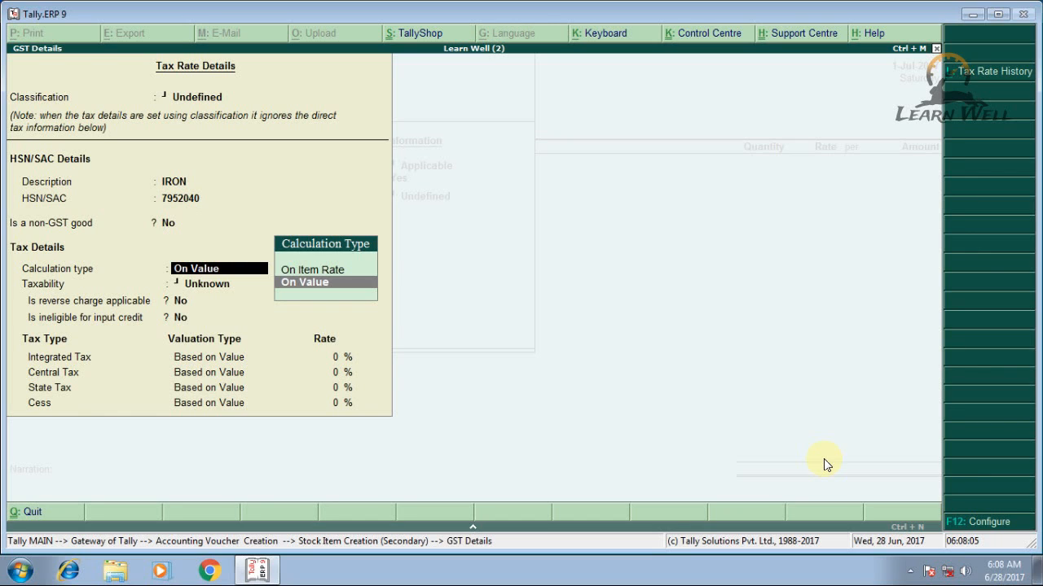
Keep the calculation type On Value, set taxability to Taxable, and leave reverse charge and ineligible input credit at No.
key("Return")
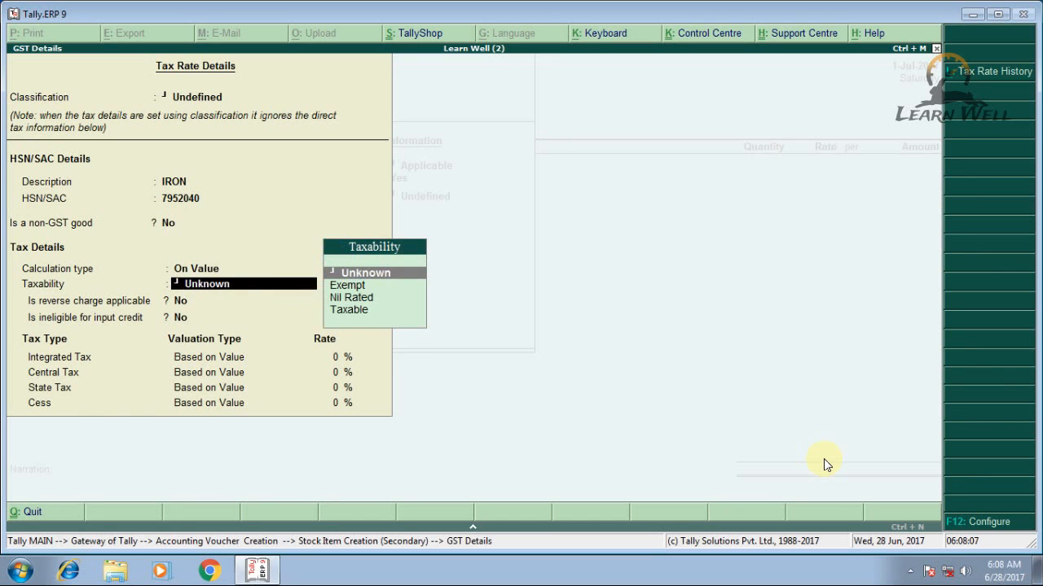
key("Down")
key("Down")
key("Down")
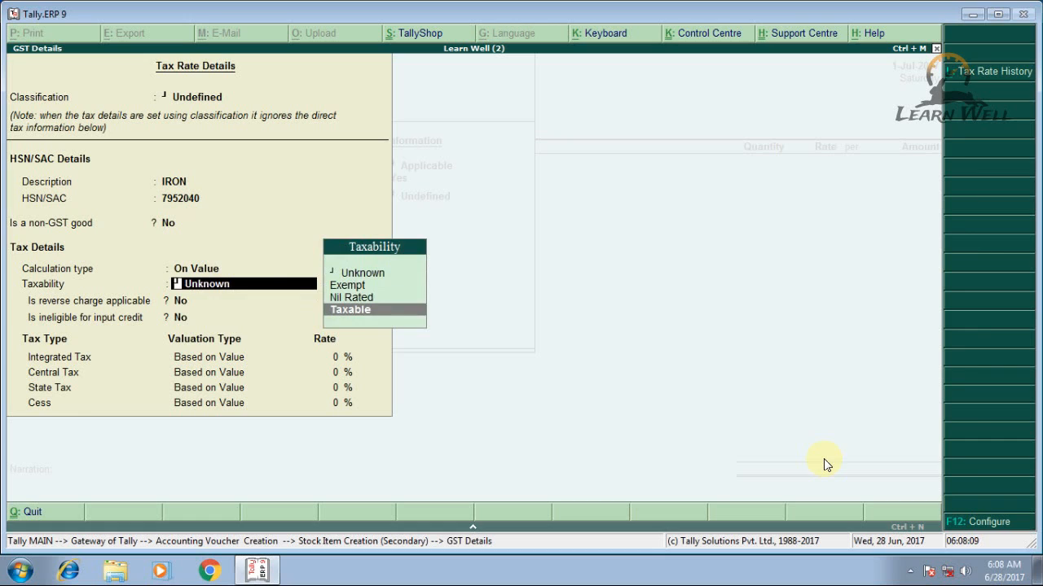
key("Return")
key("Return")
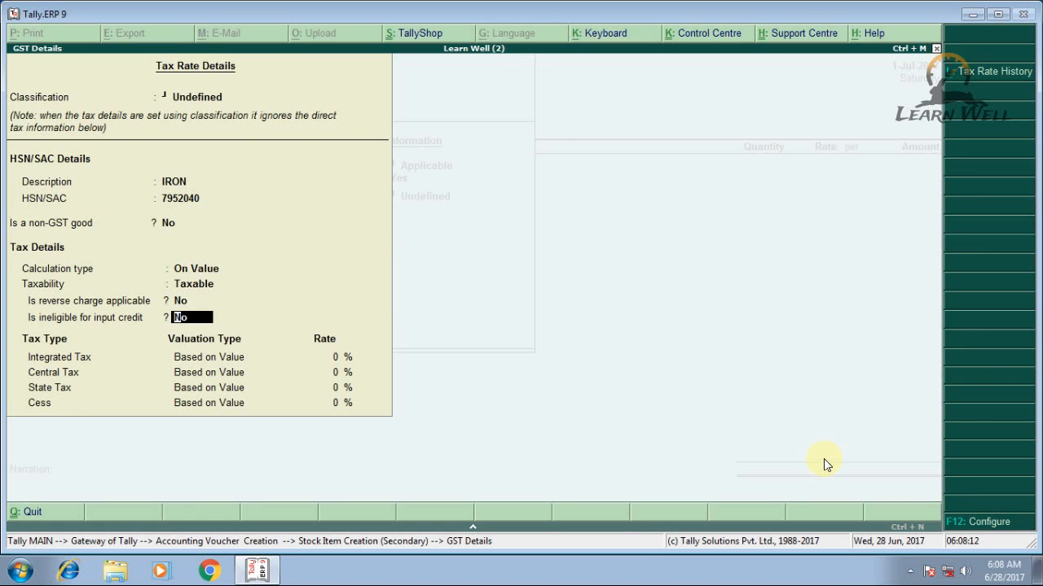
key("Return")
Set the Integrated Tax rate to 18%, accept Central and State Tax at 9% each, and leave Cess at 0%.
type("18")
key("Return")
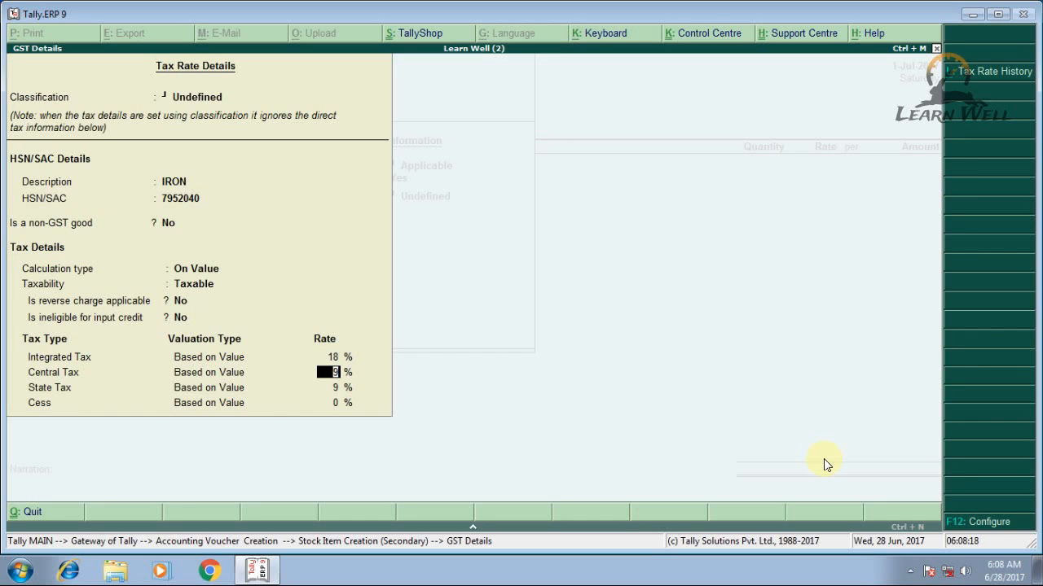
key("Return")
key("Return")
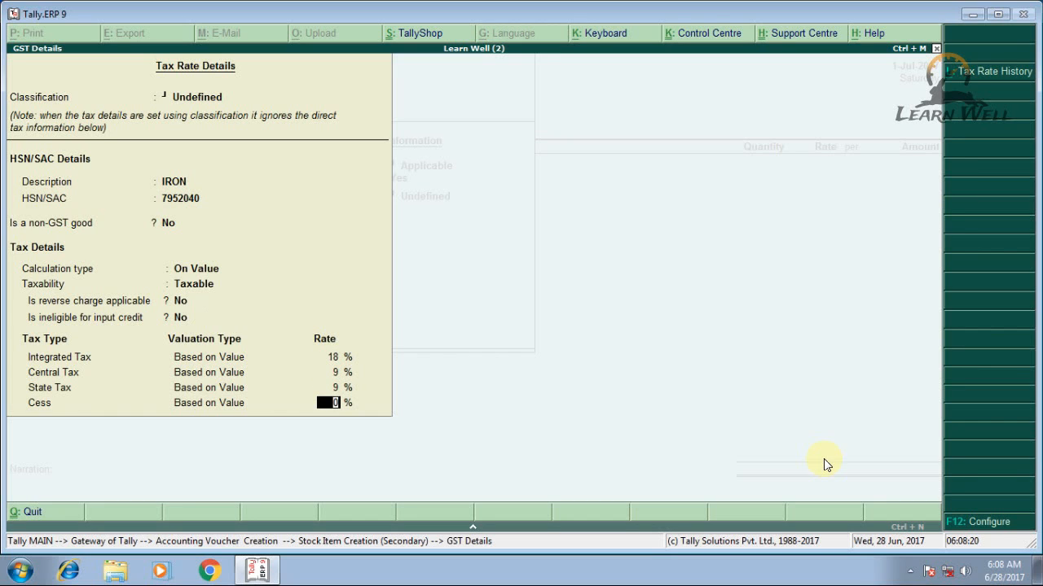
key("Return")
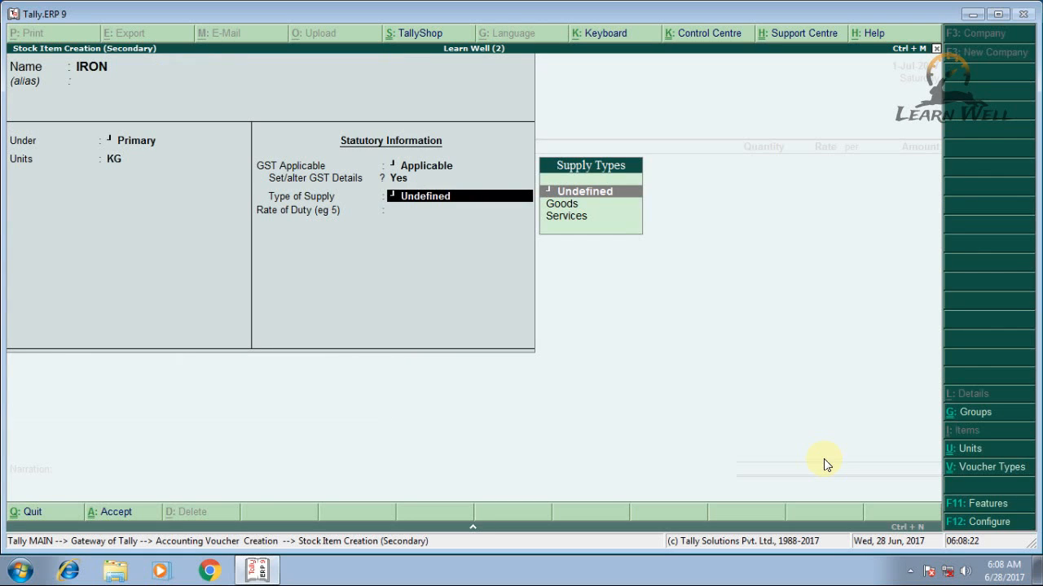
Set the IRON item's type of supply to Goods and enter no rate of duty.
key("Down")
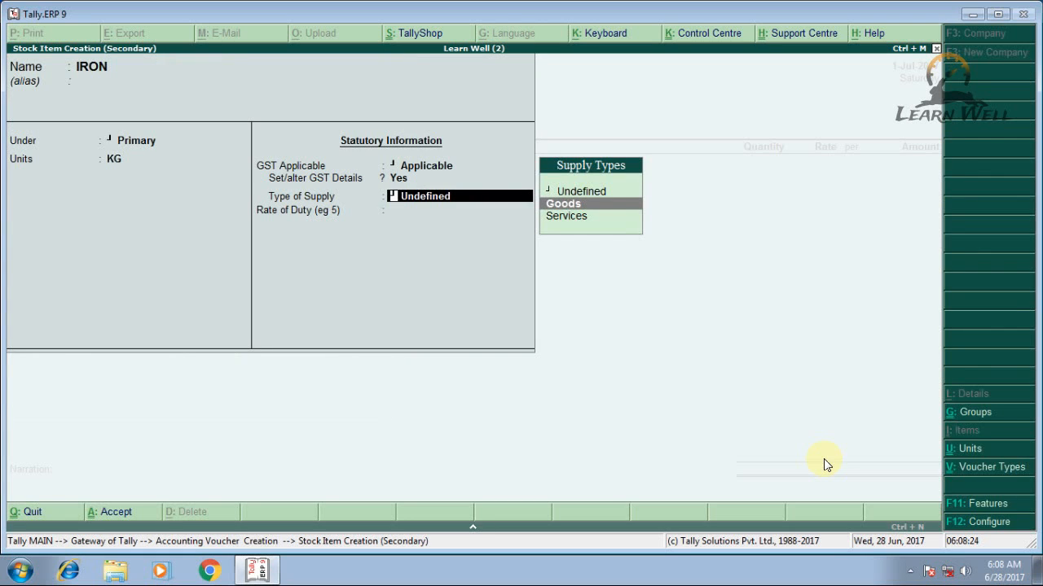
key("Return")
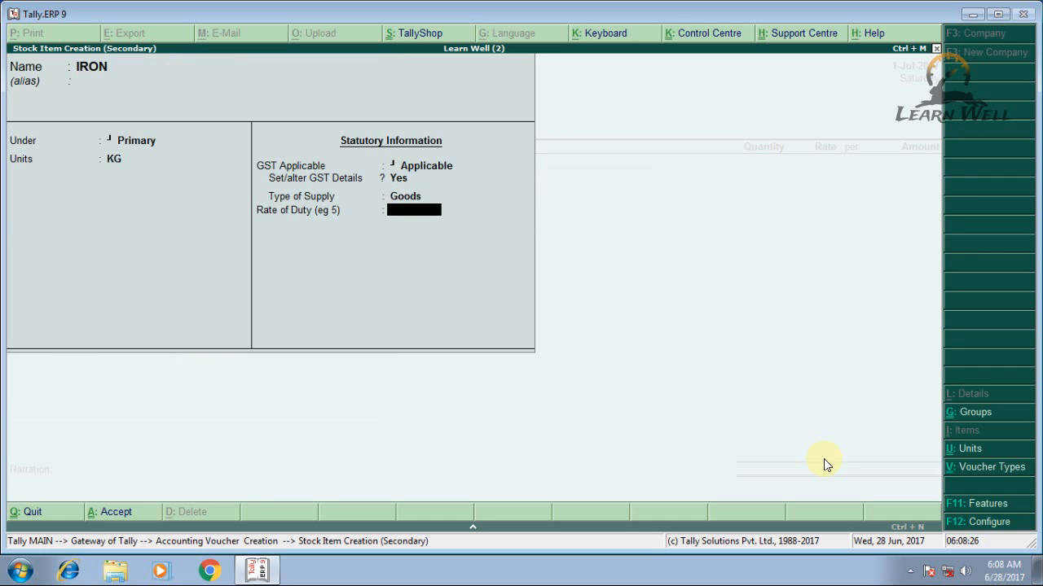
key("Return")
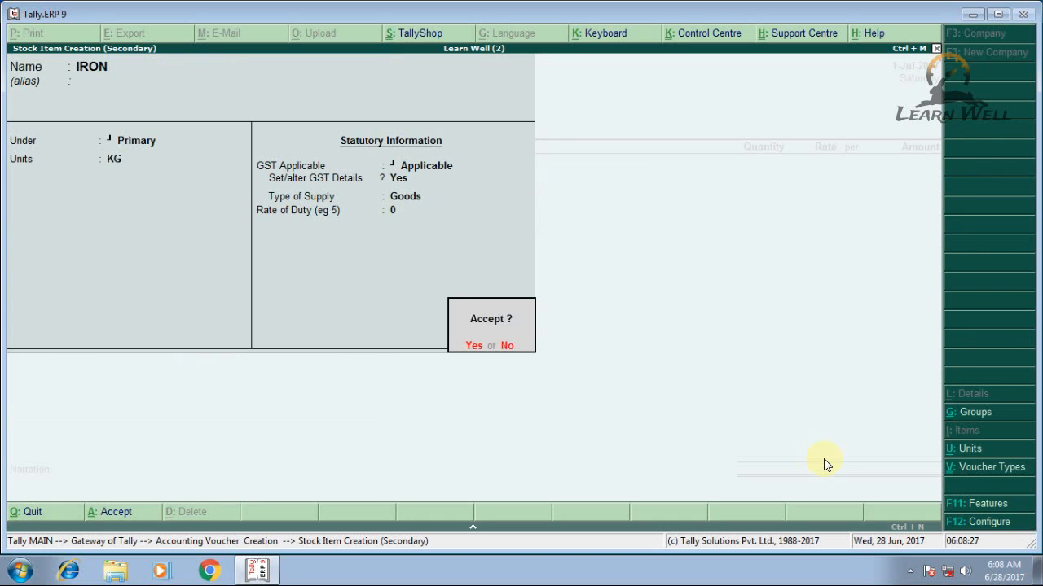
Accept the IRON stock item and quit the unfinished purchase voucher without saving it.
key("Return")
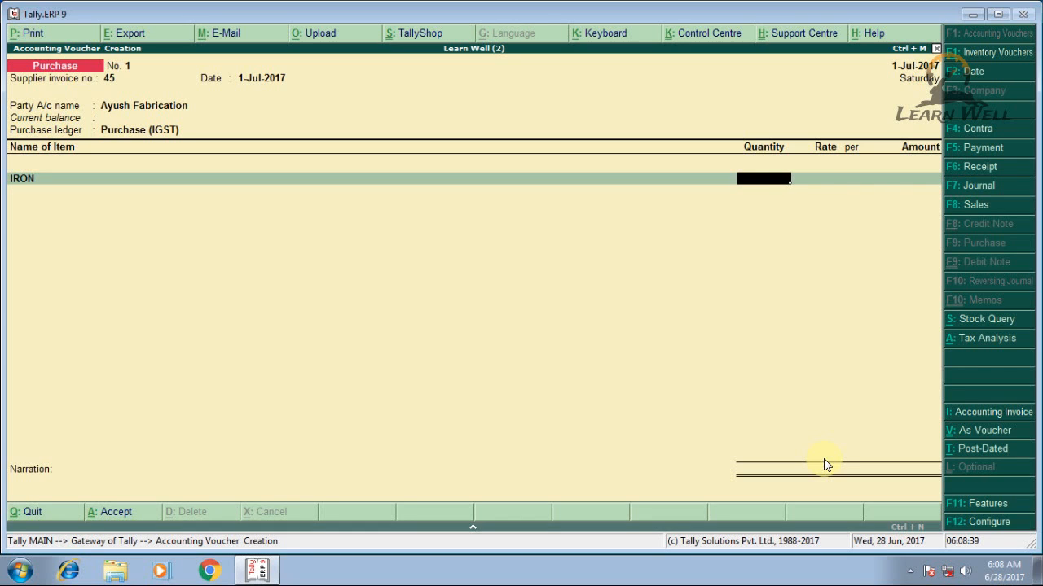
key("BackSpace")
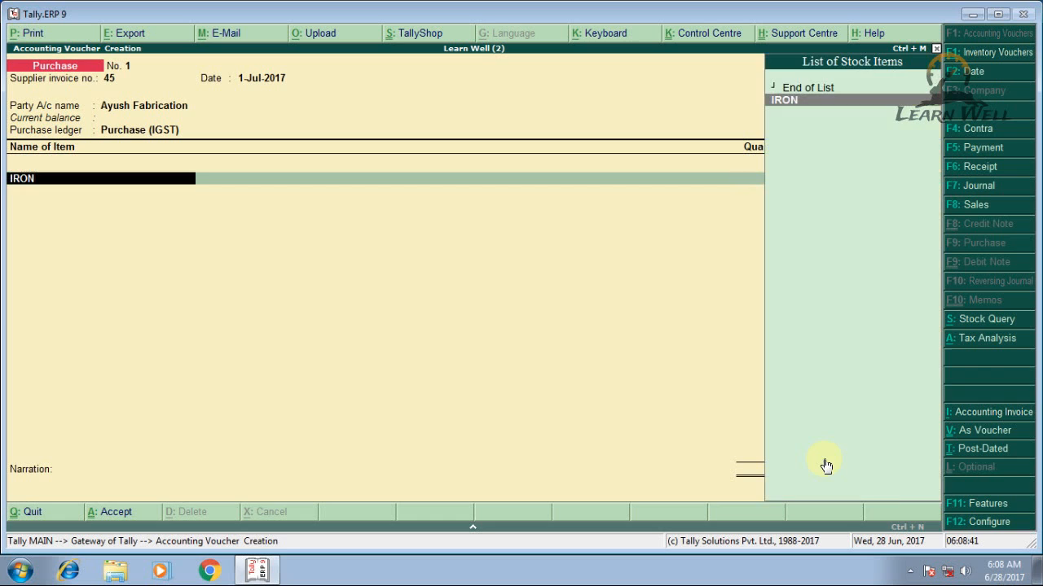
key("Escape")
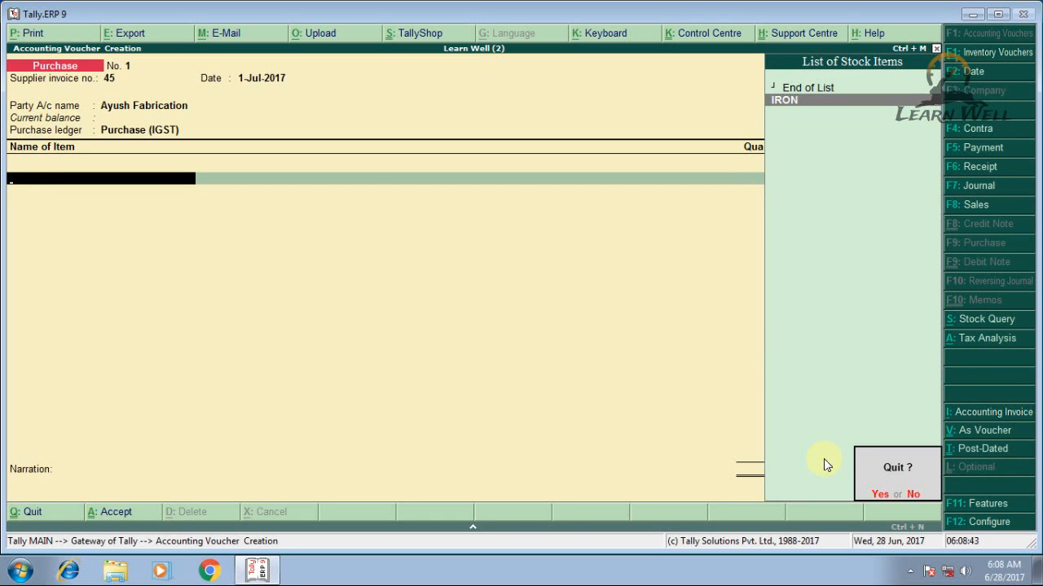
key("Return")
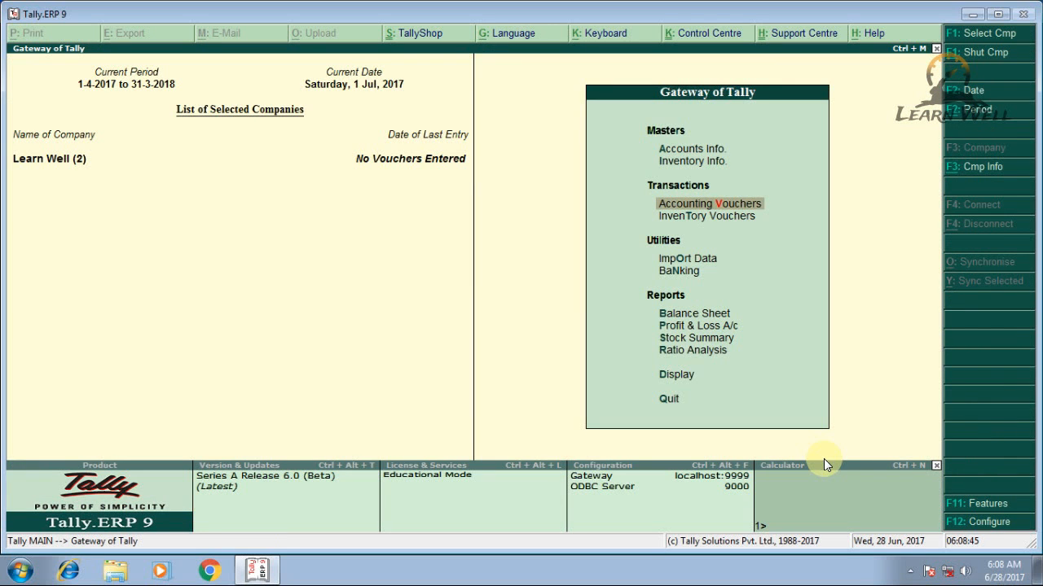
Start a new single ledger named IGST, without an alias, under the Duties & Taxes group.
key("Return")
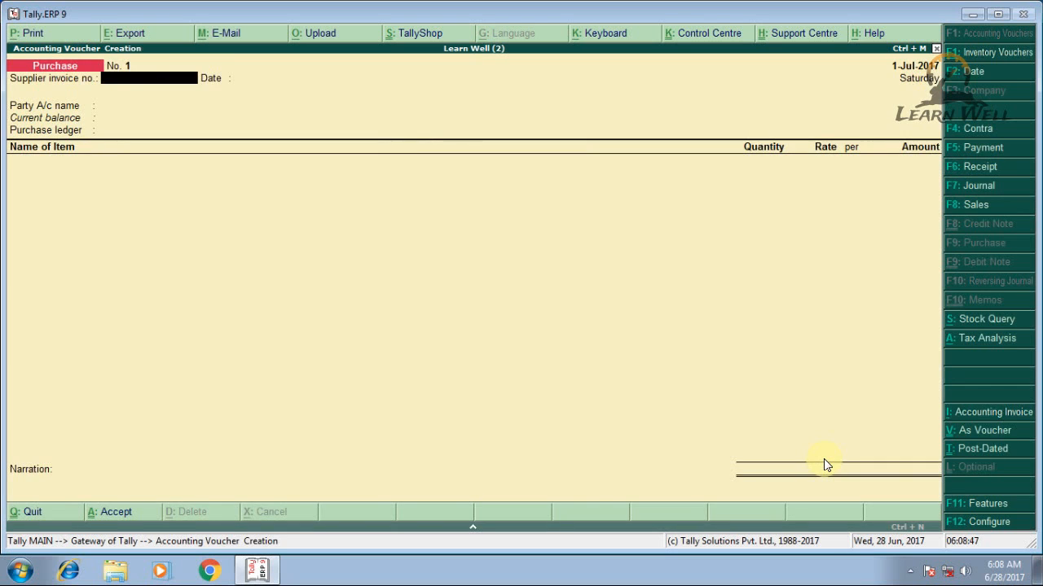
key("Escape")
key("a")
key("l")
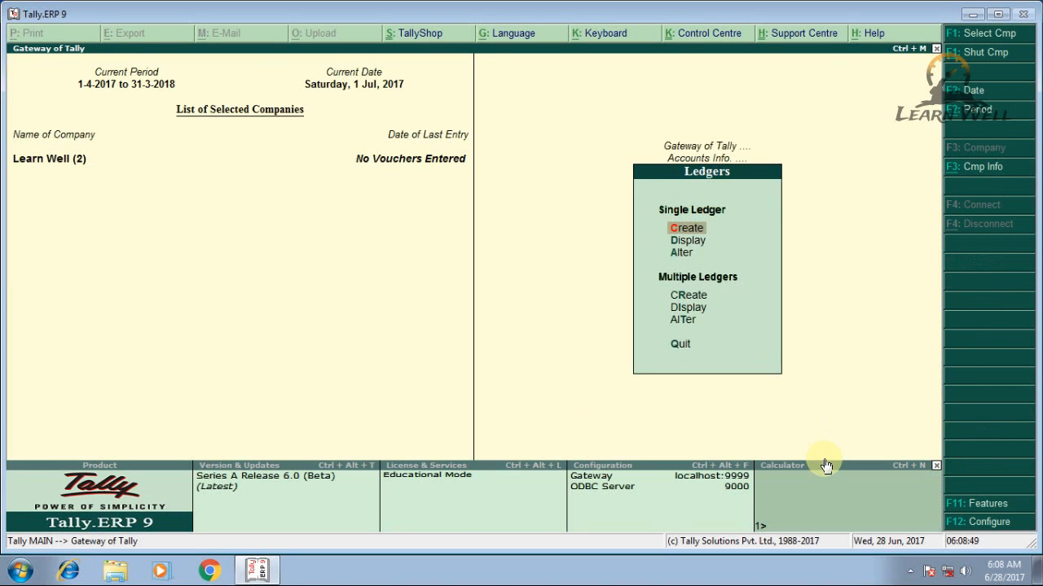
key("Return")
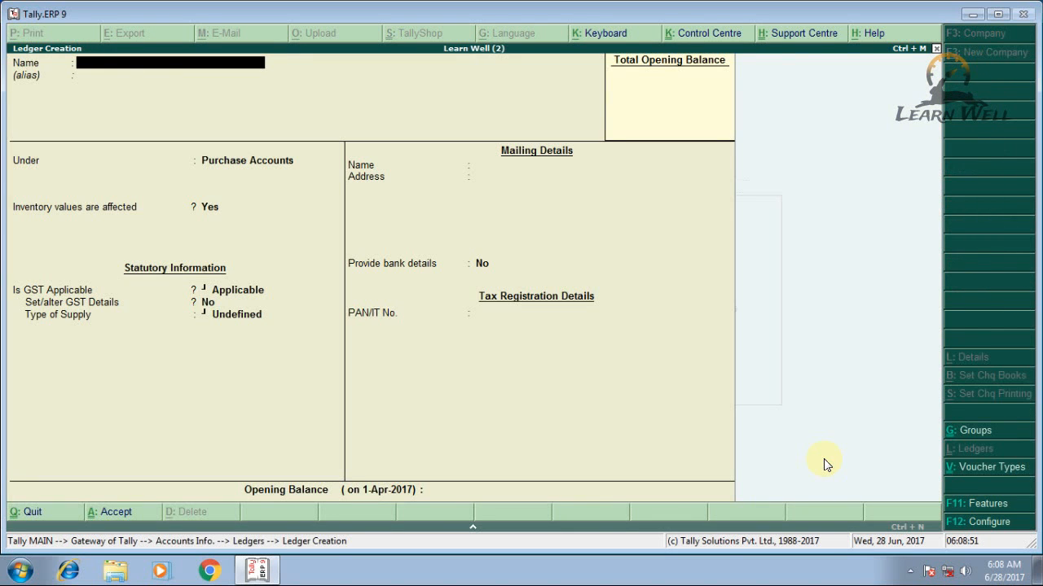
type("IGST")
key("Return")
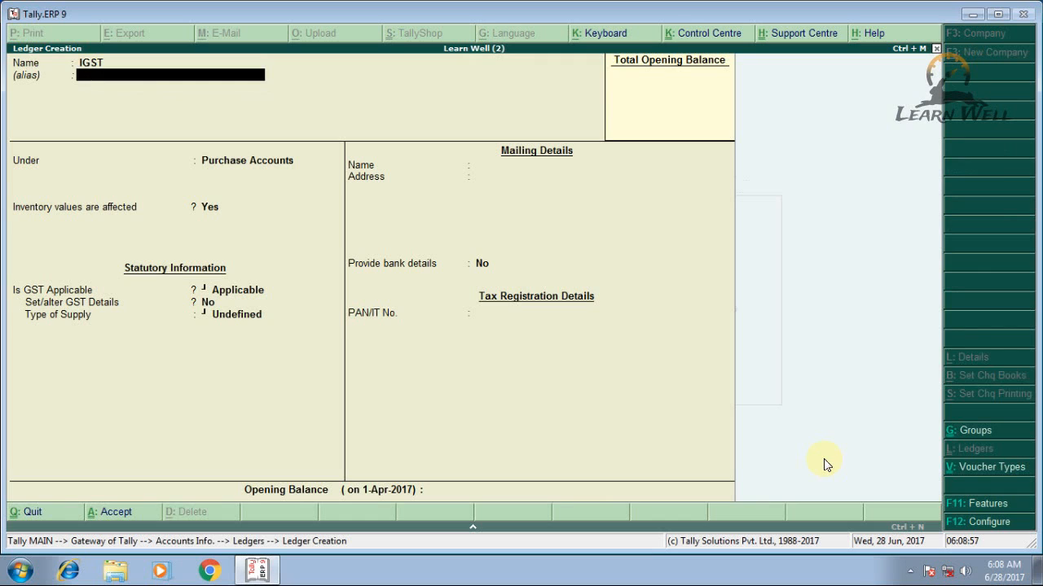
key("Return")
type("du")
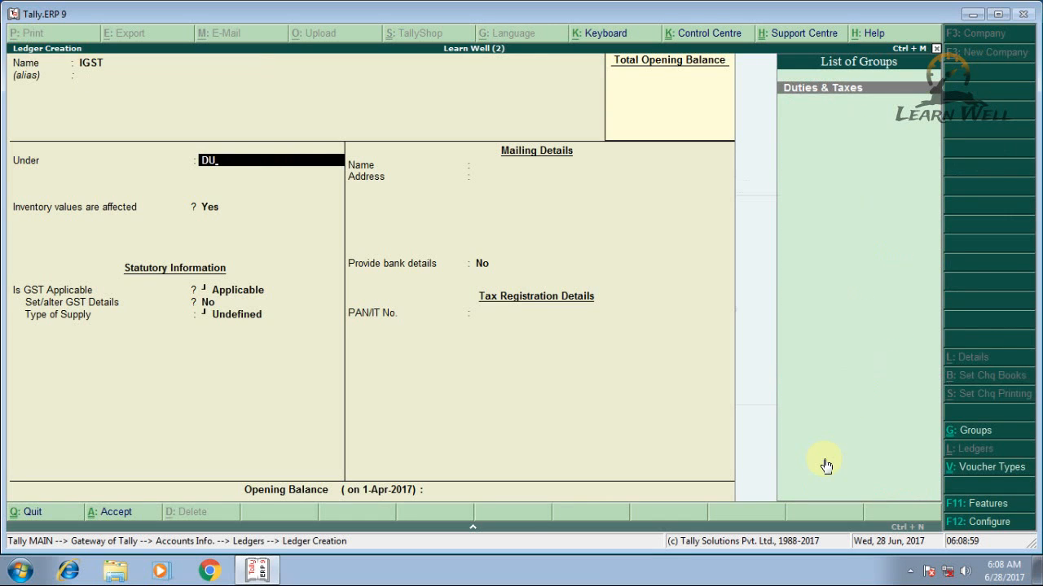
key("Return")
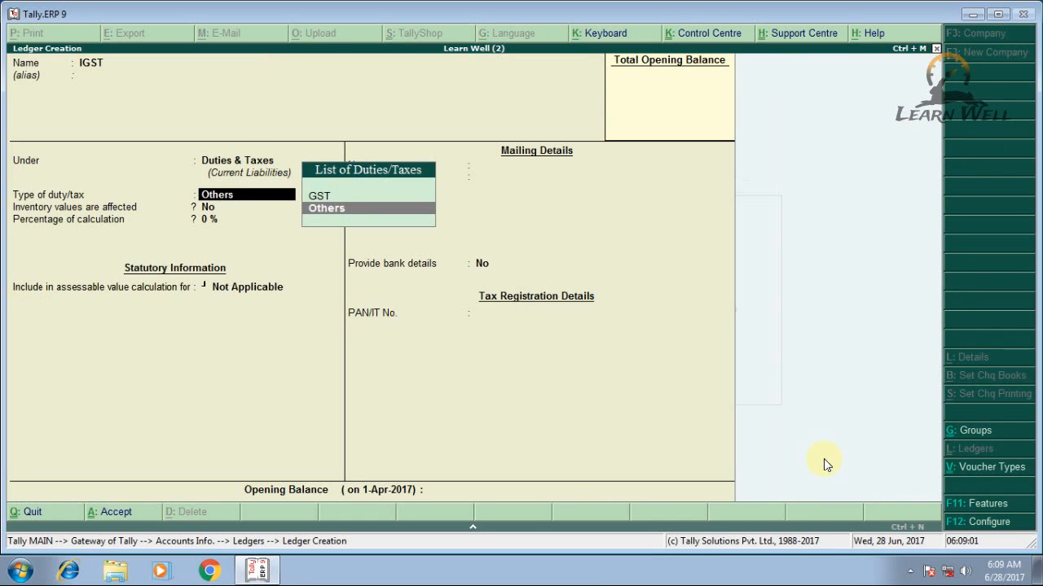
Set the IGST ledger's duty type to GST, tax type to Integrated Tax and percentage of calculation to 18%.
key("Up")
key("Return")
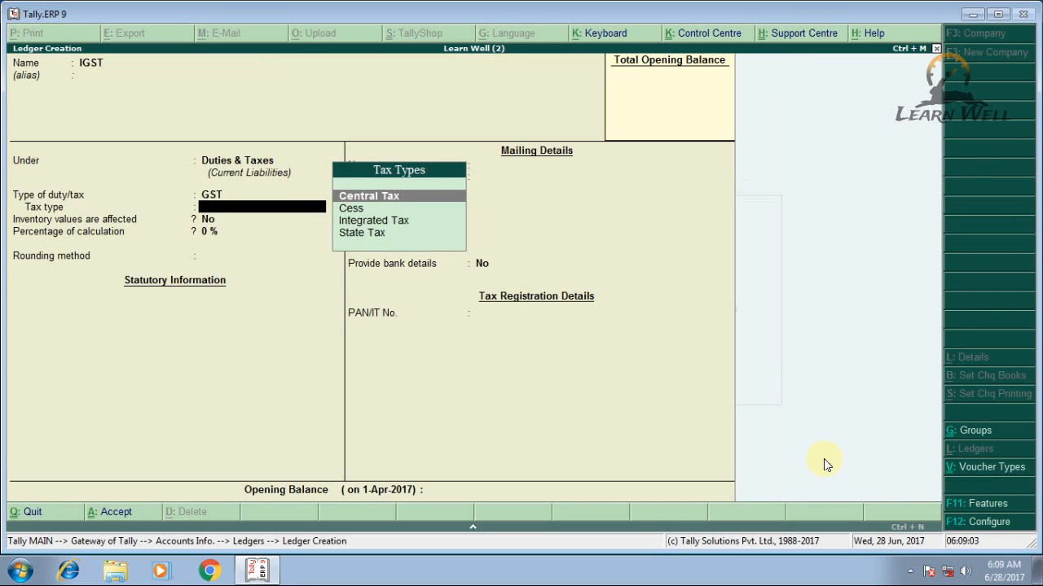
key("Down")
key("Down")
key("Return")
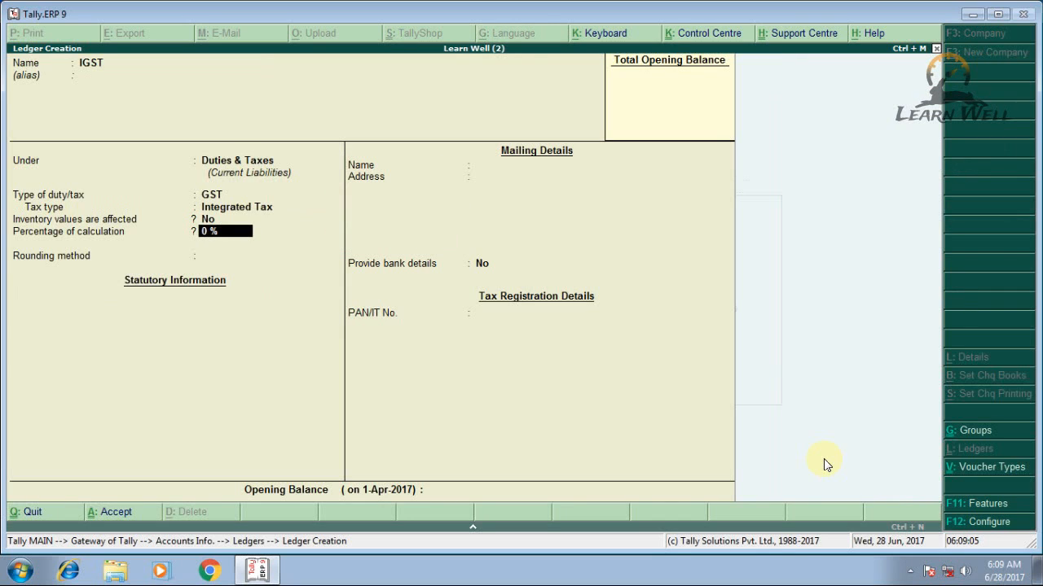
type("18")
key("Return")
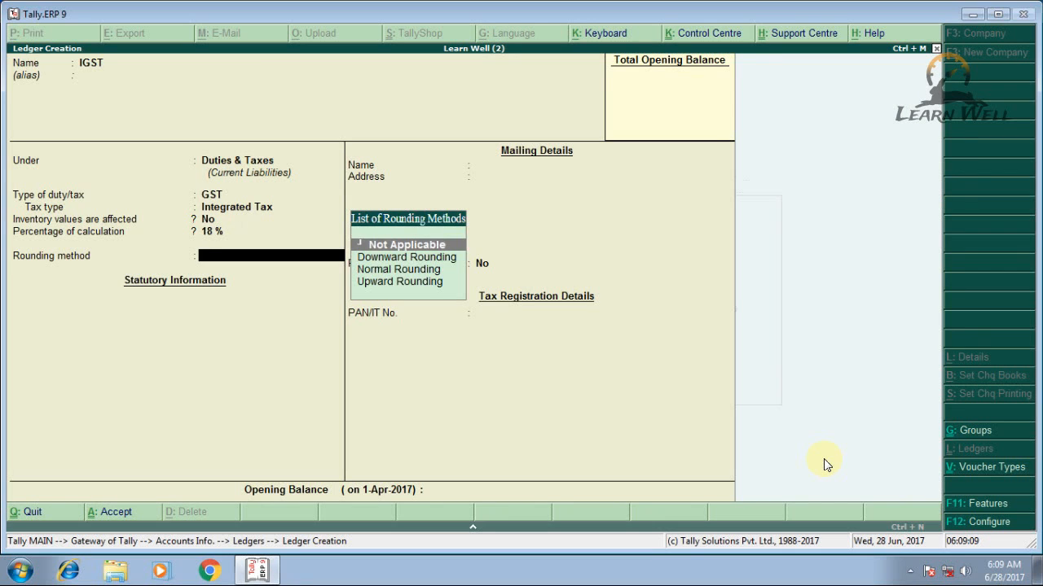
Choose Normal Rounding with rounding limit 0 for the IGST ledger and save it without an opening balance.
key("Down")
key("Down")
key("Return")
key("Return")
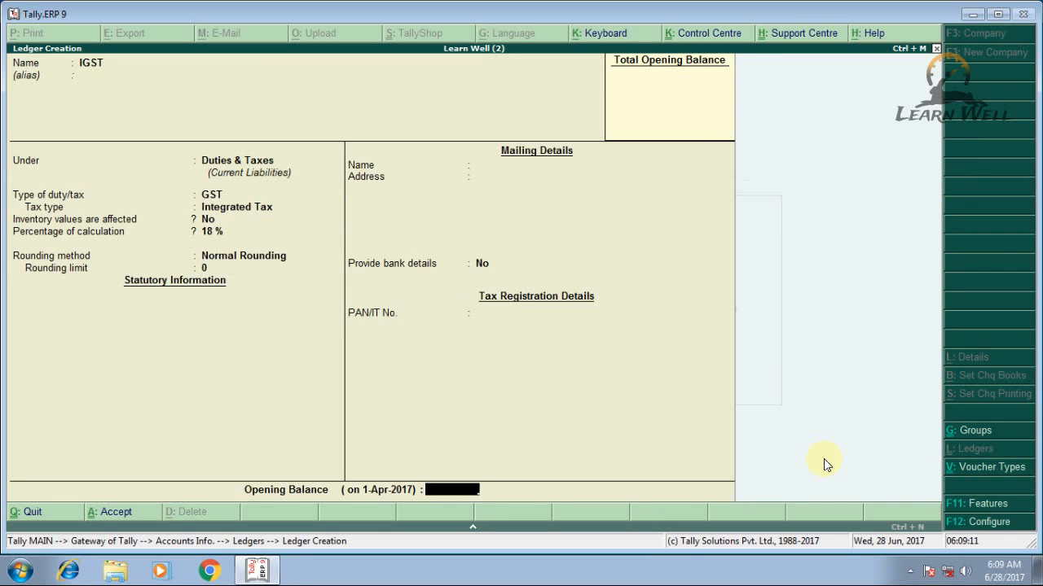
key("Return")
key("Return")
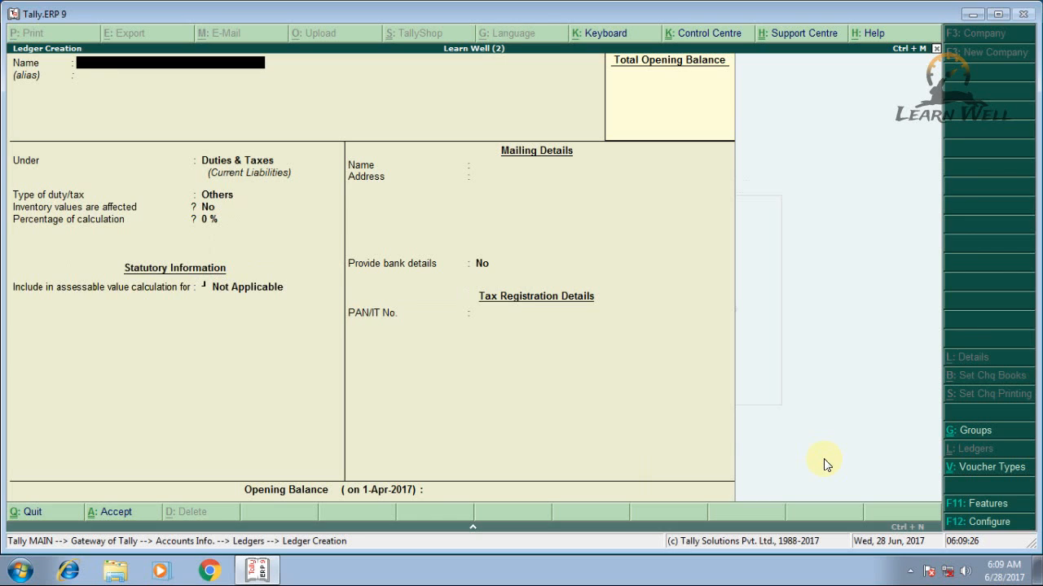
Start a ledger named SGST under Duties & Taxes and set its duty type to GST.
type("SGST")
key("Return")
key("Return")
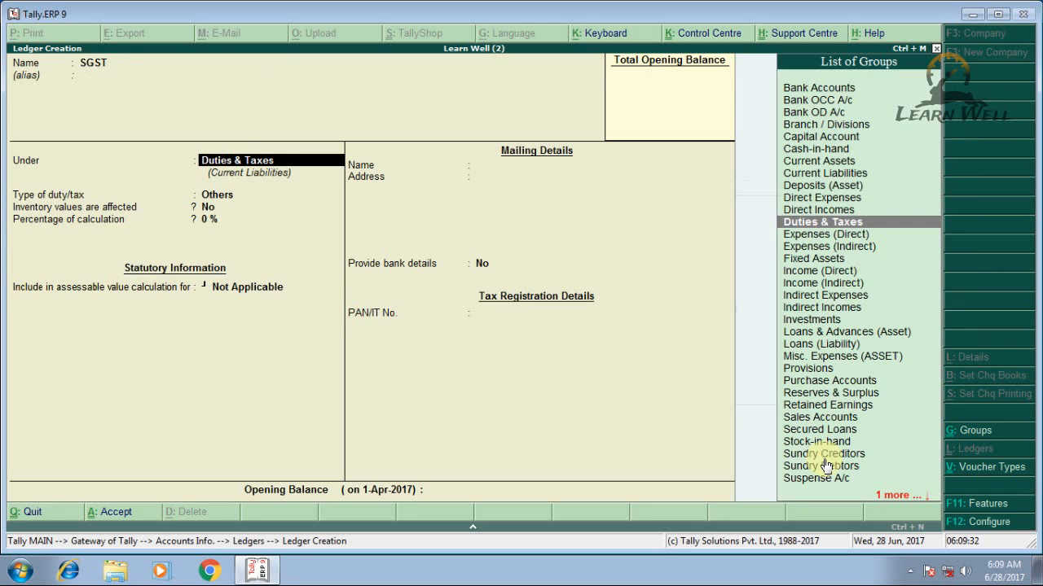
key("Return")
key("Up")
key("Return")
key("Return")
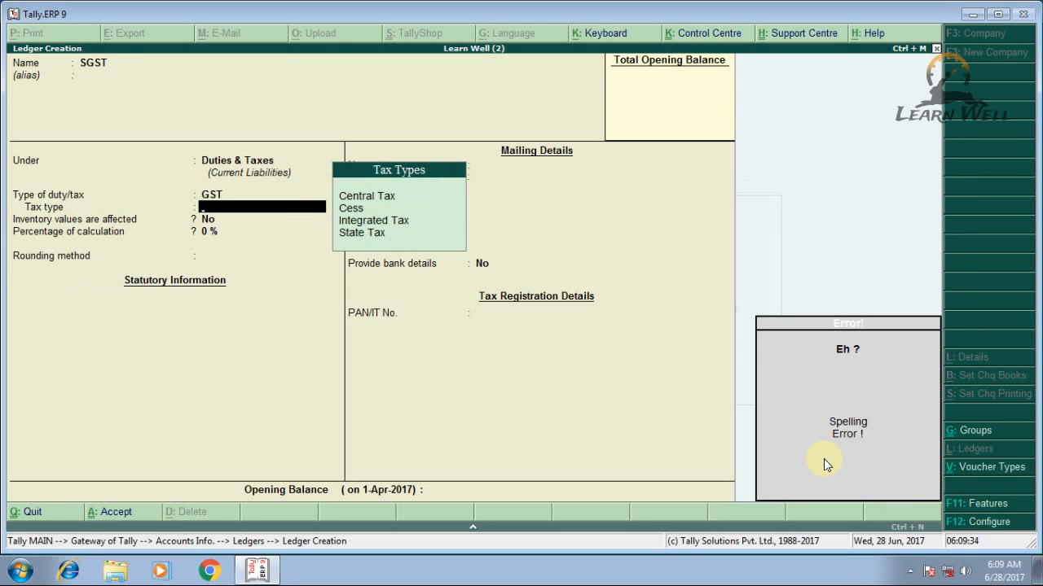
Set the SGST ledger's tax type to State Tax and its percentage of calculation to 9%.
key("Down")
key("Down")
key("Down")
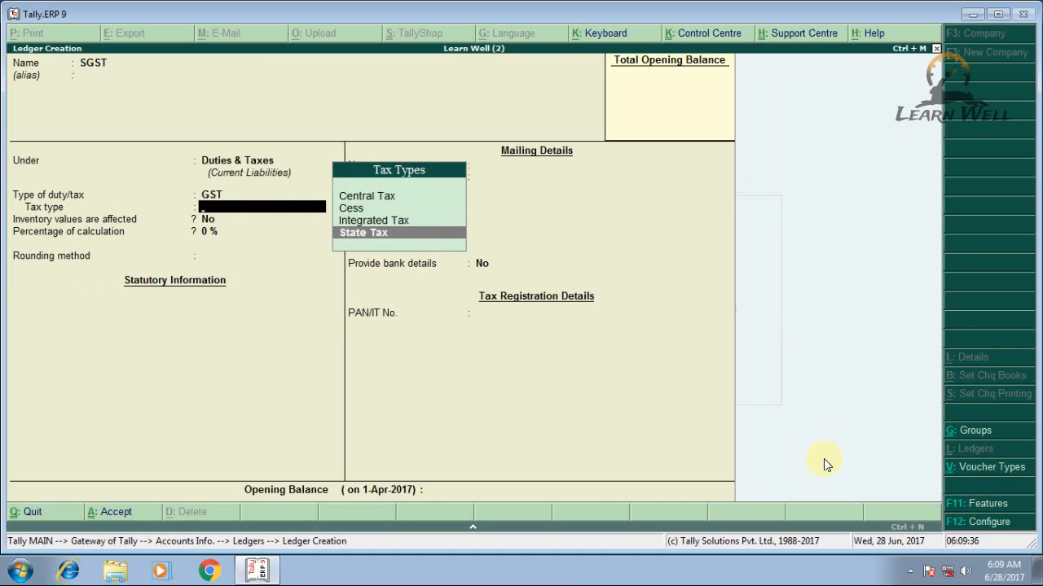
key("Return")
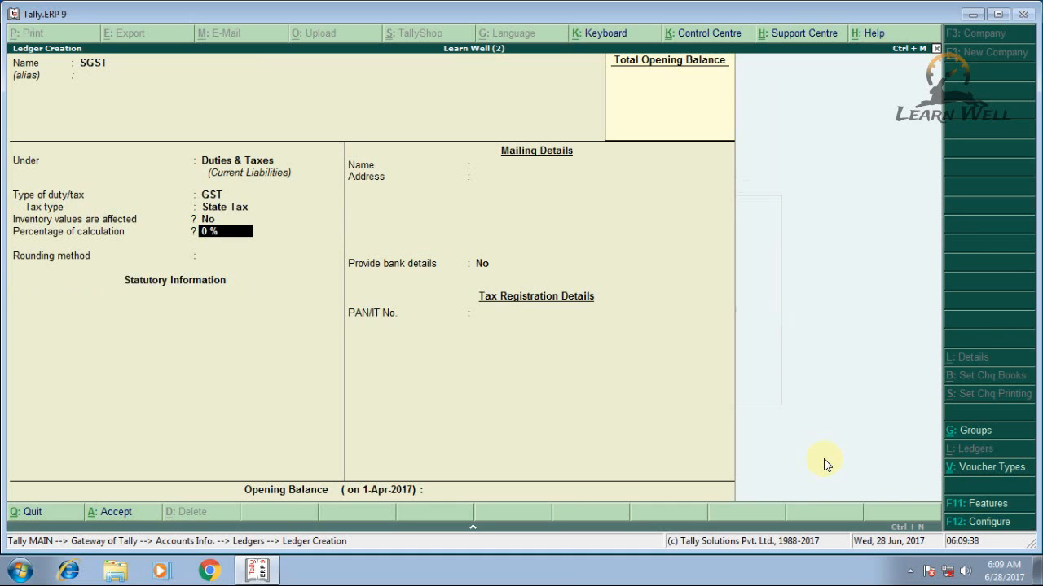
type("9")
key("Return")
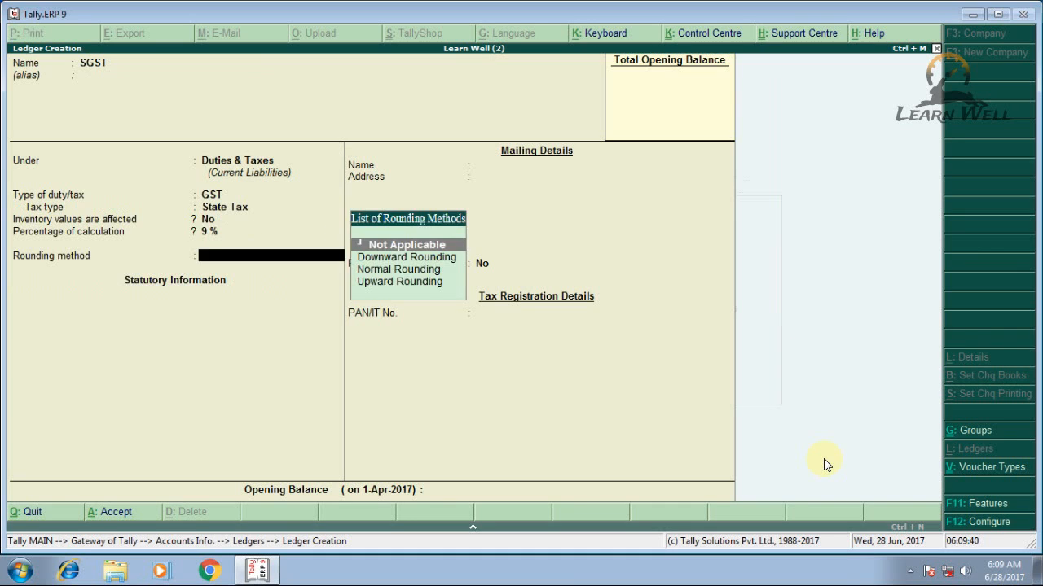
Choose Normal Rounding with rounding limit 0 for the SGST ledger and save it.
key("Down")
key("Down")
key("Return")
key("Return")
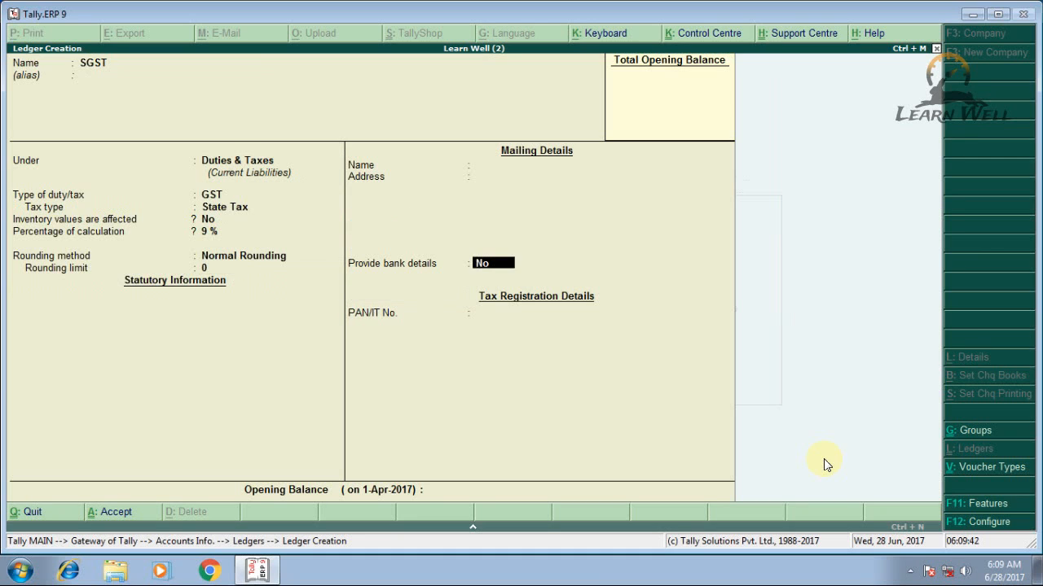
key("Return")
key("Return")
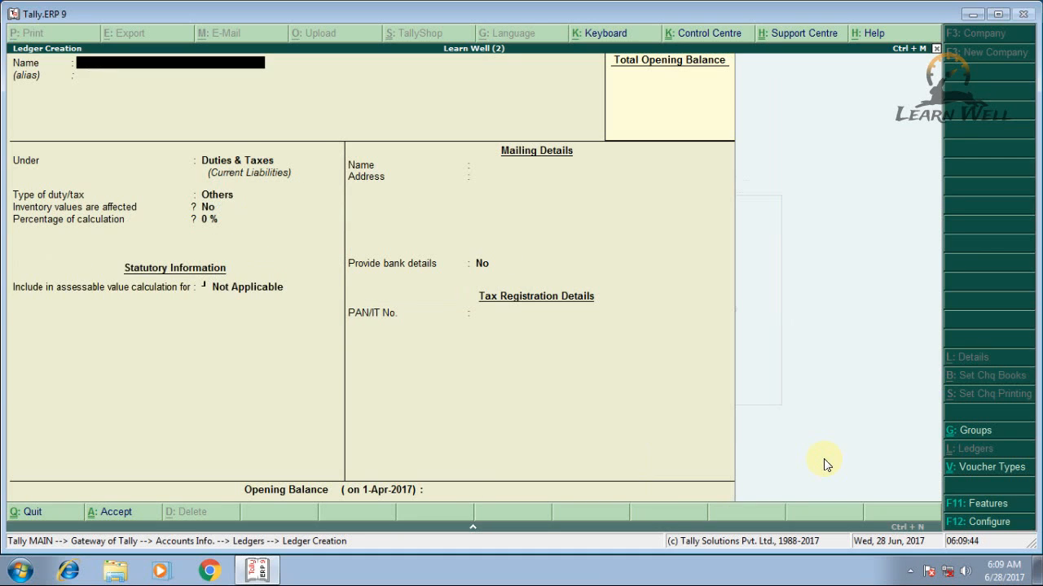
Start a ledger named CGST, without an alias, under the Duties & Taxes group.
type("CGST")
key("Return")
key("Return")
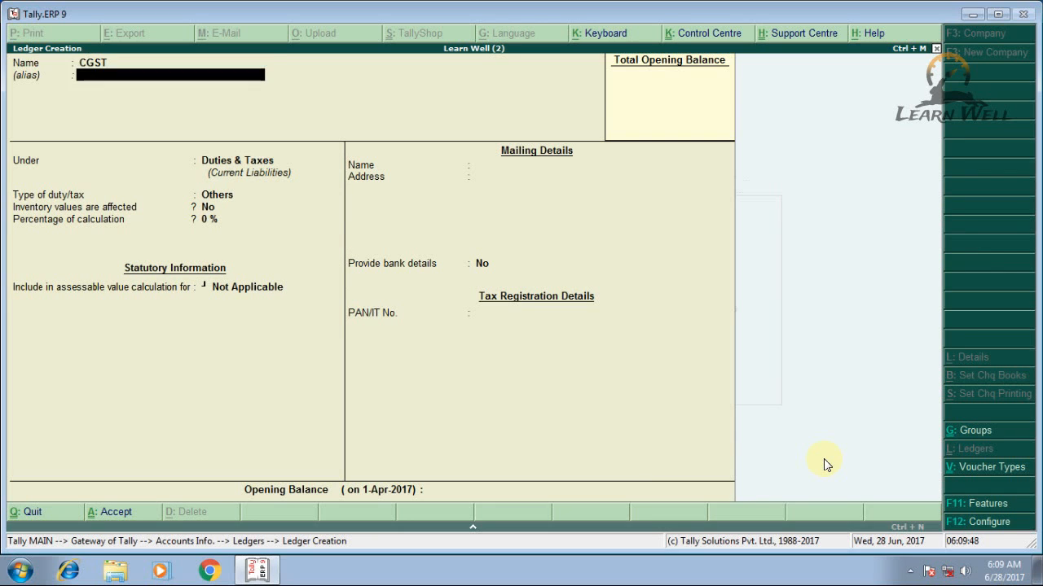
key("Return")
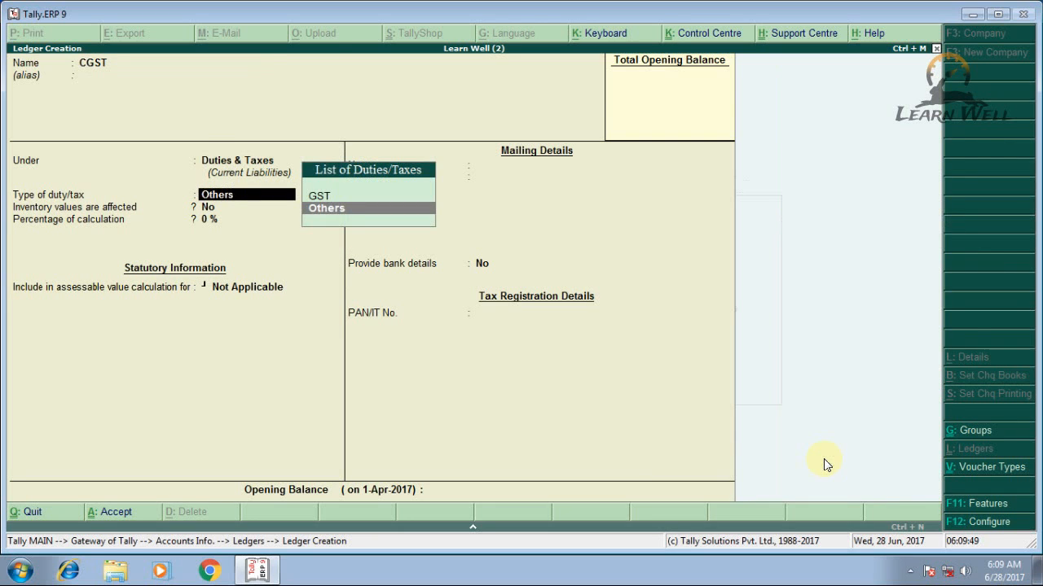
Set the CGST ledger's duty type to GST, tax type to Central Tax and percentage of calculation to 9%.
key("Up")
key("Return")
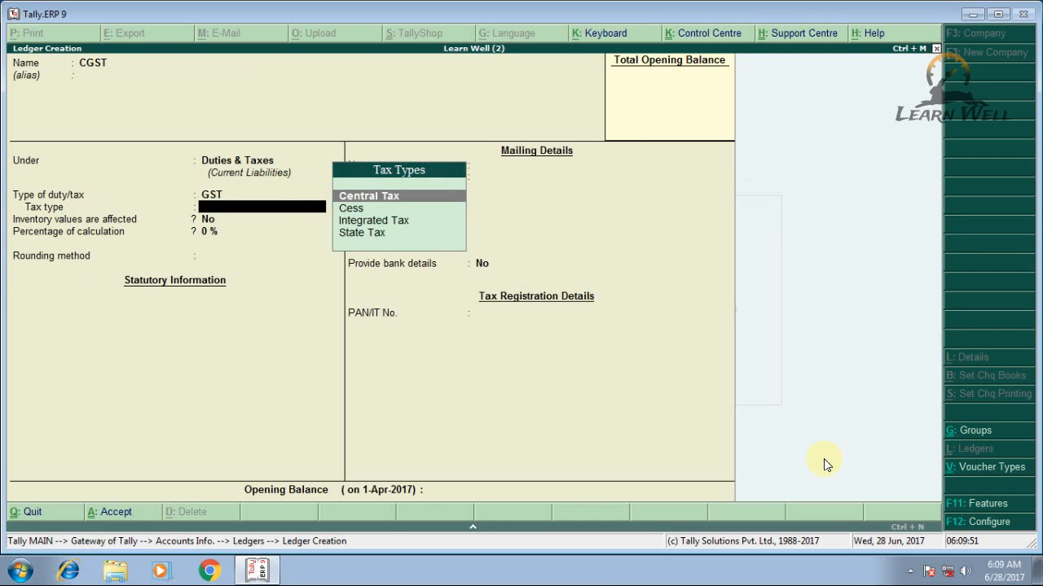
key("Return")
type("9")
key("Return")
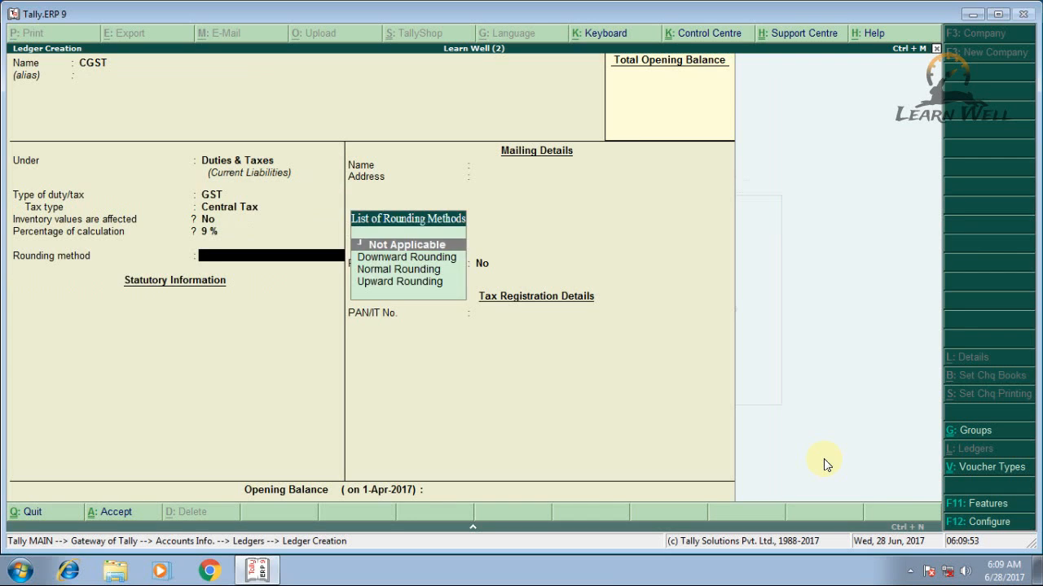
Choose Normal Rounding with rounding limit 0 for the CGST ledger, save it, and return to the Gateway of Tally.
key("Return")
key("BackSpace")
key("Down")
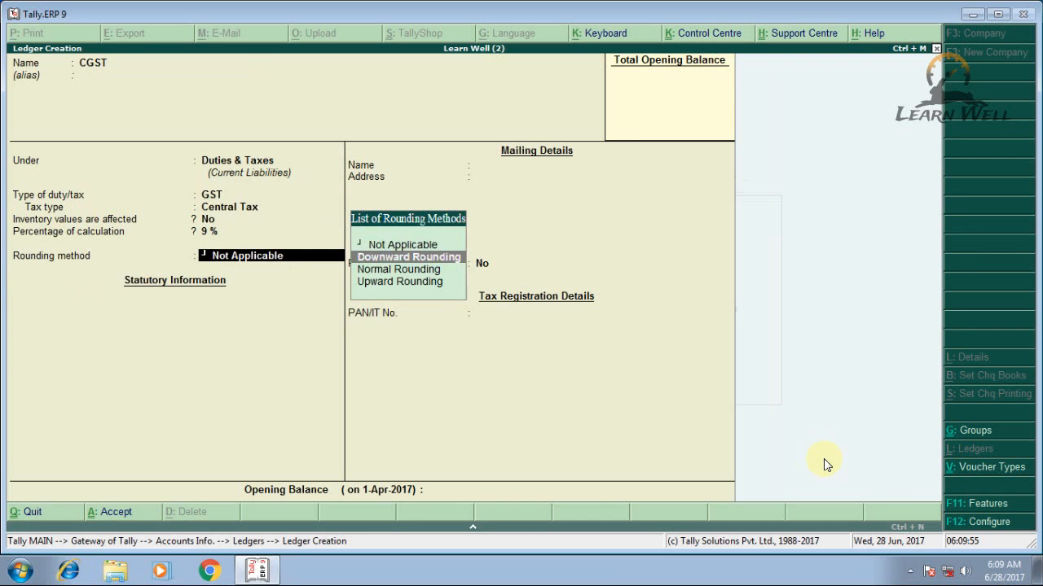
key("Down")
key("Return")
key("Return")
key("Return")
key("Return")
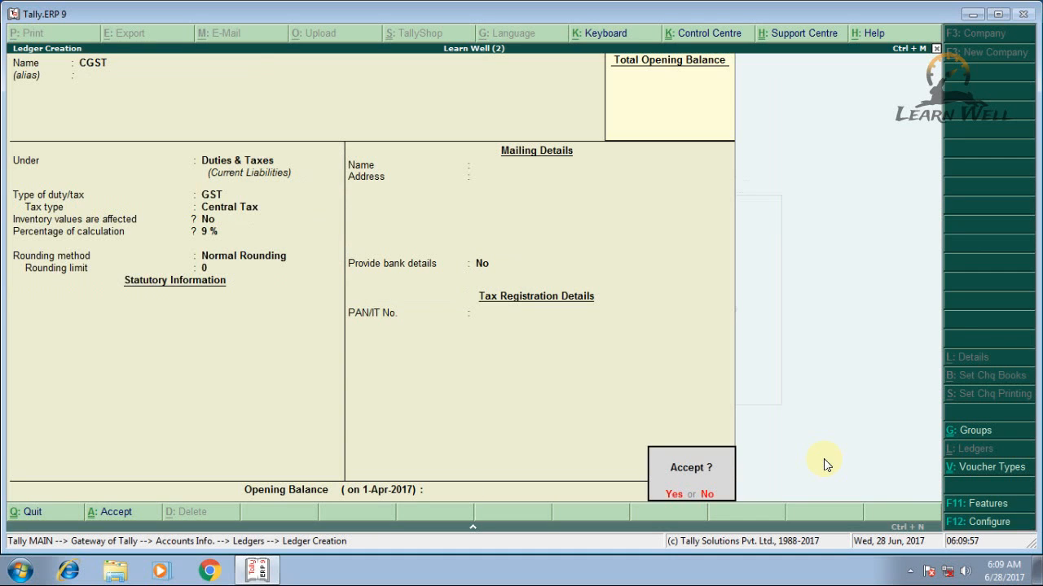
key("Return")
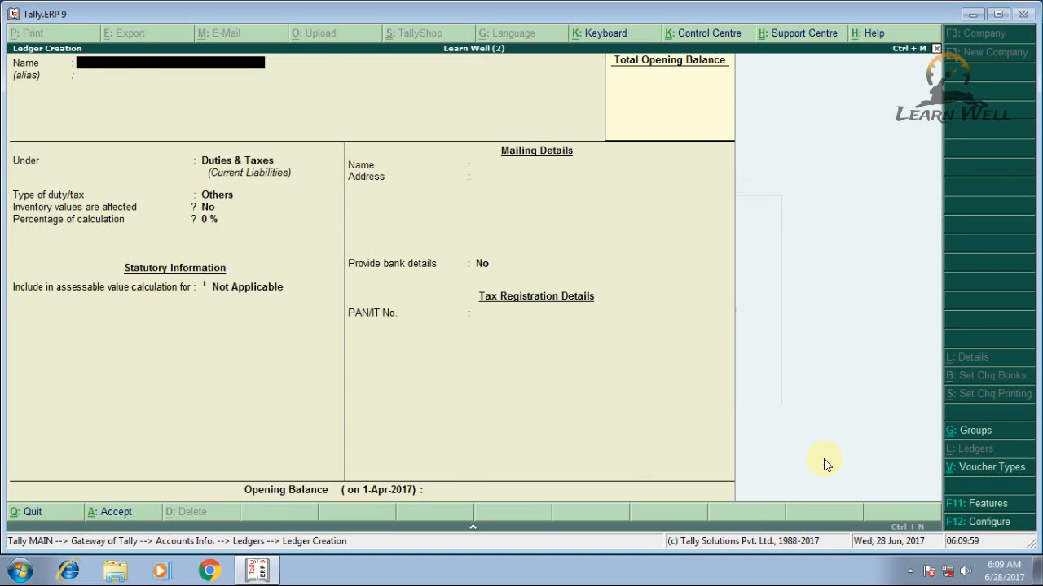
key("Escape")
key("Escape")
key("Escape")
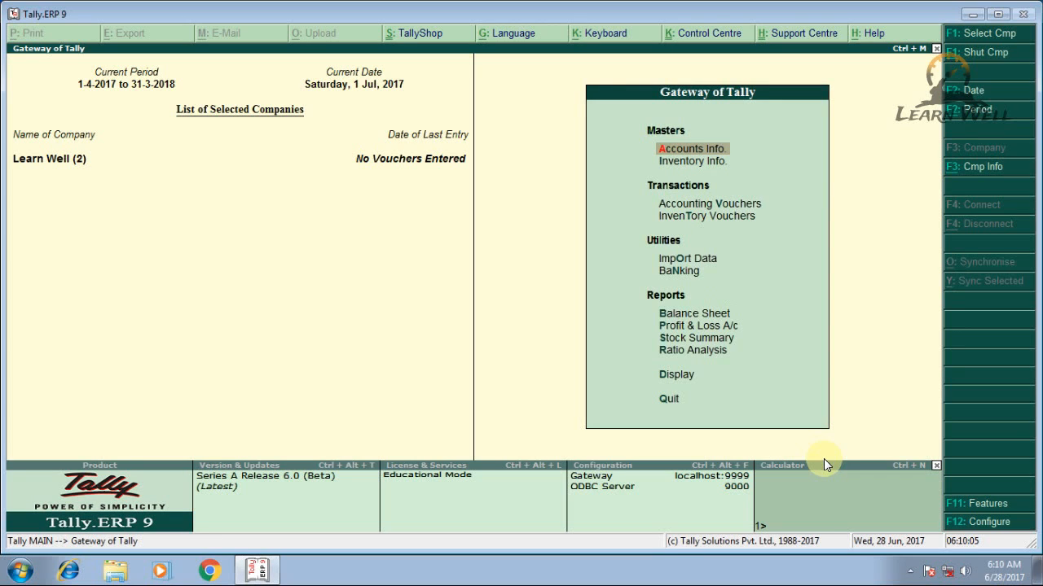
key("Down")
key("Down")
key("Down")
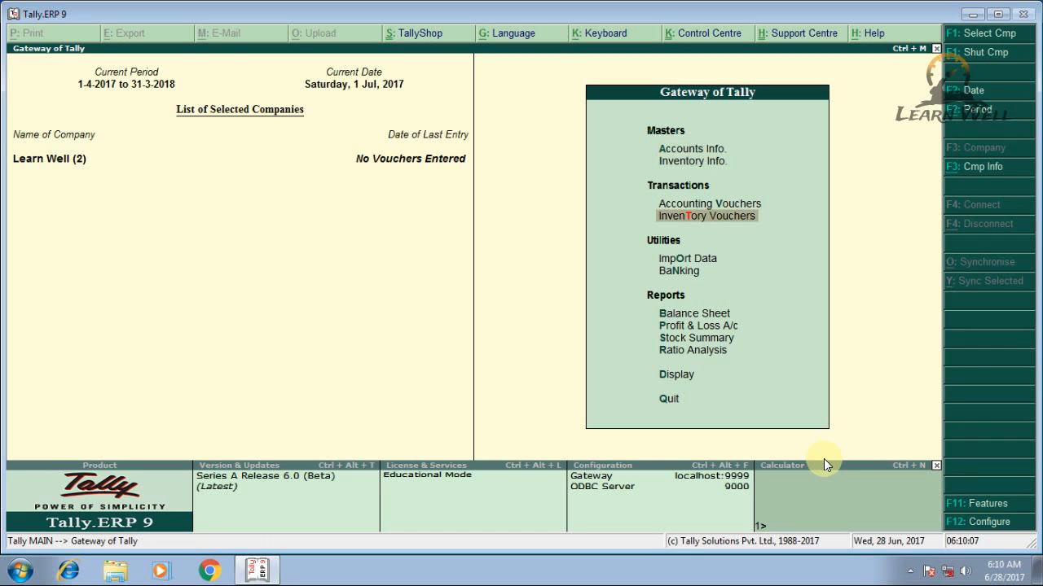
key("Up")
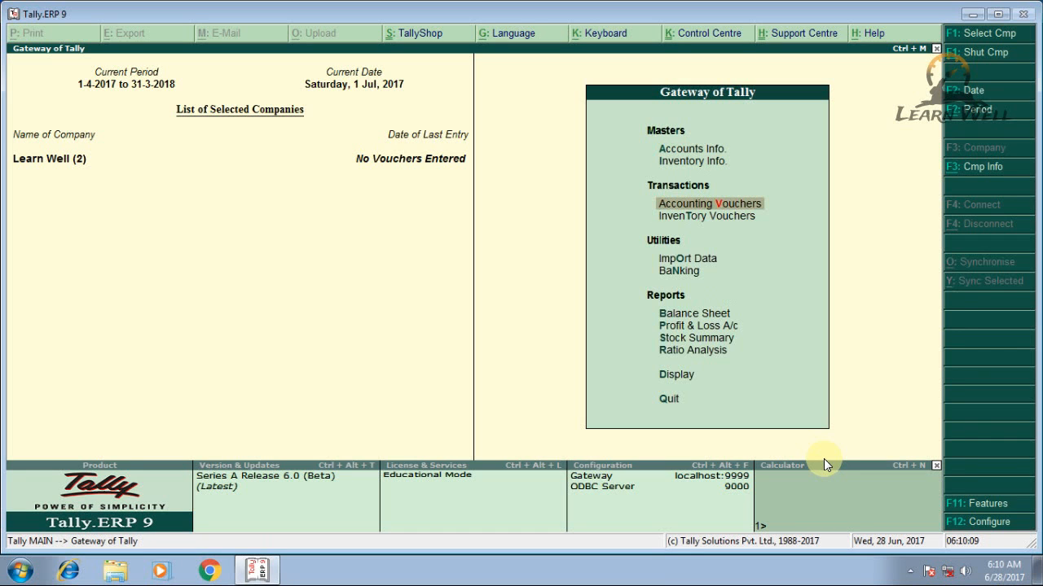
key("Return")
key("Escape")
key("Return")
Start creating a new voucher type in the accounts information masters.
key("Up")
key("Up")
key("Return")
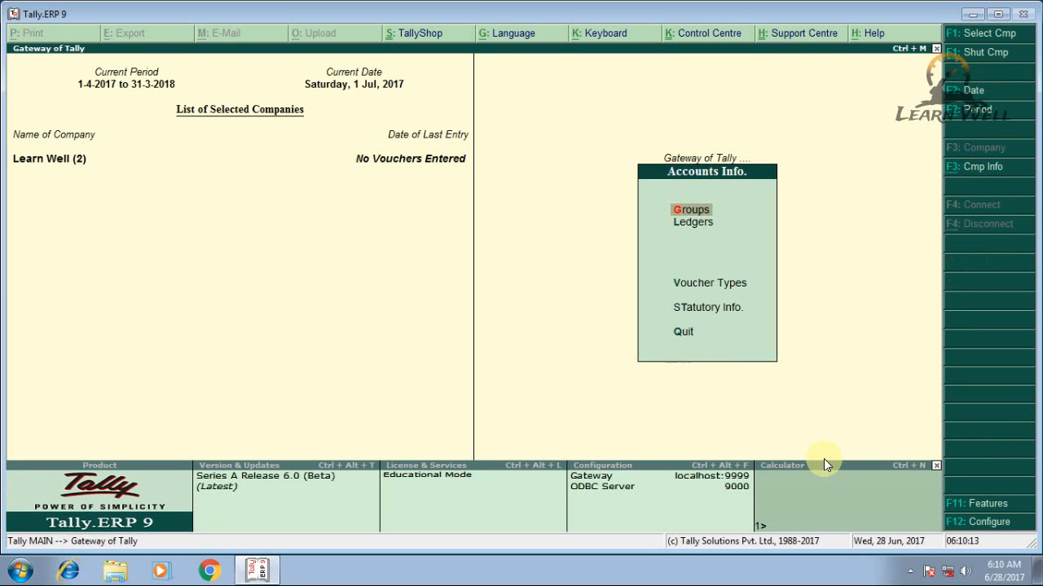
key("Down")
key("Down")
key("Down")
key("Up")
key("Return")
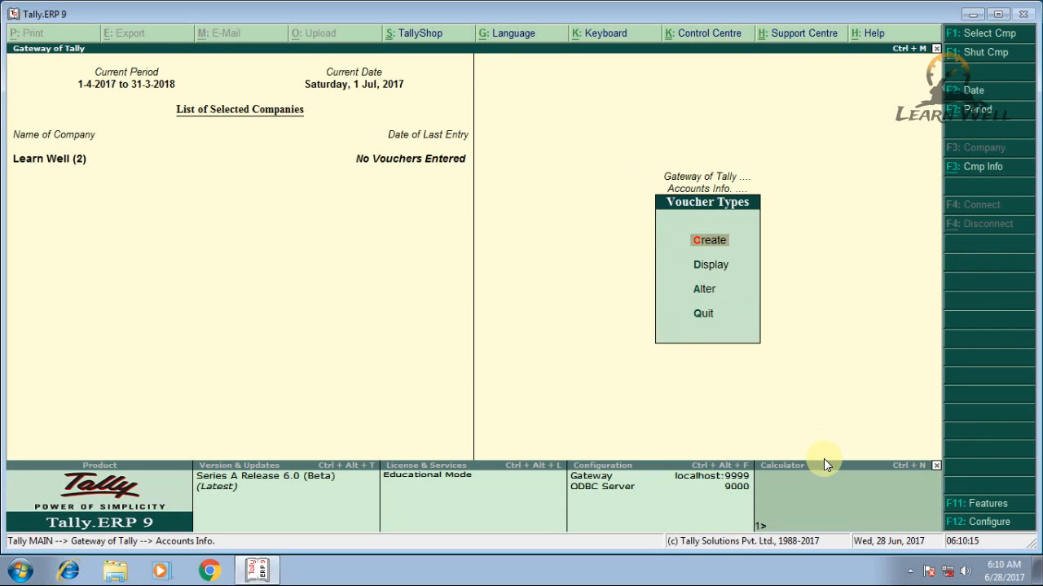
key("Down")
key("Down")
key("Up")
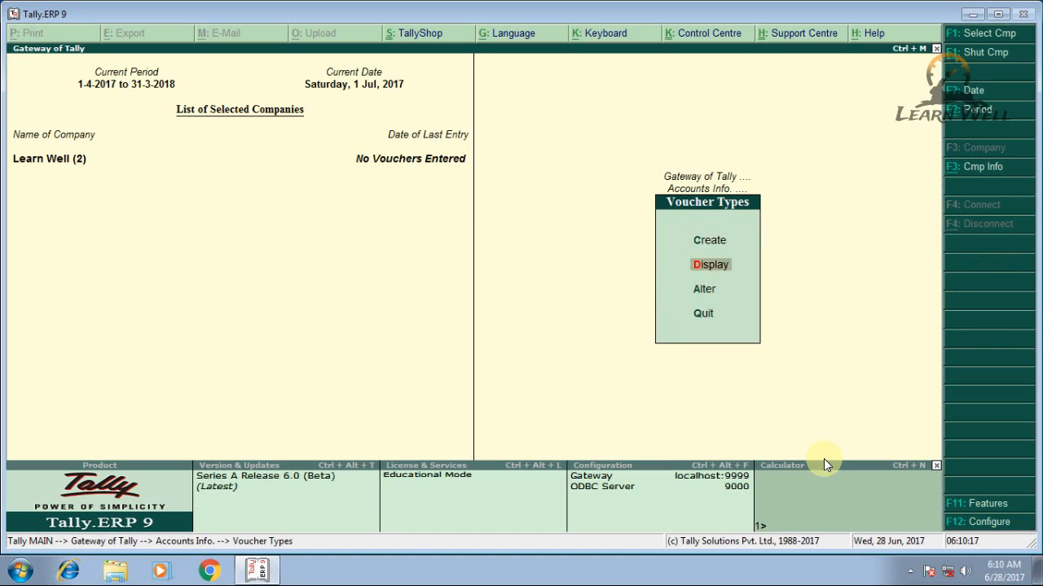
key("Down")
key("Down")
key("Down")
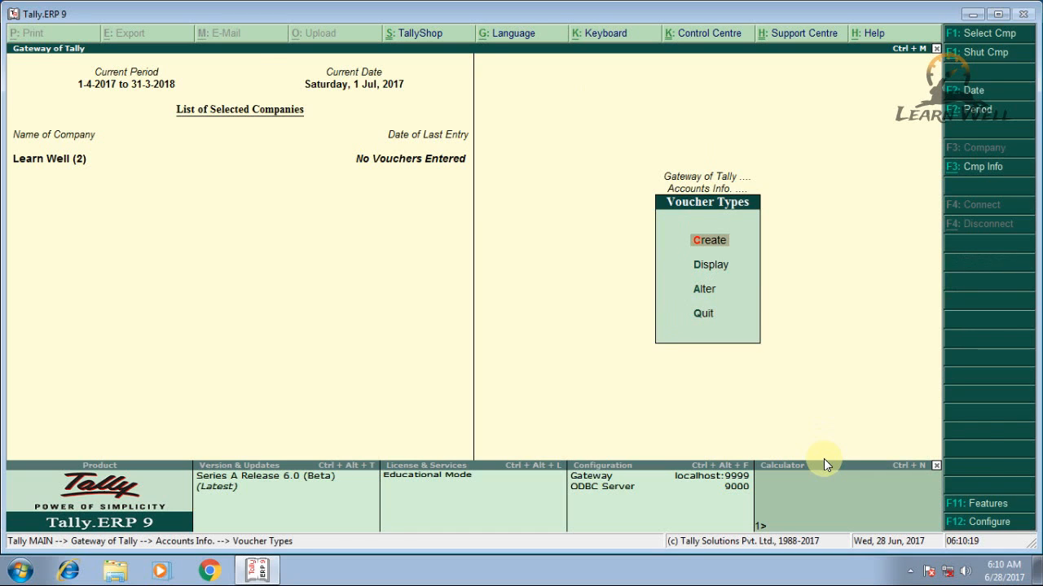
key("Return")
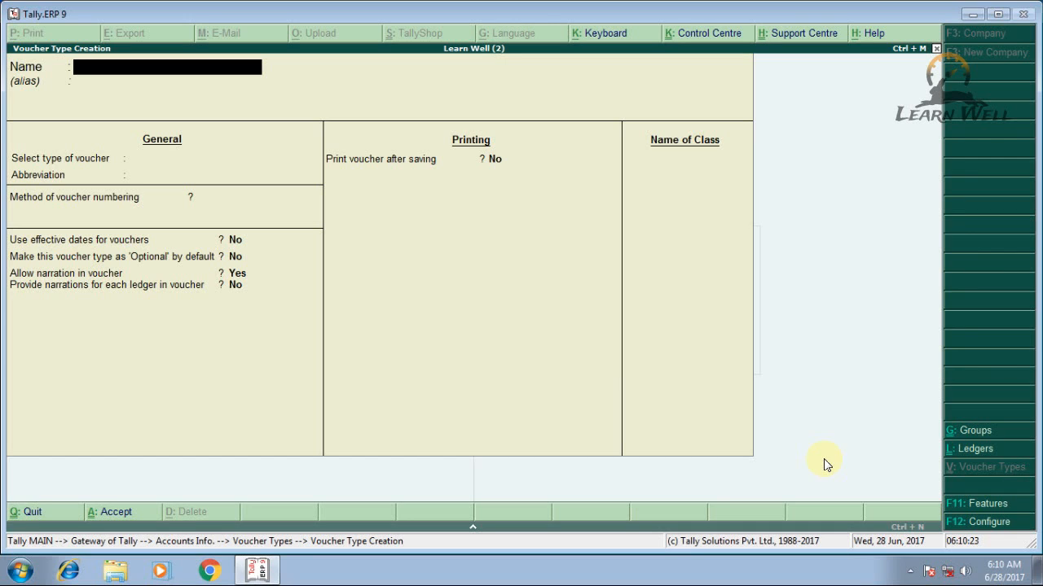
Name the new voucher type PURCHASE IGST, without an alias.
type("IGSY")
key("BackSpace")
type("T PURCA")
key("BackSpace")
key("BackSpace")
key("BackSpace")
key("BackSpace")
key("BackSpace")
key("BackSpace")
key("BackSpace")
key("BackSpace")
key("BackSpace")
type("PURCHAS")
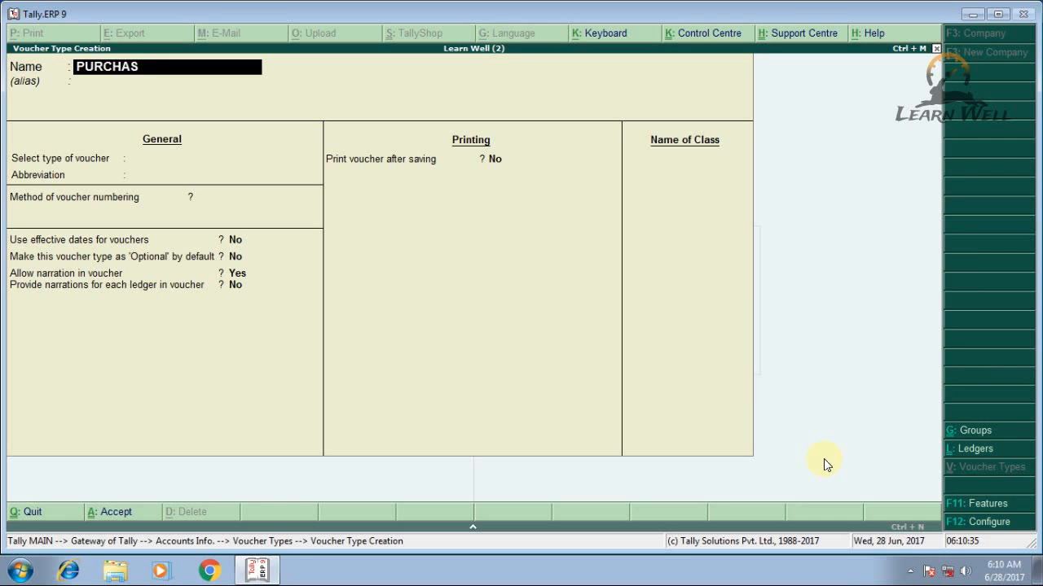
type("E IGSTY")
key("BackSpace")
key("Return")
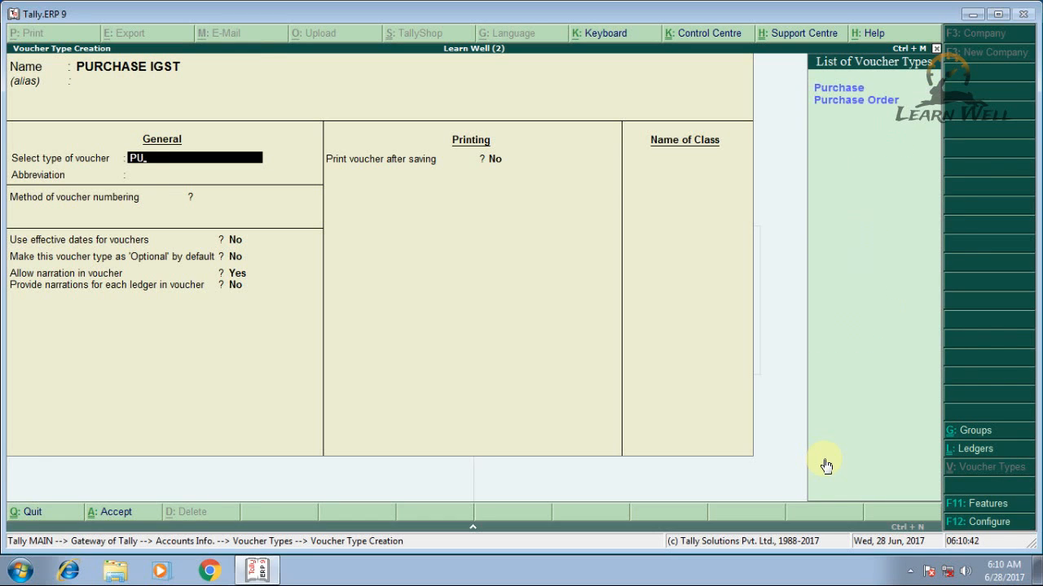
Set the voucher type to Purchase with abbreviation Purc and Automatic voucher numbering.
key("Down")
key("Up")
key("Return")
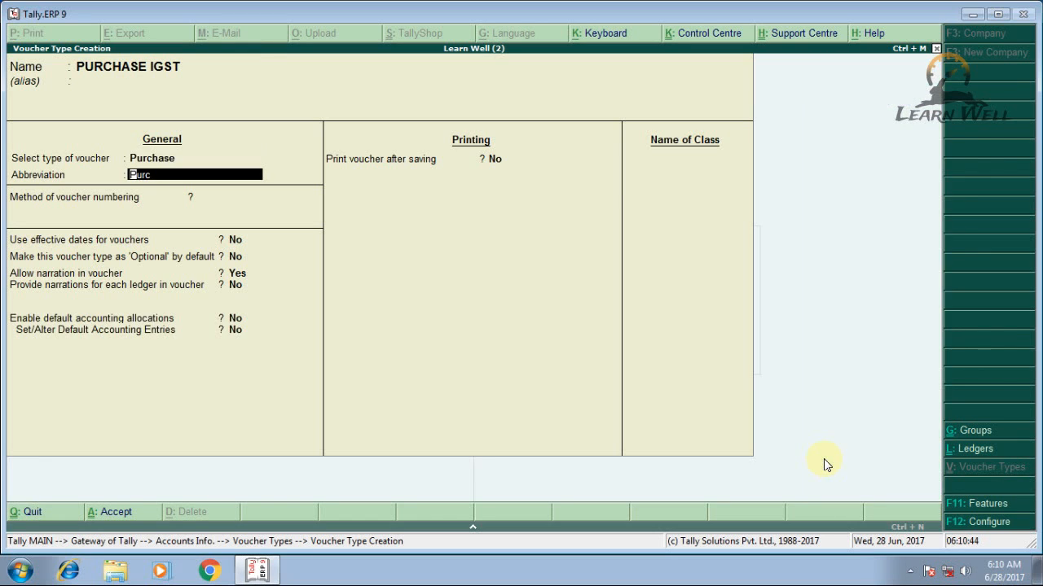
key("Return")
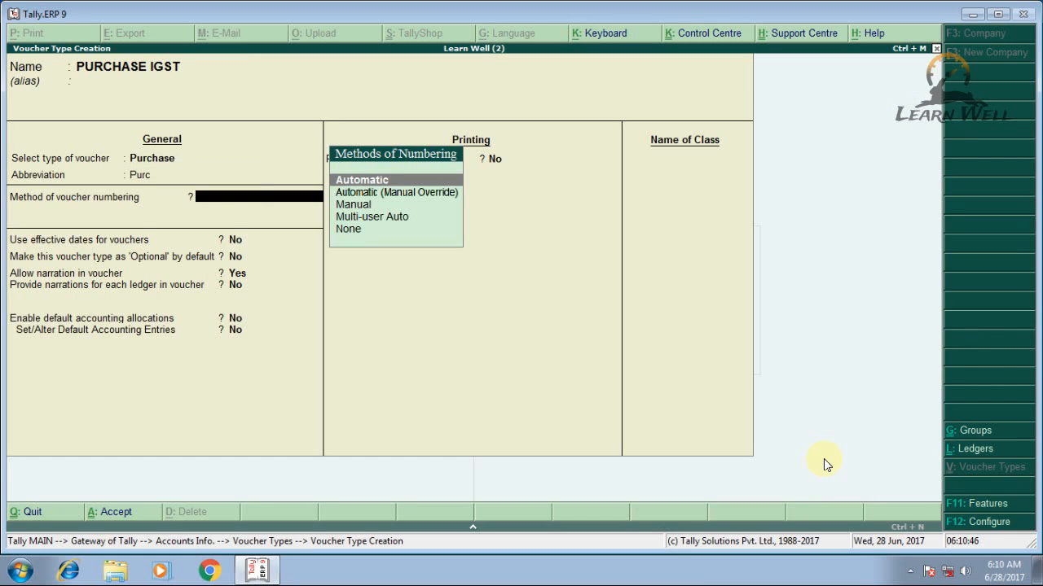
key("Return")
key("BackSpace")
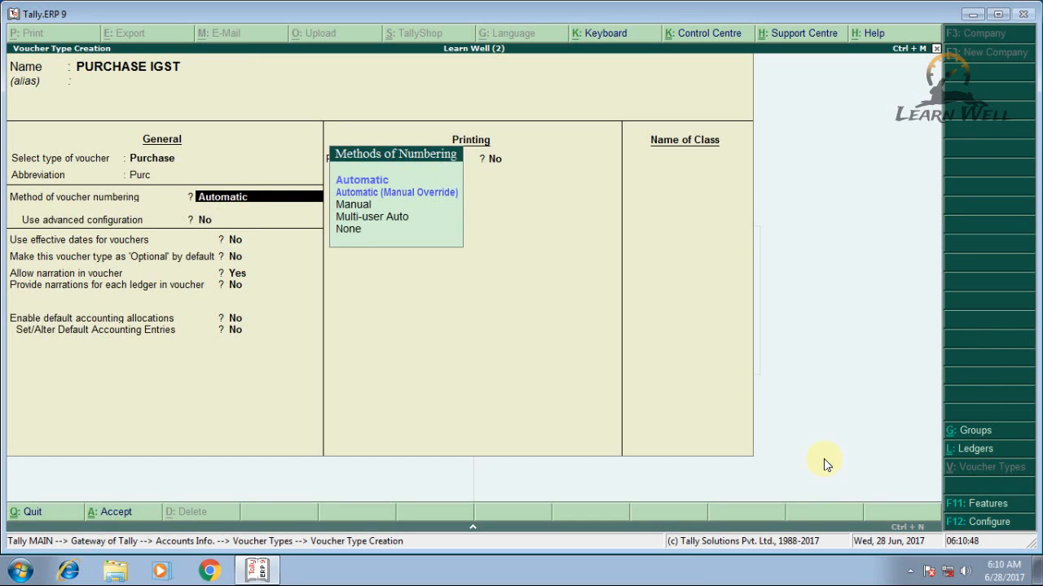
key("Return")
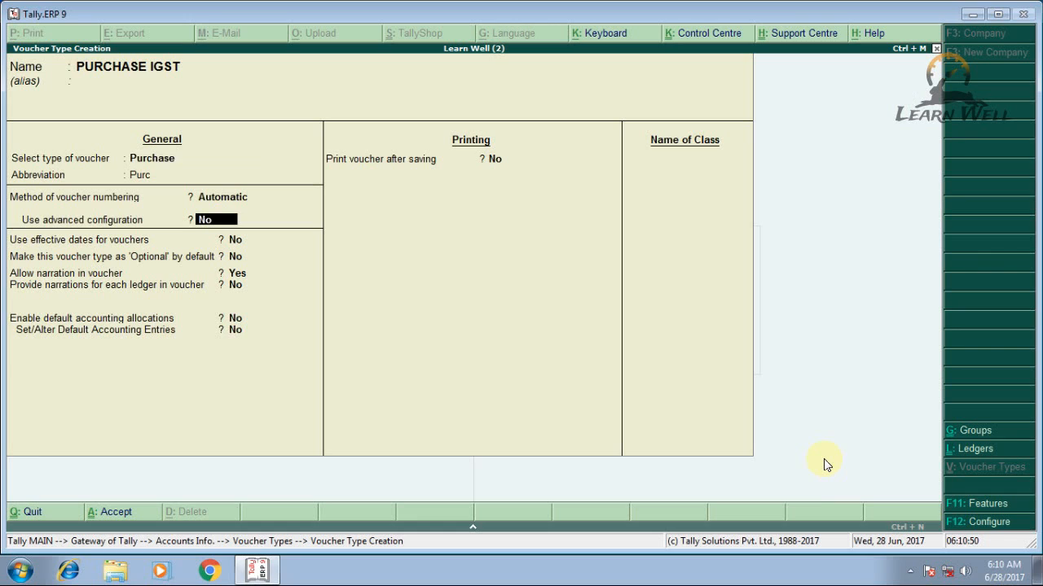
Keep the default general and printing options for PURCHASE IGST, leave the class name blank, and save the voucher type.
key("Return")
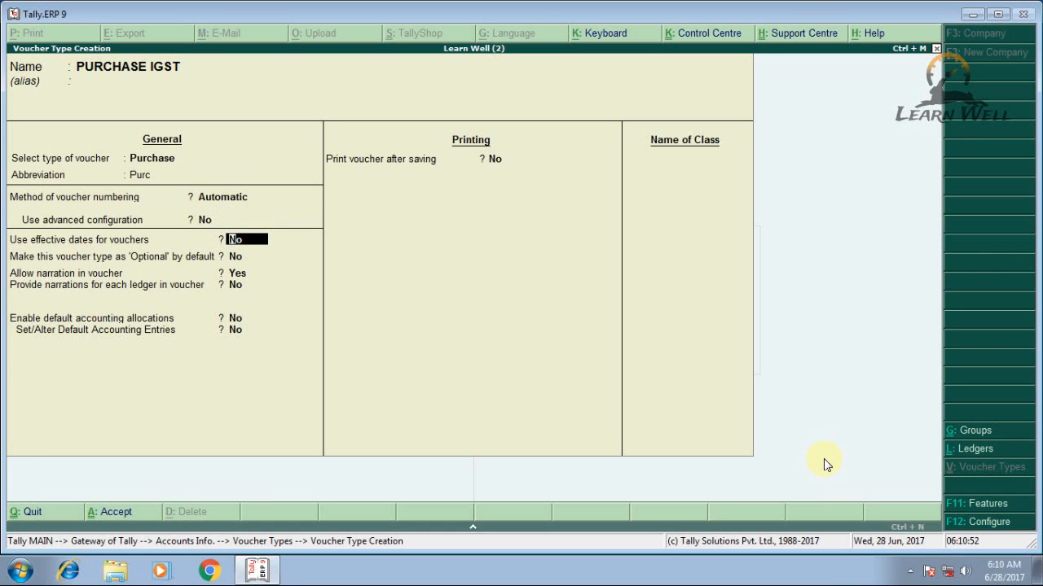
key("Return")
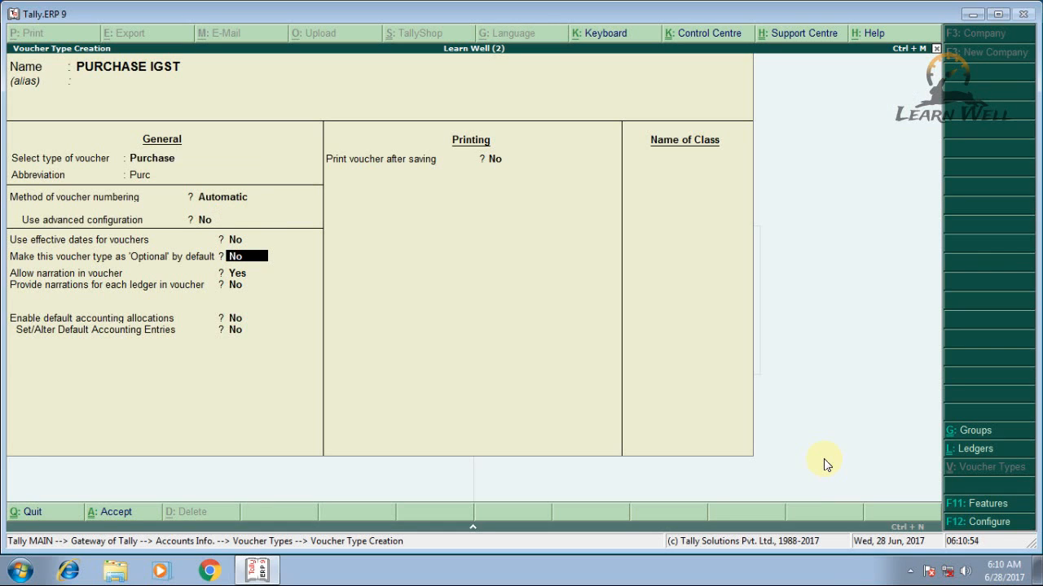
key("Return")
key("Return")
key("Return")
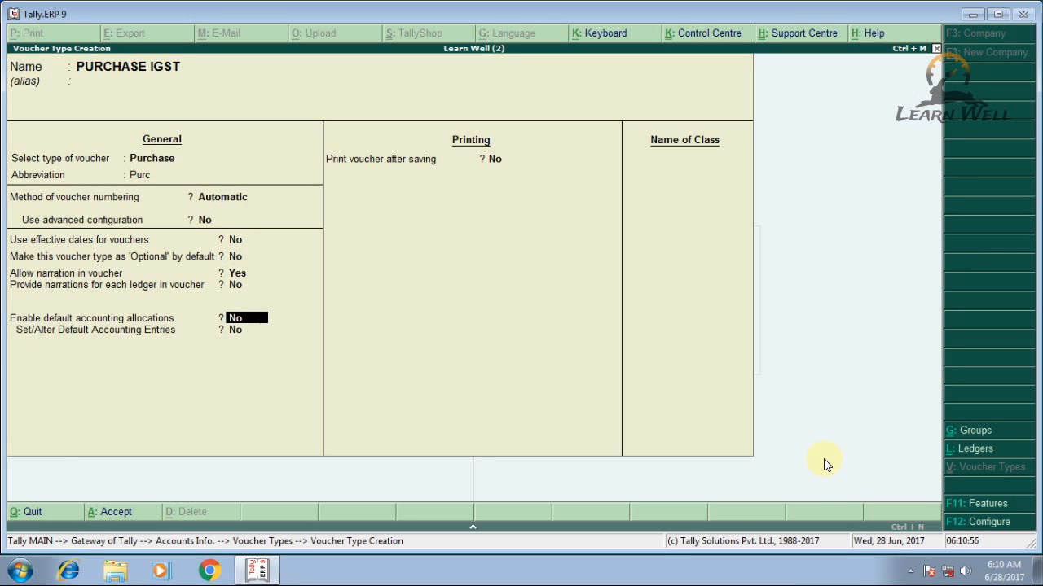
key("Return")
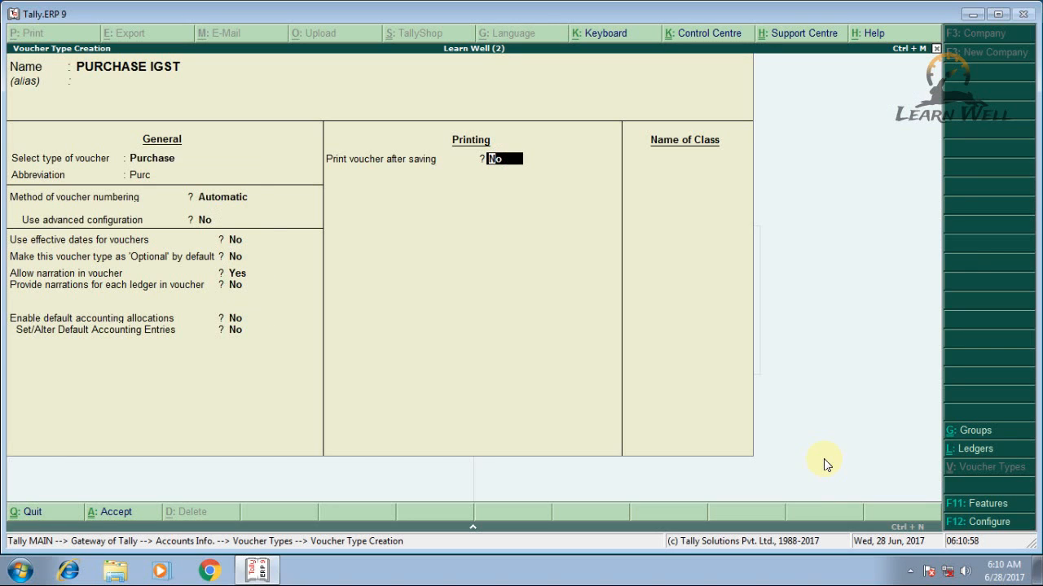
key("Return")
key("Return")
key("Return")
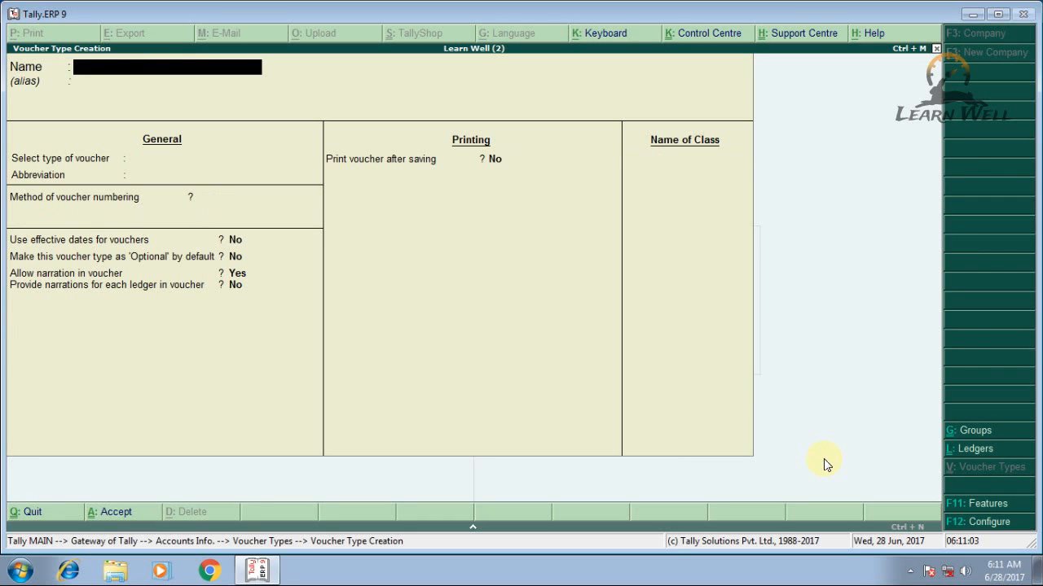
key("Page_Up")
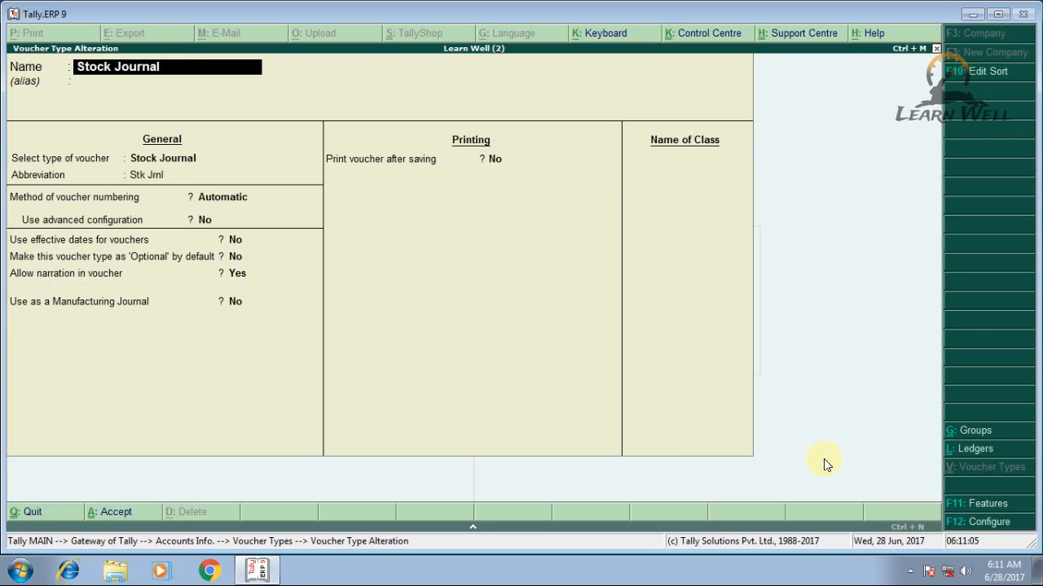
key("Escape")
key("Escape")
key("Return")
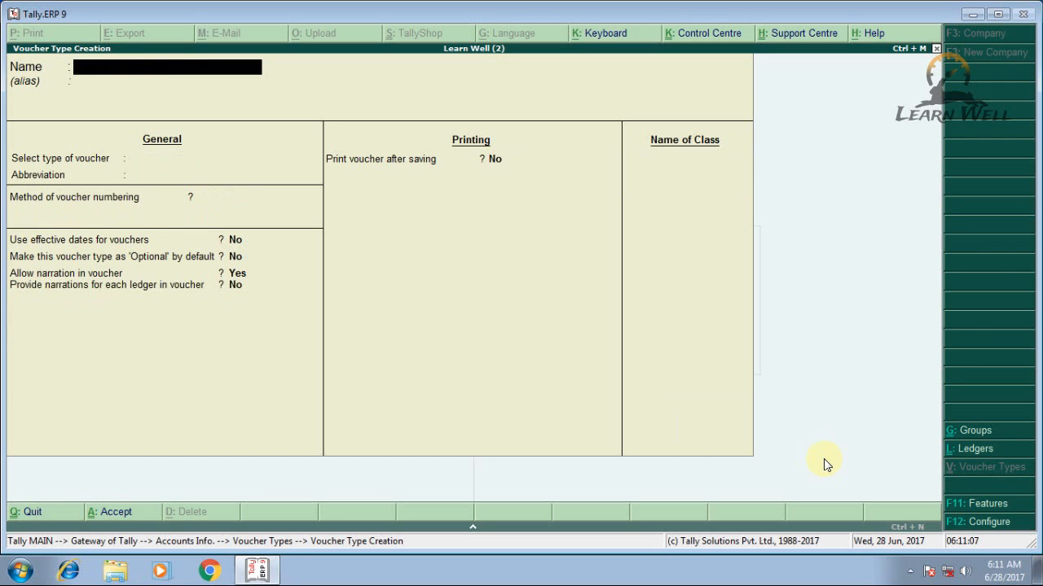
key("Escape")
key("Return")
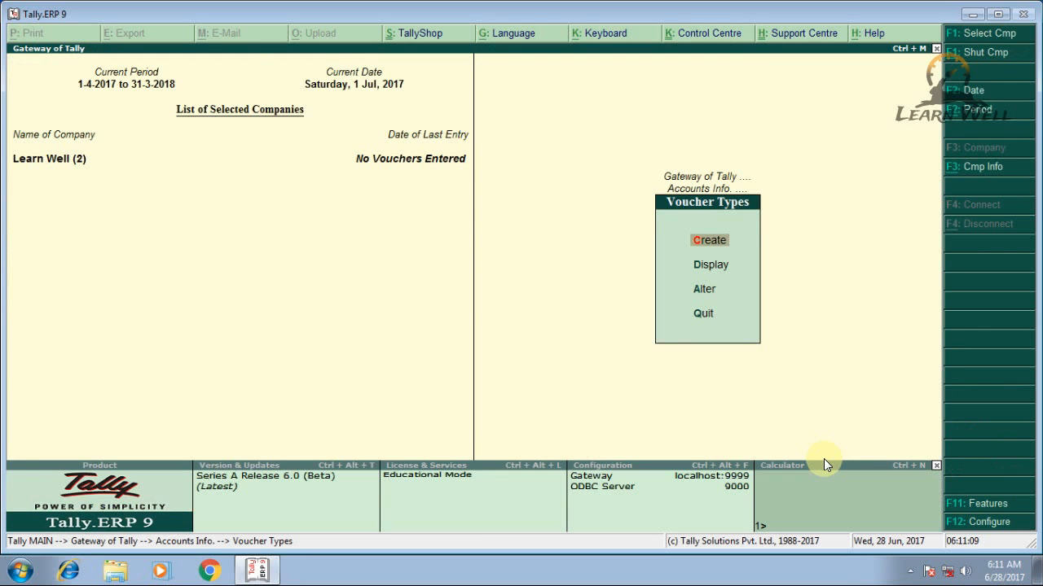
Open the PURCHASE IGST voucher type for alteration.
key("Down")
key("Down")
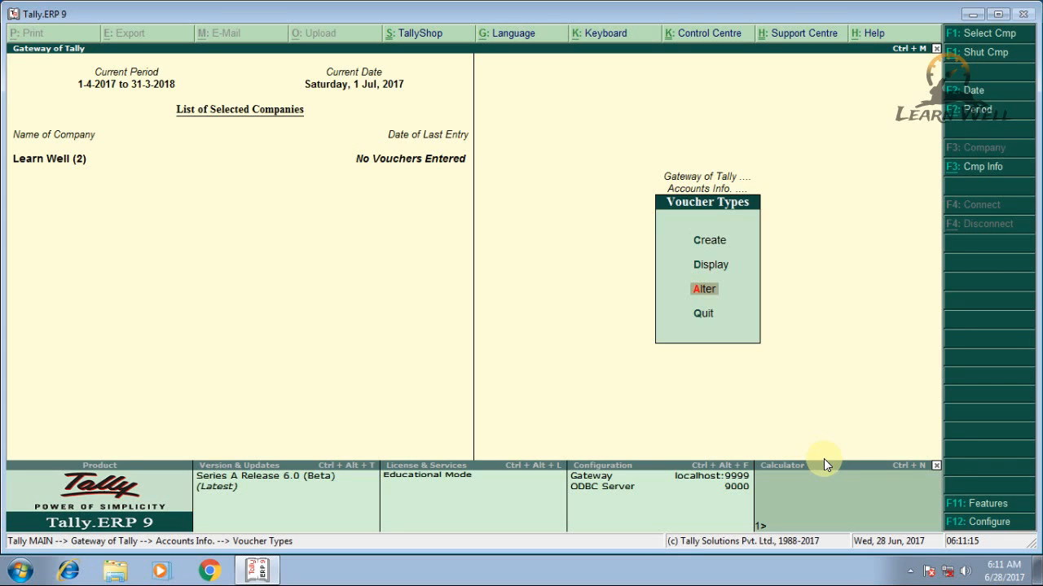
key("Return")
type("PUR")
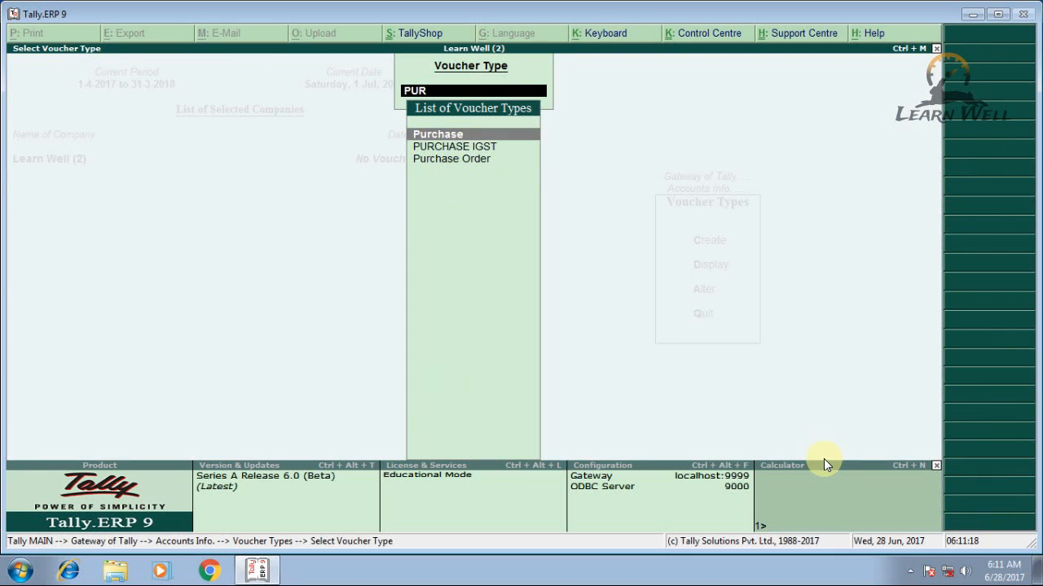
key("Down")
key("Return")
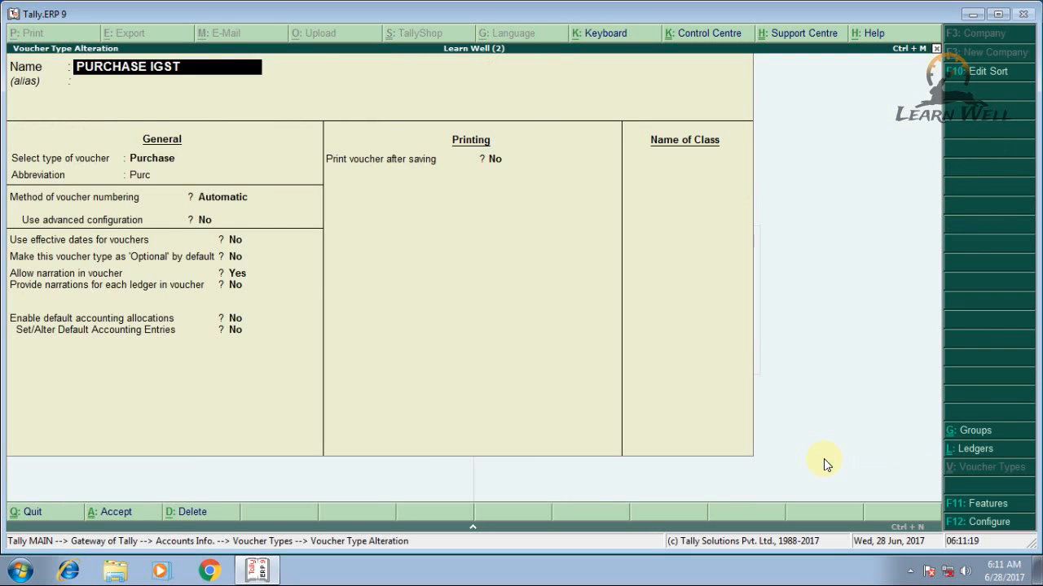
Add a class named IGST to the PURCHASE IGST voucher type, keeping its other settings.
key("Return")
key("Return")
key("Return")
key("Return")
key("Return")
key("Return")
key("Return")
key("Return")
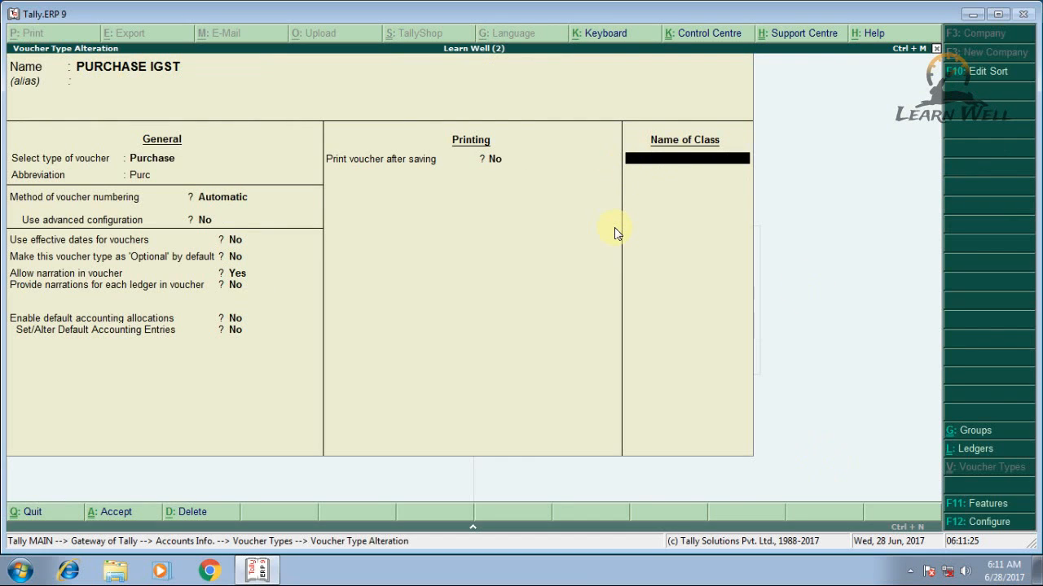
type("IGST")
key("Return")
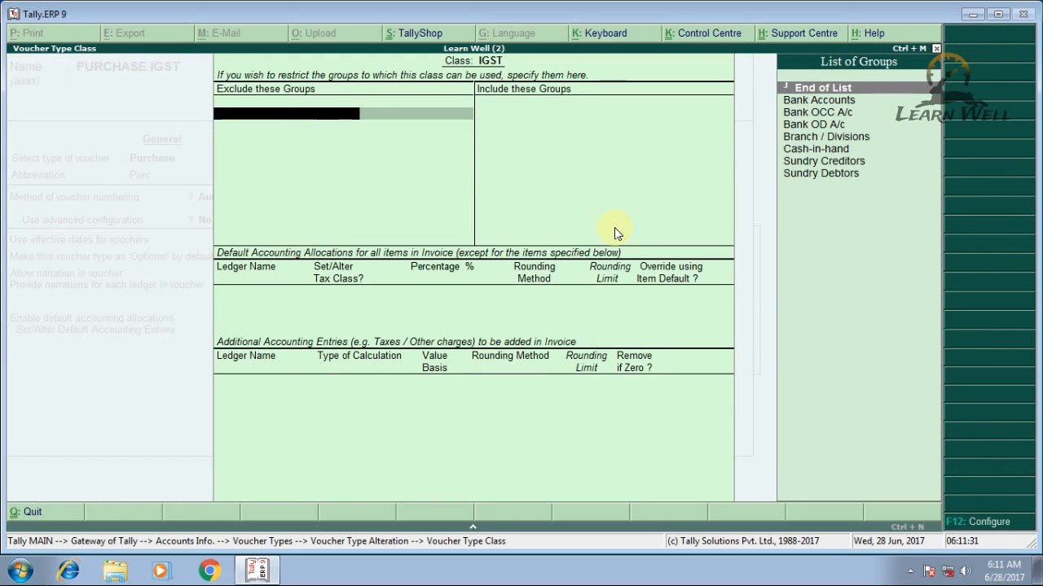
Leave the class's excluded and included groups empty and choose Purchase (IGST) as the default accounting allocation ledger.
key("Down")
key("Down")
key("Down")
key("Down")
key("Down")
key("Down")
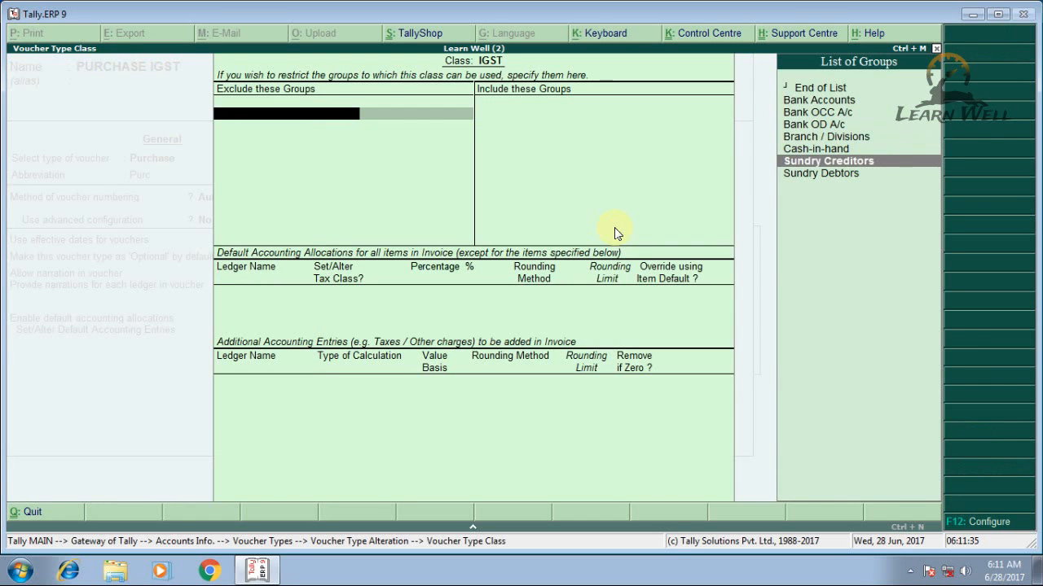
key("Up")
key("Up")
key("Up")
key("Up")
key("Up")
key("Up")
key("Return")
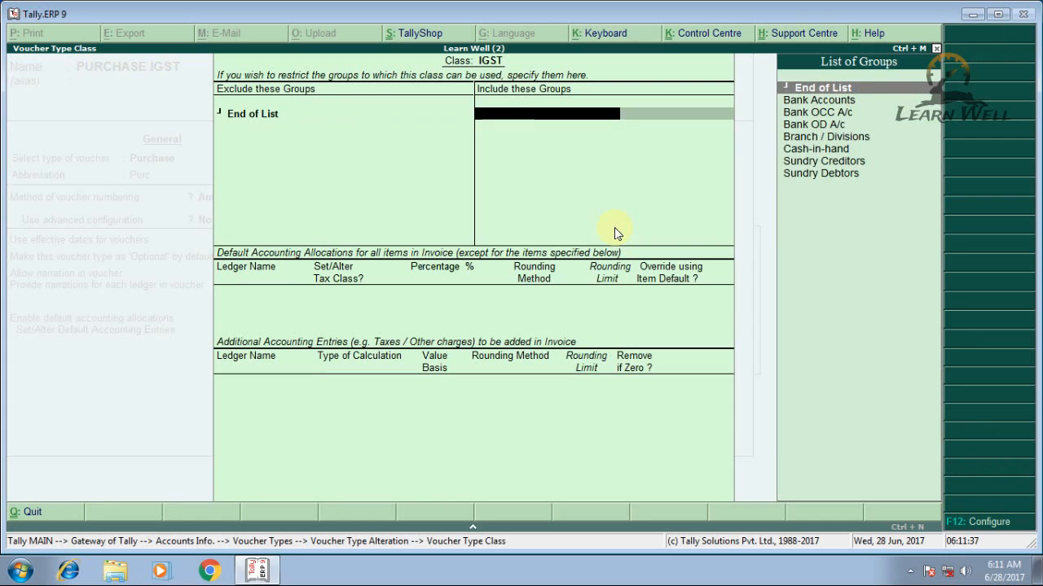
key("Return")
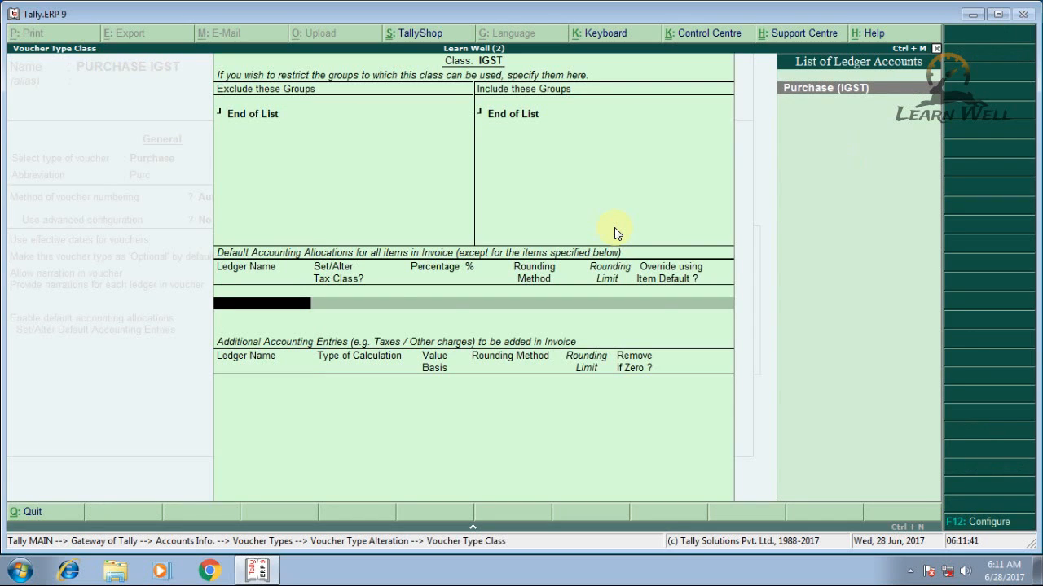
key("Return")
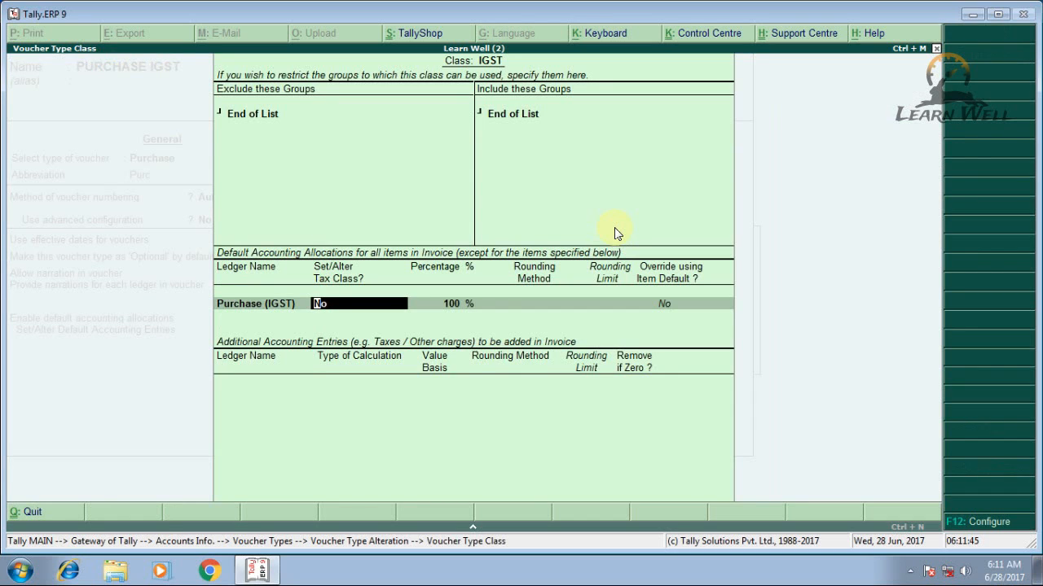
type("y")
key("Return")
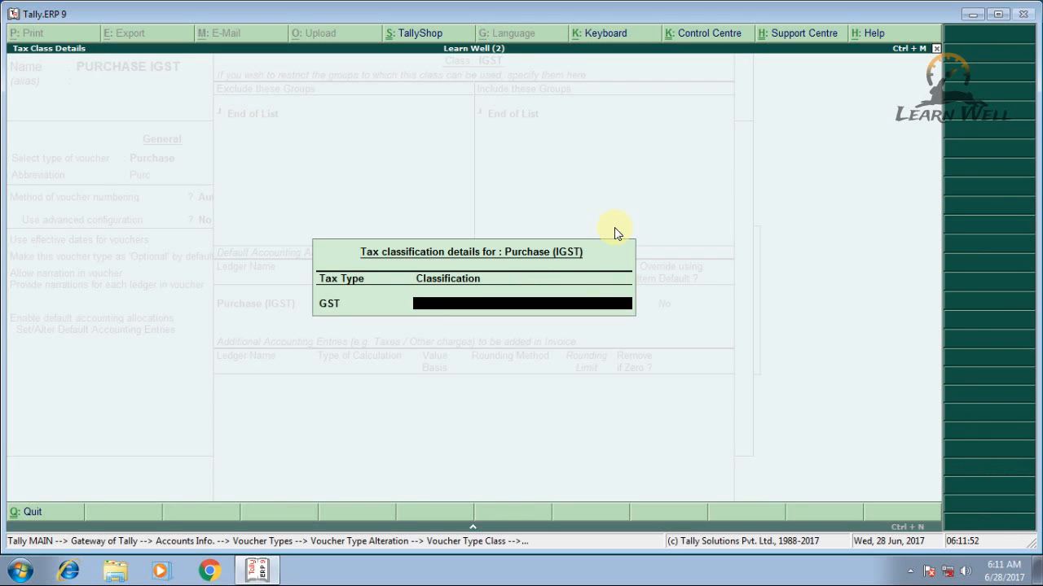
key("Escape")
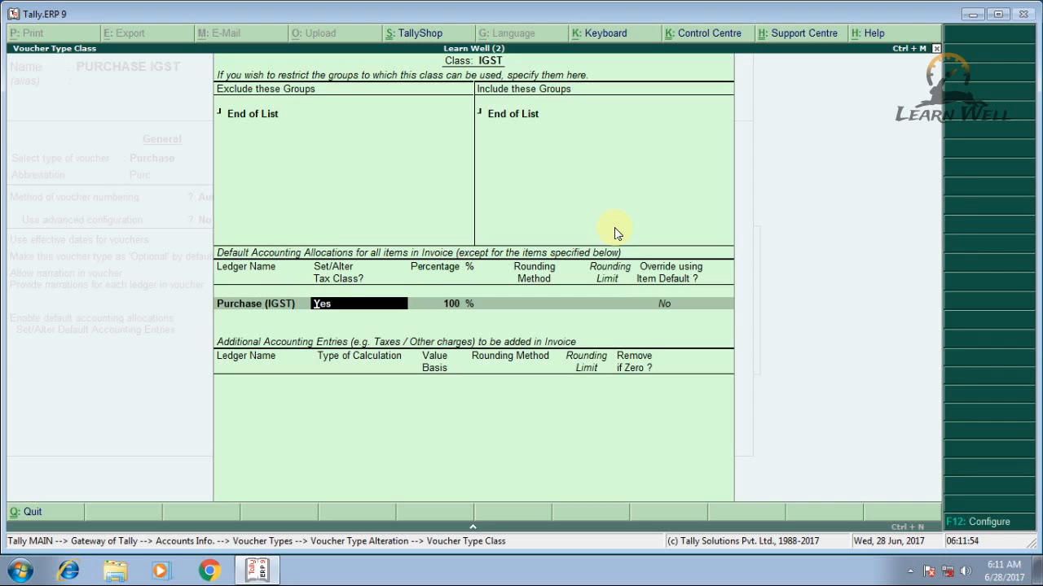
key("Return")
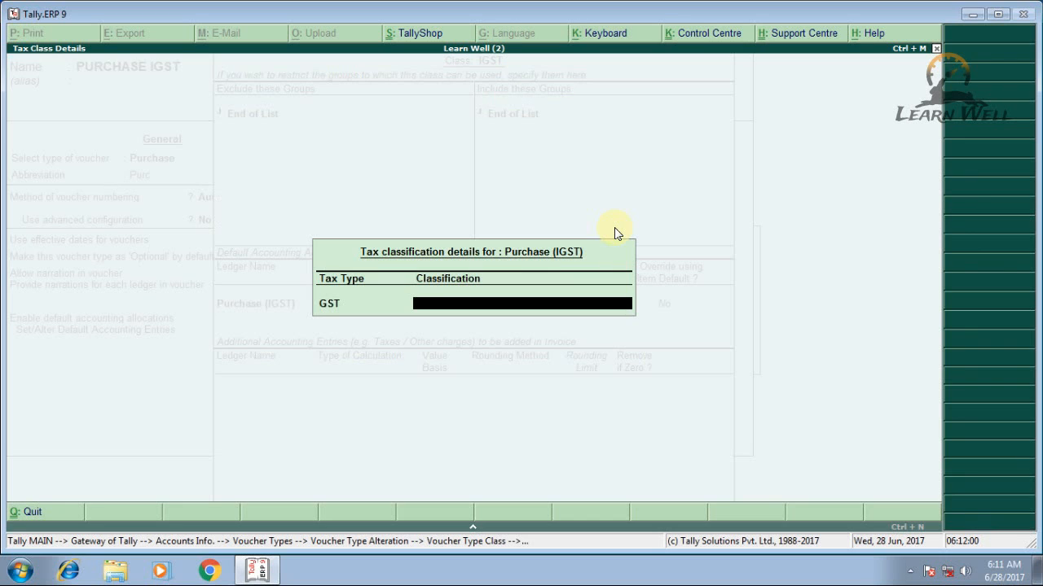
key("Return")
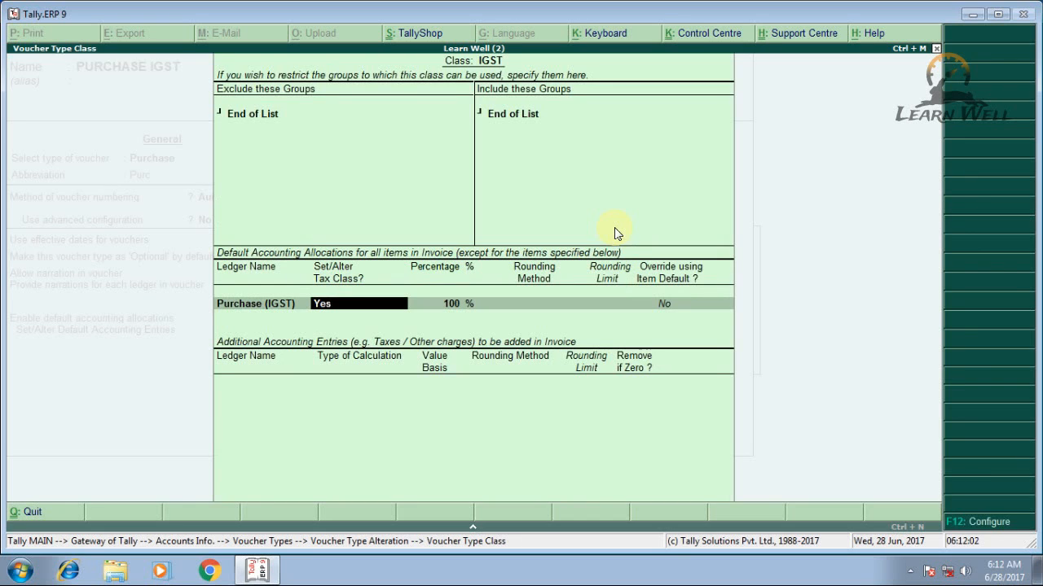
Set Set/Alter Tax Class to No for Purchase (IGST), keeping 100% and No for overriding with the item default.
type("n")
key("Return")
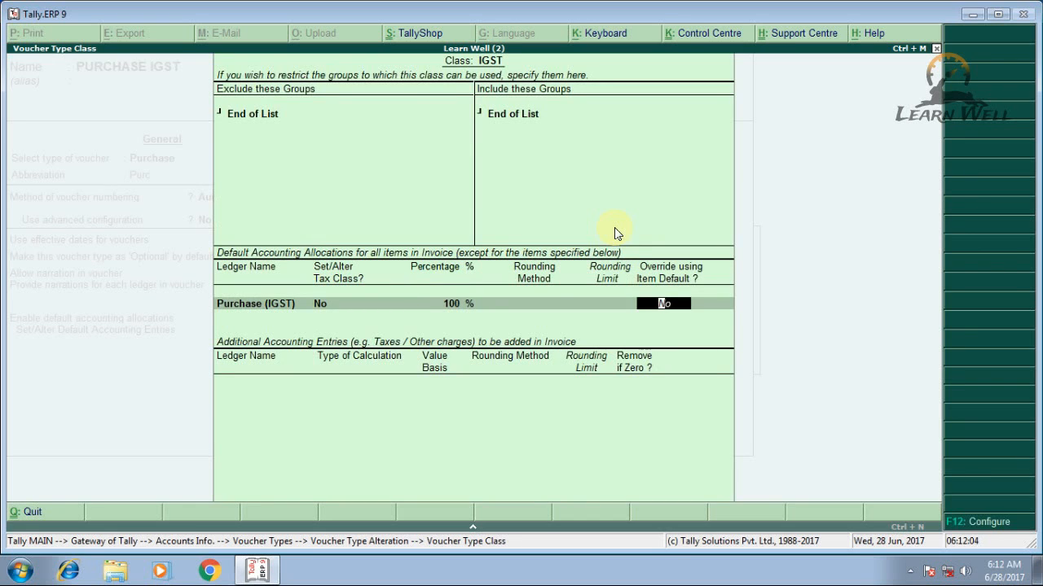
key("Return")
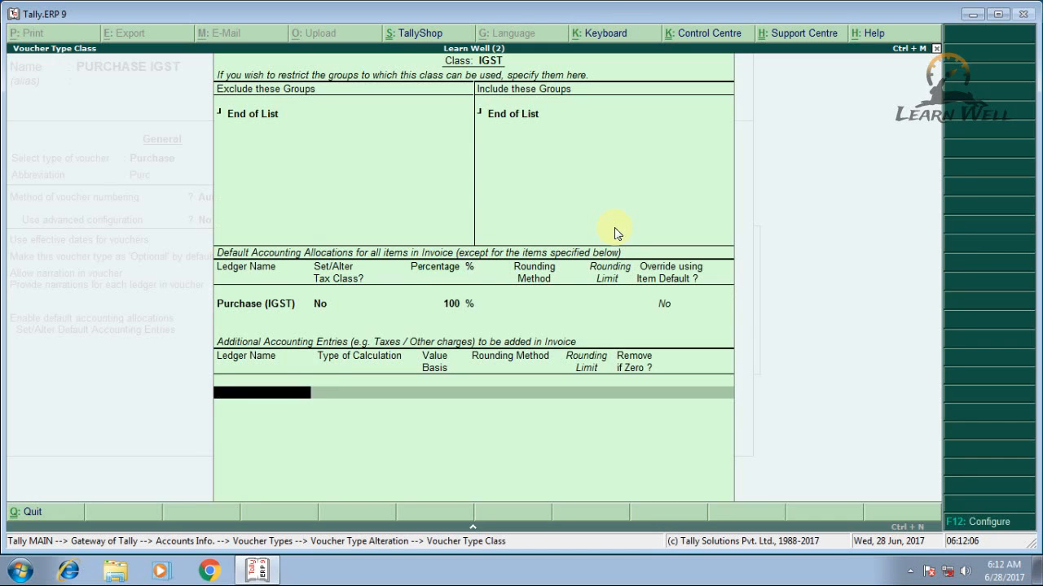
Add IGST as the class's additional accounting entry with Remove if Zero set to Yes, and save the PURCHASE IGST voucher type.
type("I")
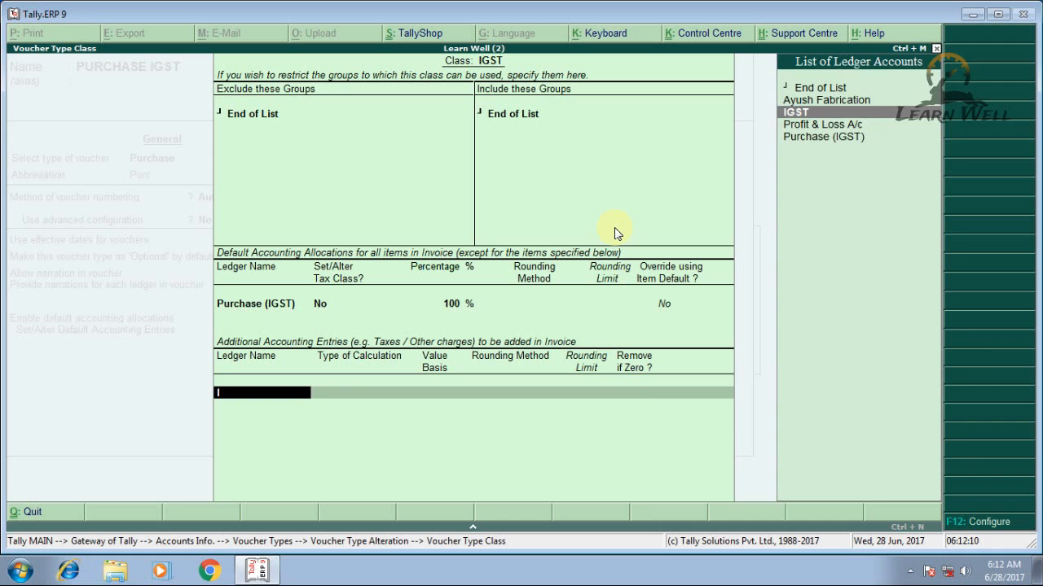
key("Return")
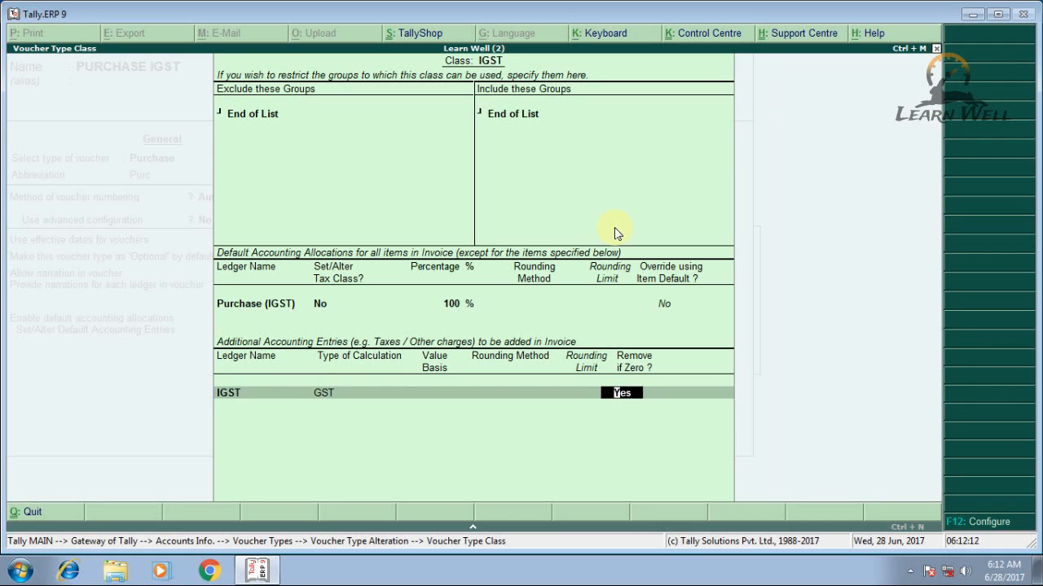
key("Return")
key("Return")
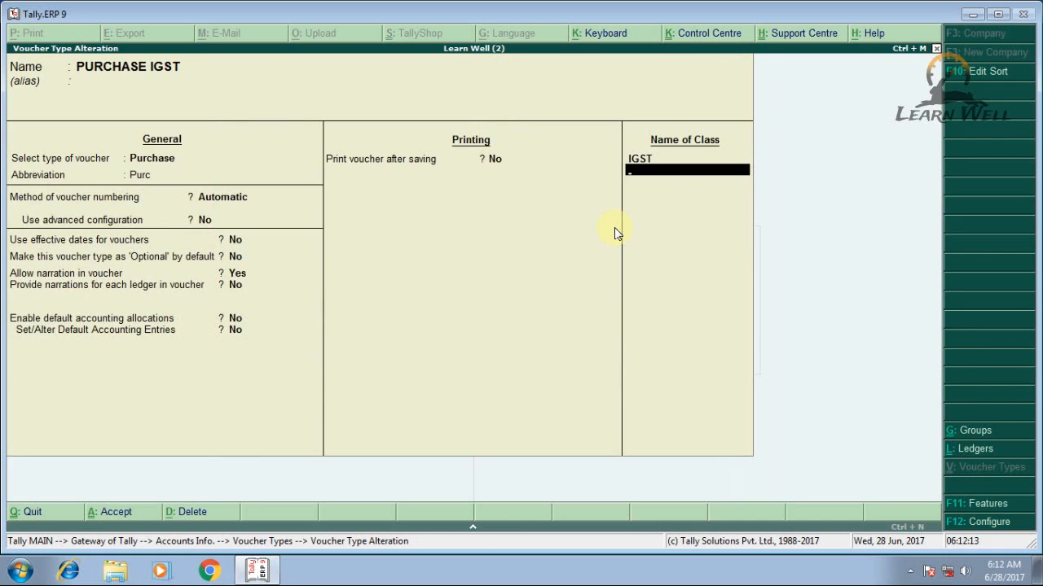
key("Return")
key("Return")
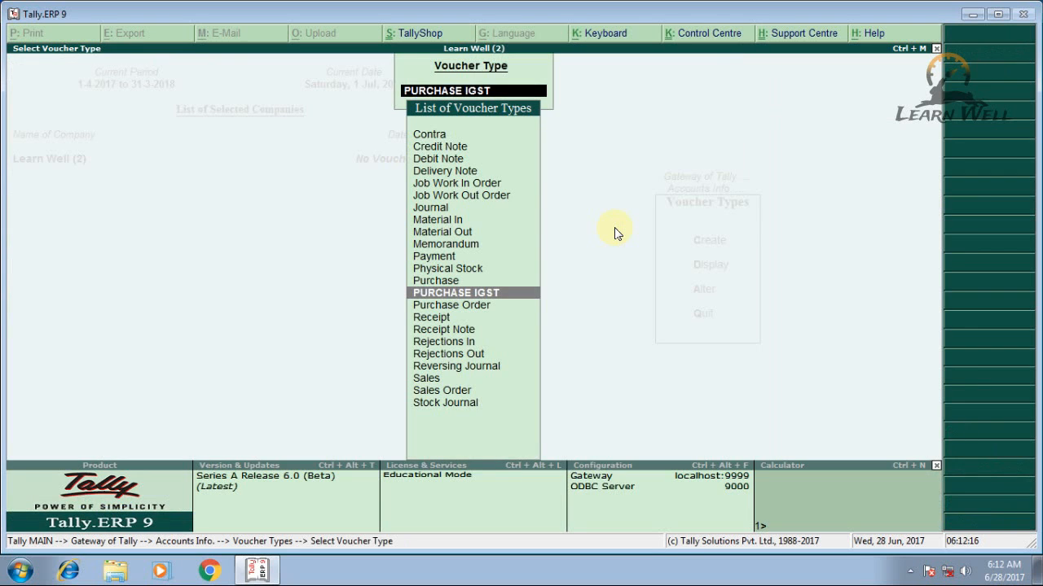
Start a purchase voucher of type PURCHASE IGST with the voucher class Not Applicable.
key("Escape")
key("Escape")
key("Escape")
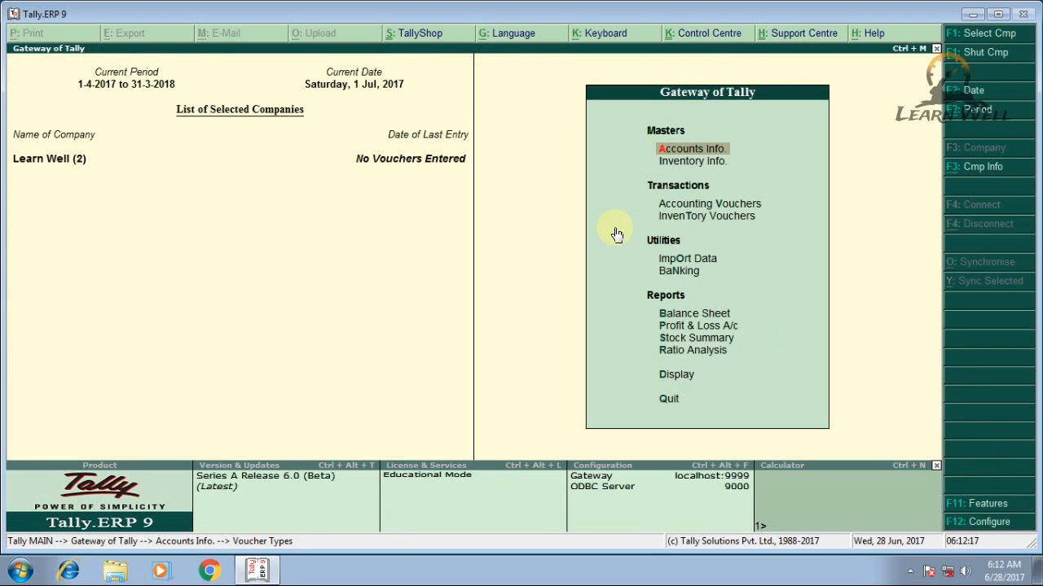
key("v")
key("F9")
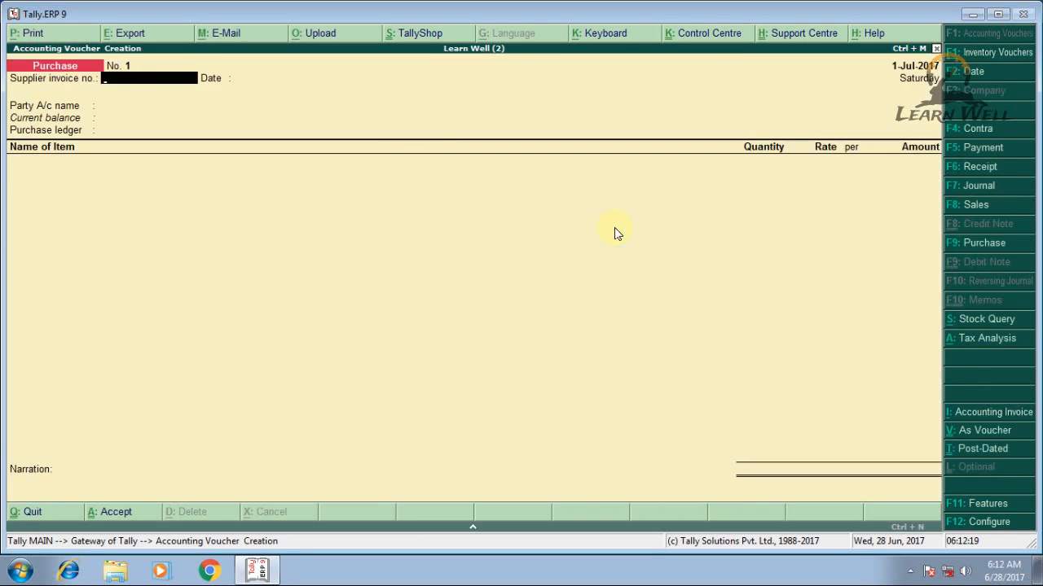
left_click(965, 246)
key("Down")
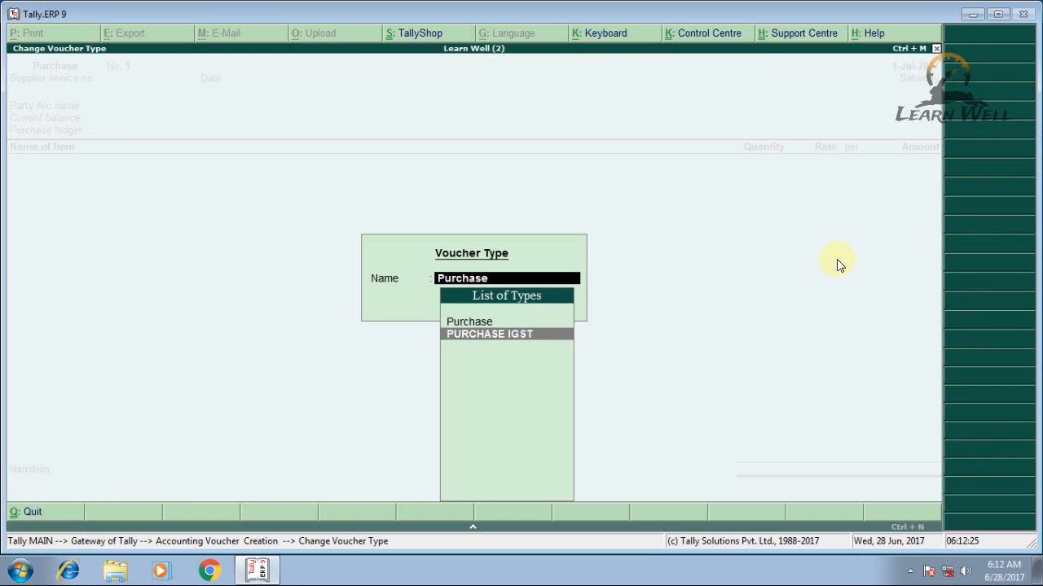
key("Return")
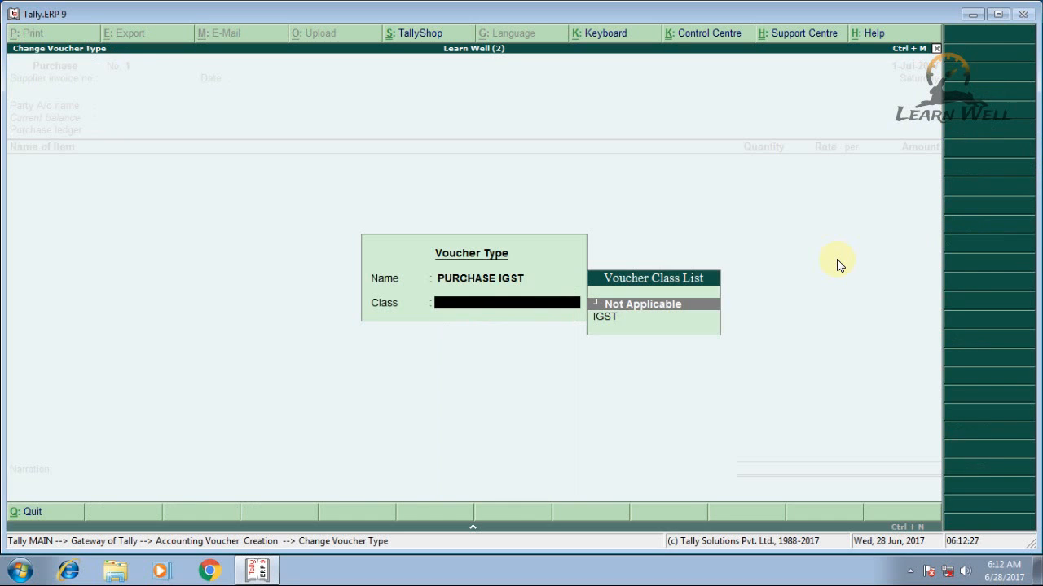
key("Return")
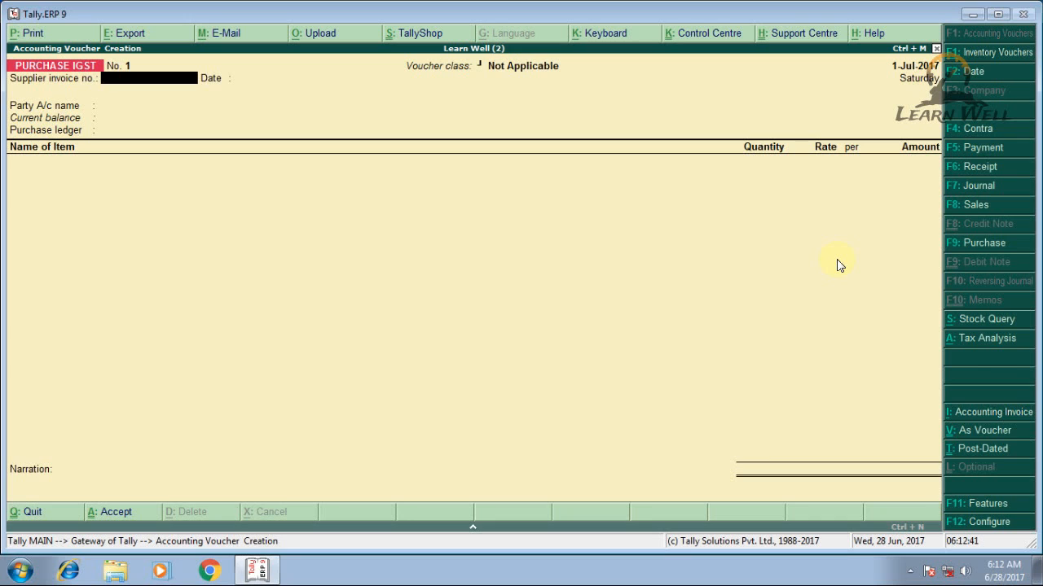
Enter supplier invoice number 454, party Ayush Fabrication with its default supplier details, and purchase ledger Purchase (IGST).
type("454")
key("Return")
key("Return")
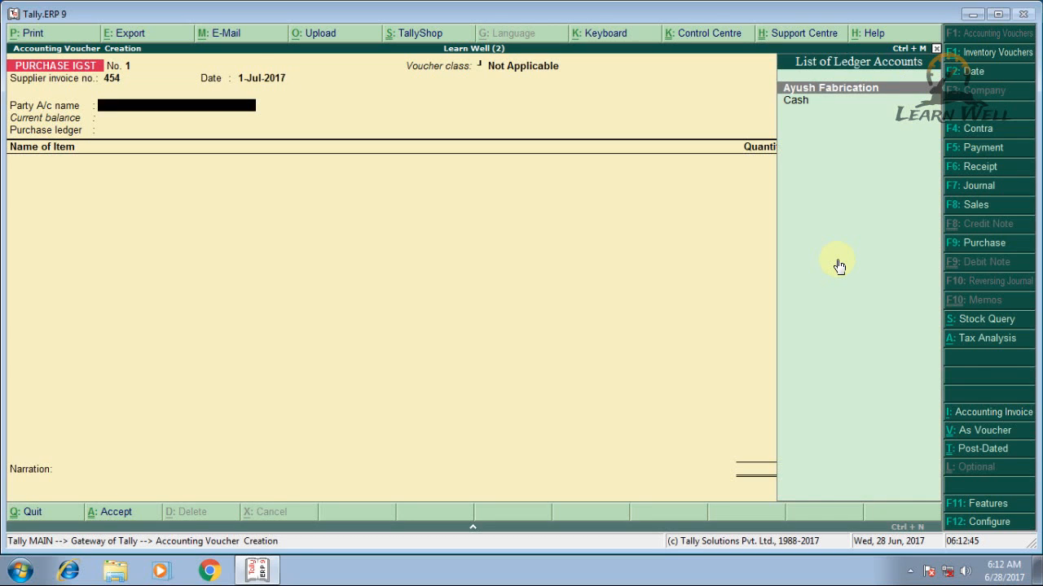
key("Return")
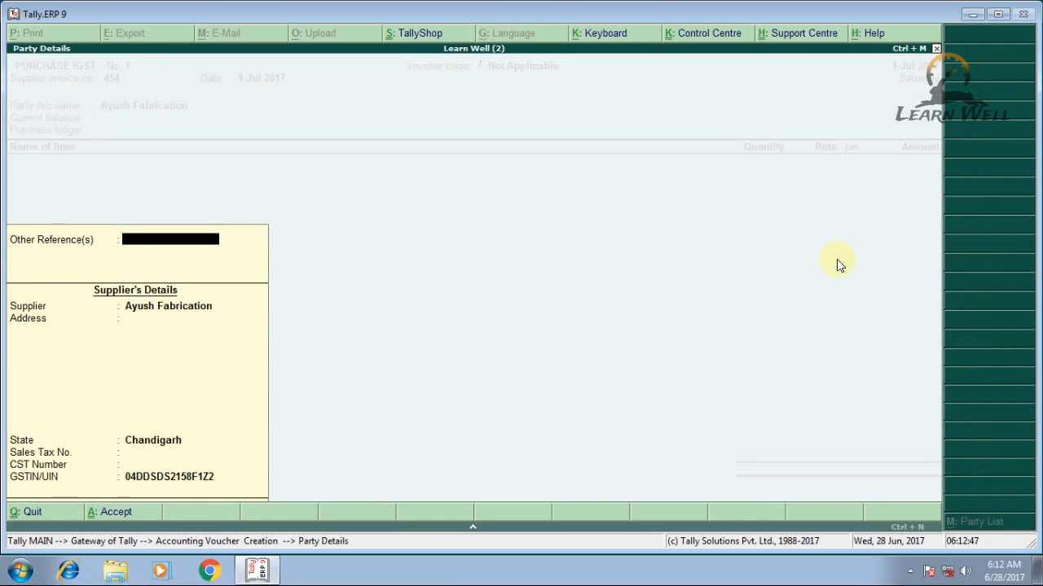
key("Return")
key("Return")
key("Return")
key("Return")
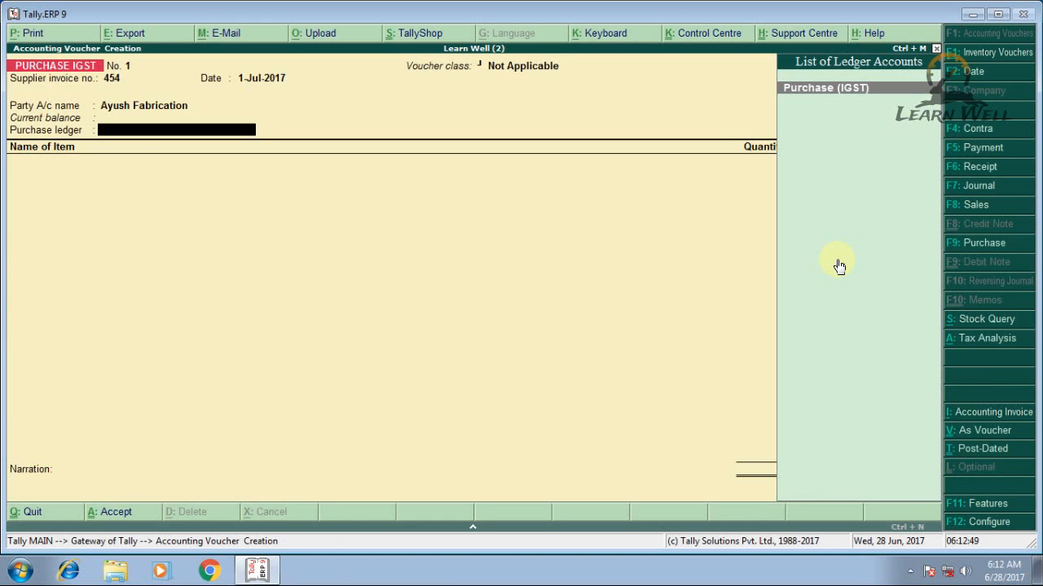
key("Return")
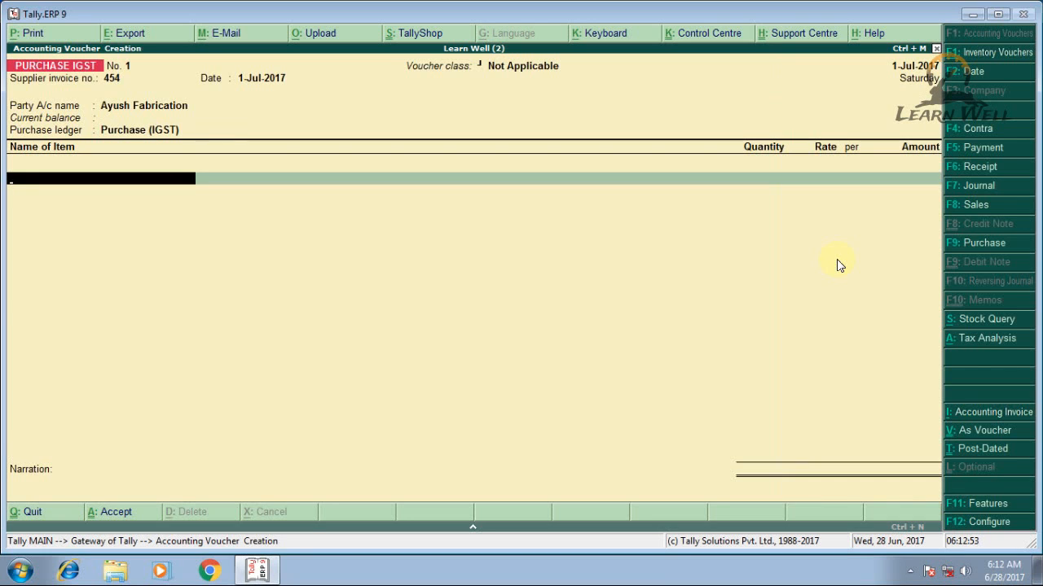
Add the stock item IRON to the purchase voucher with a quantity of 40 KG.
key("space")
key("Down")
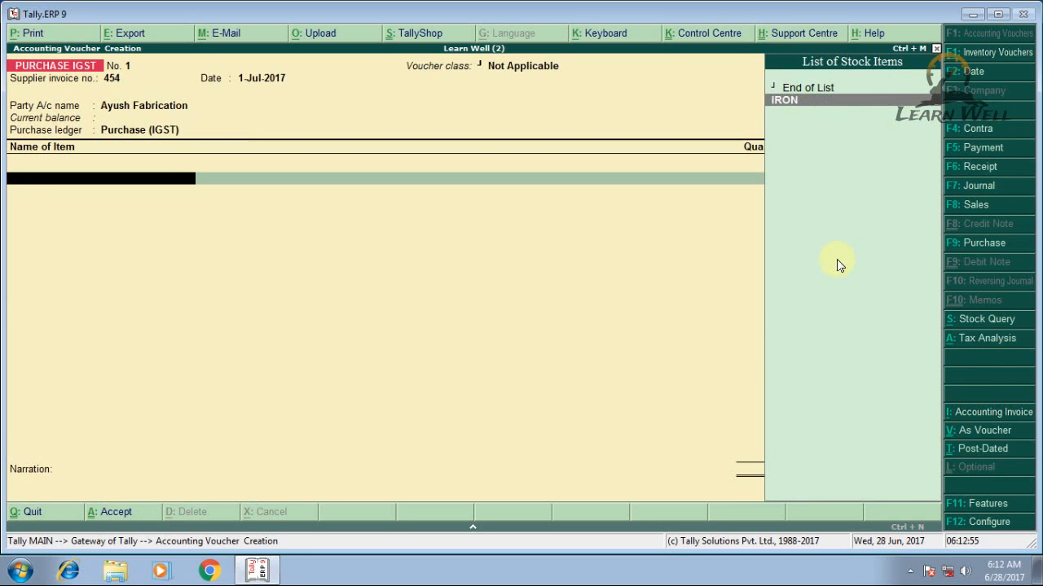
key("Return")
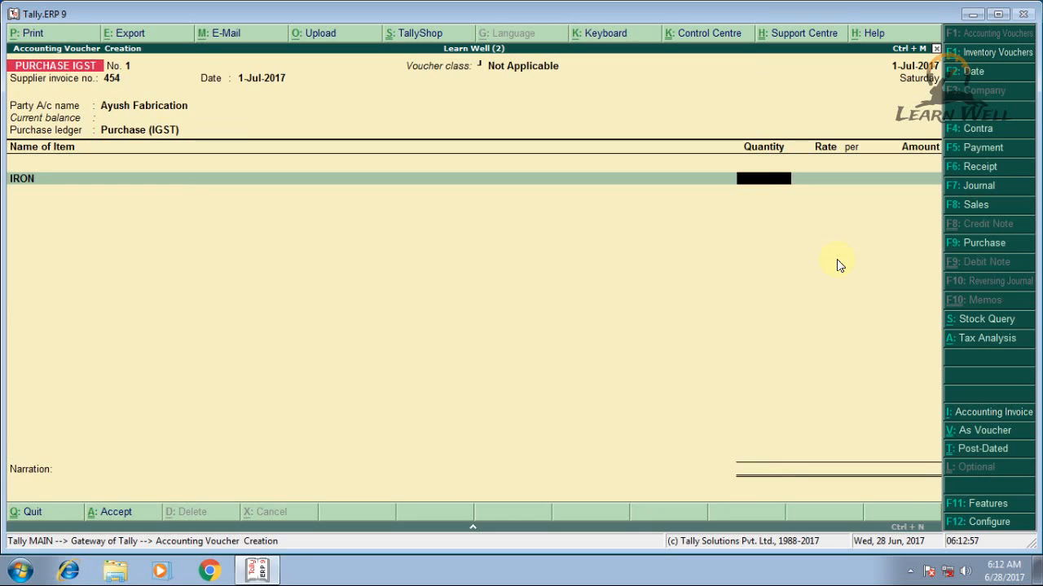
type("40")
key("Return")
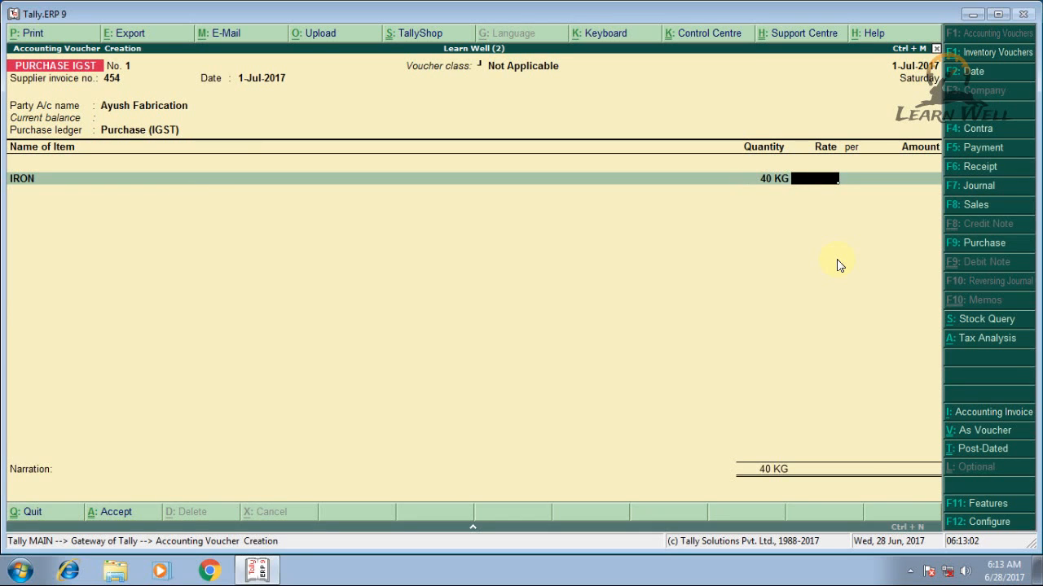
type("520")
key("Return")
key("BackSpace")
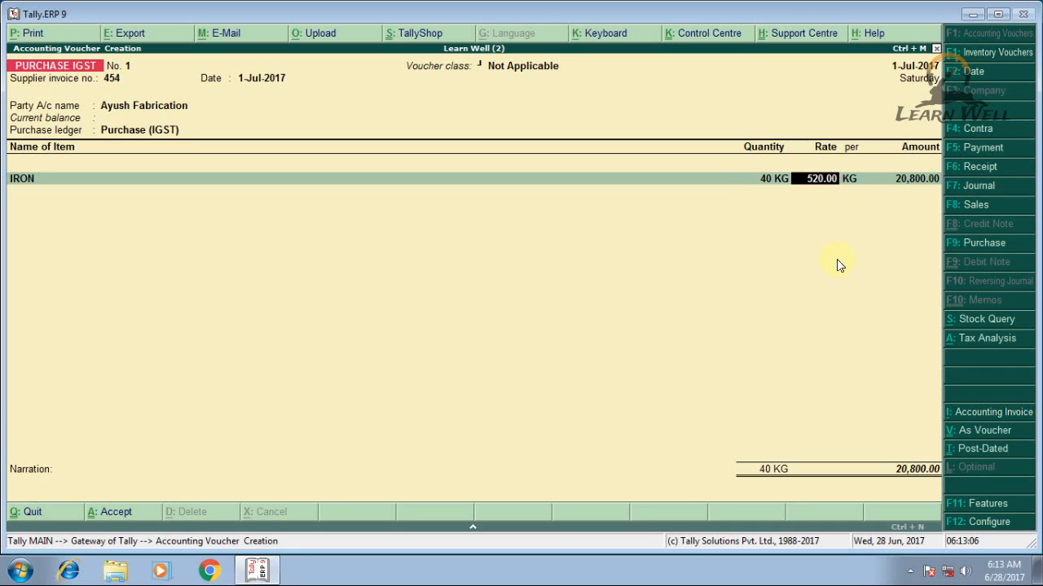
type("20")
key("Return")
key("BackSpace")
Set the IRON rate to 200 per KG and finish the item list.
type("200")
key("Return")
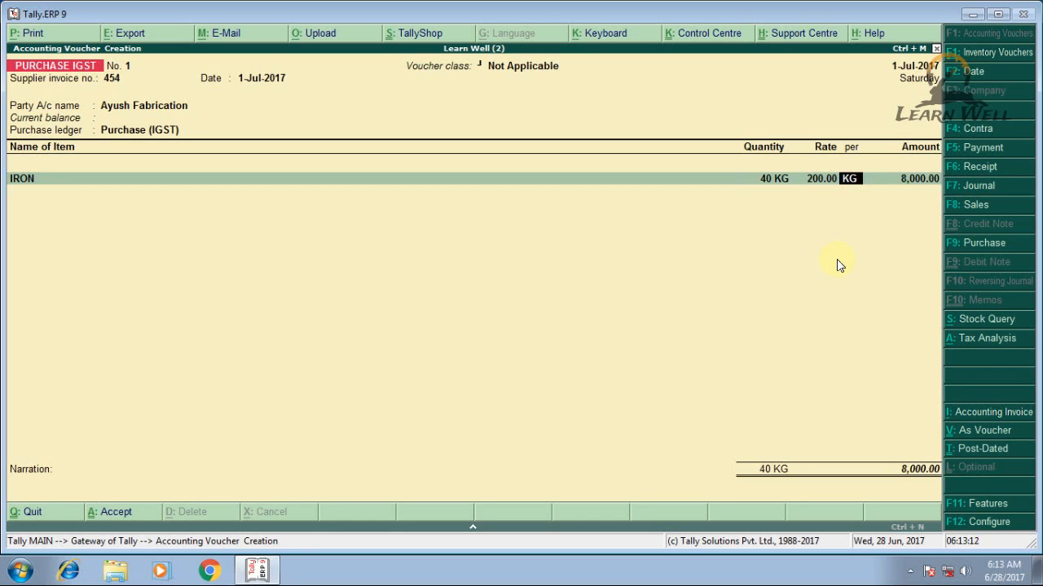
key("Return")
key("Return")
key("Return")
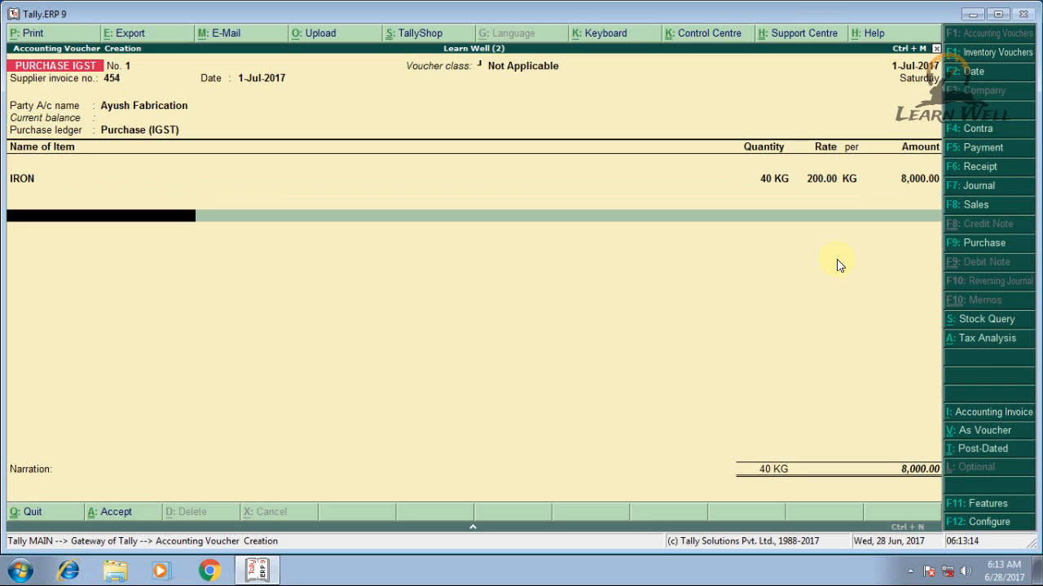
Add the IGST ledger to the purchase voucher, leave the narration empty and save the voucher.
type("IG")
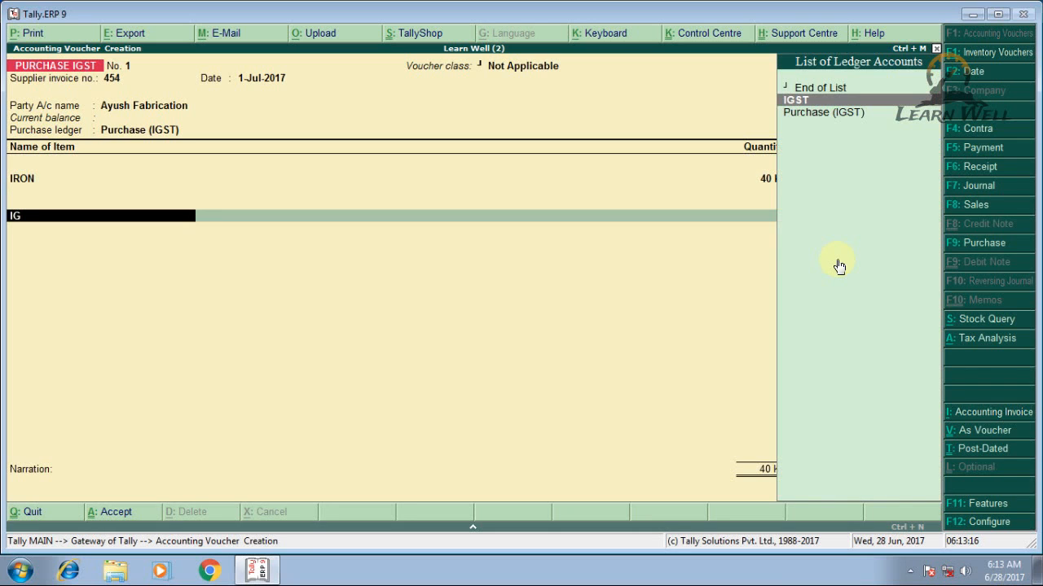
key("Return")
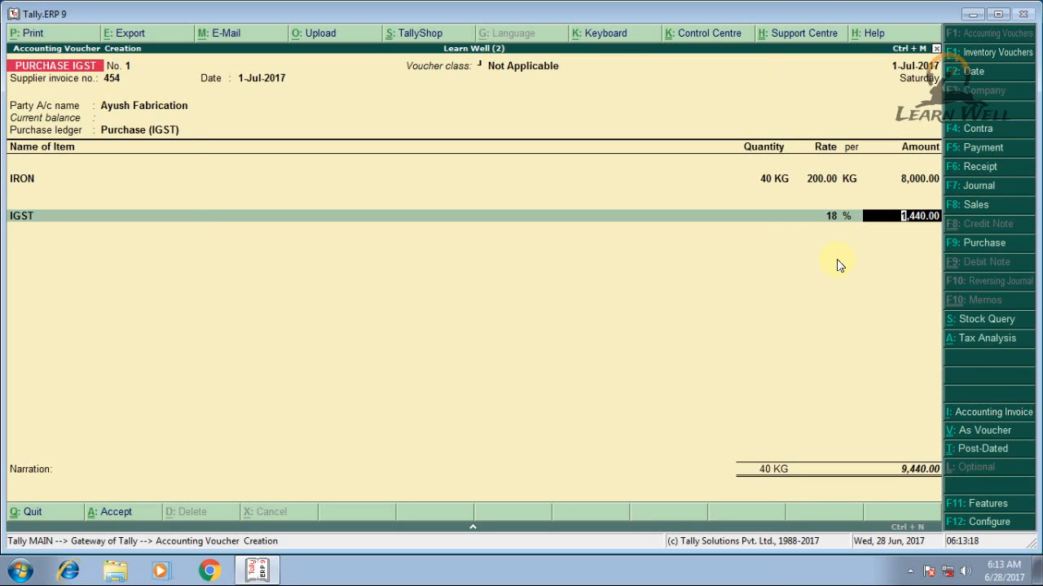
key("Return")
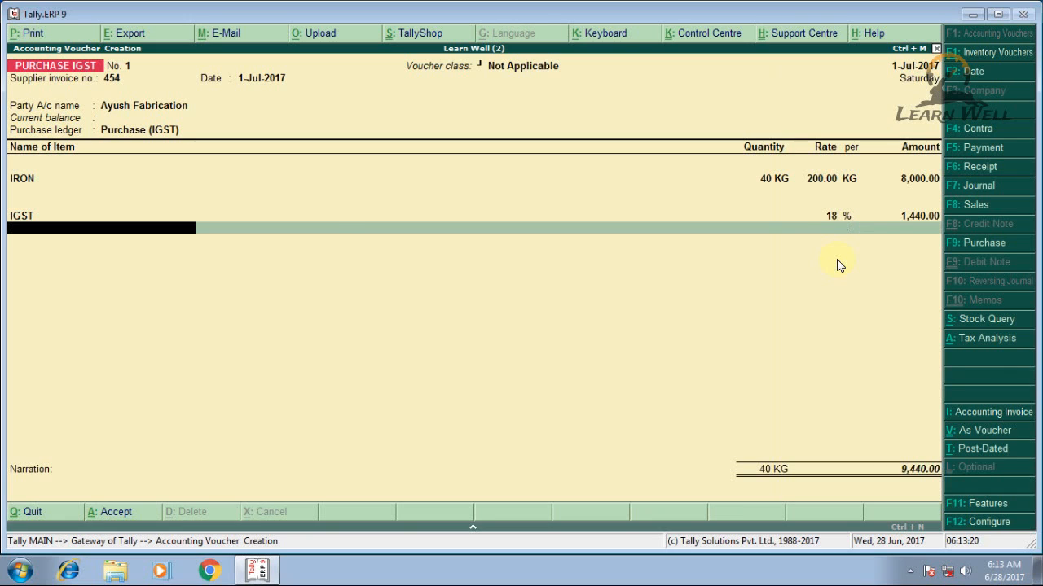
key("Return")
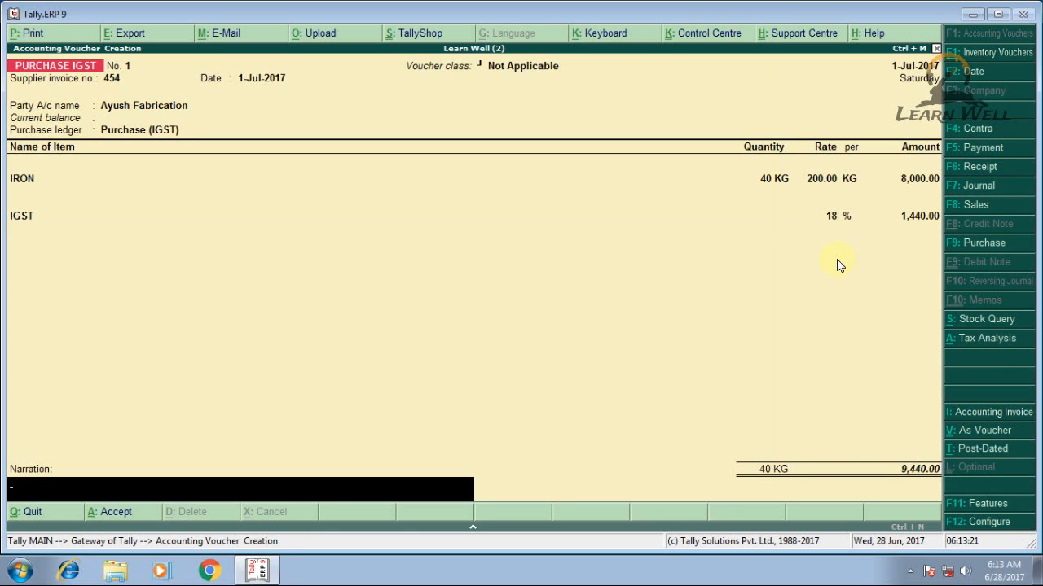
key("Return")
key("Return")
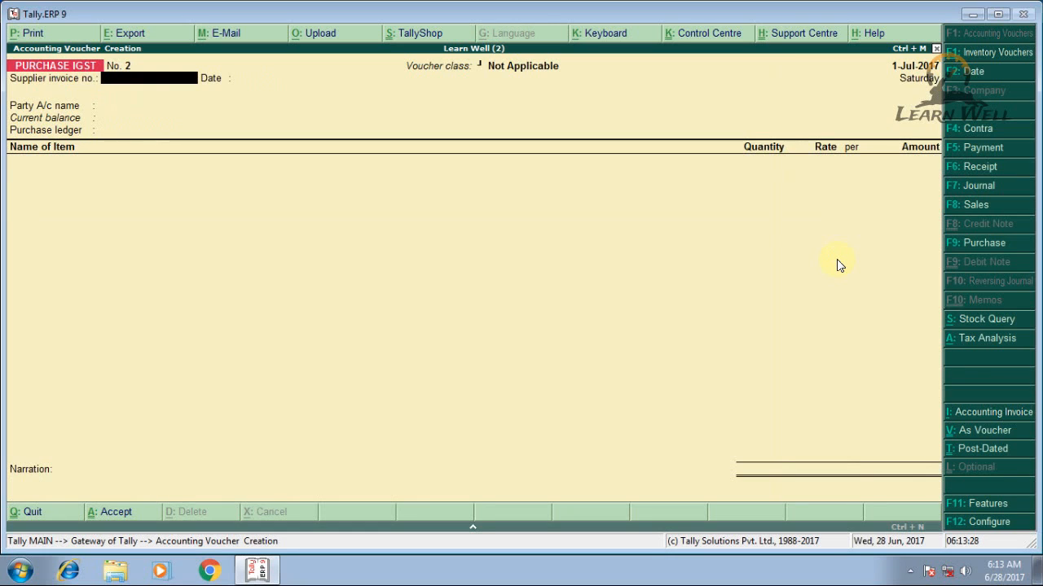
Start a Sales voucher with the reference number LW122.
left_click(972, 206)
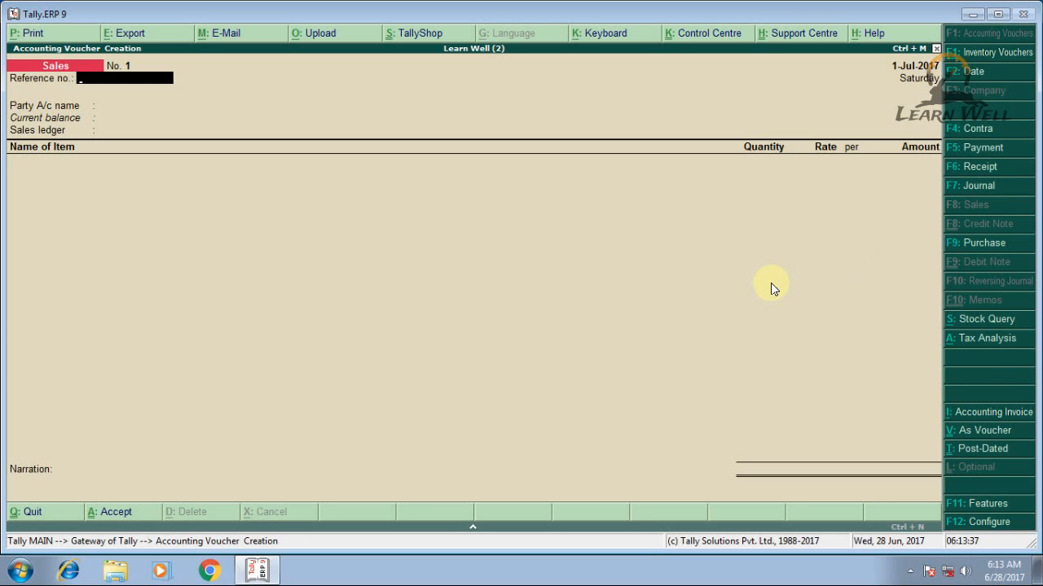
type("LW122")
key("Return")
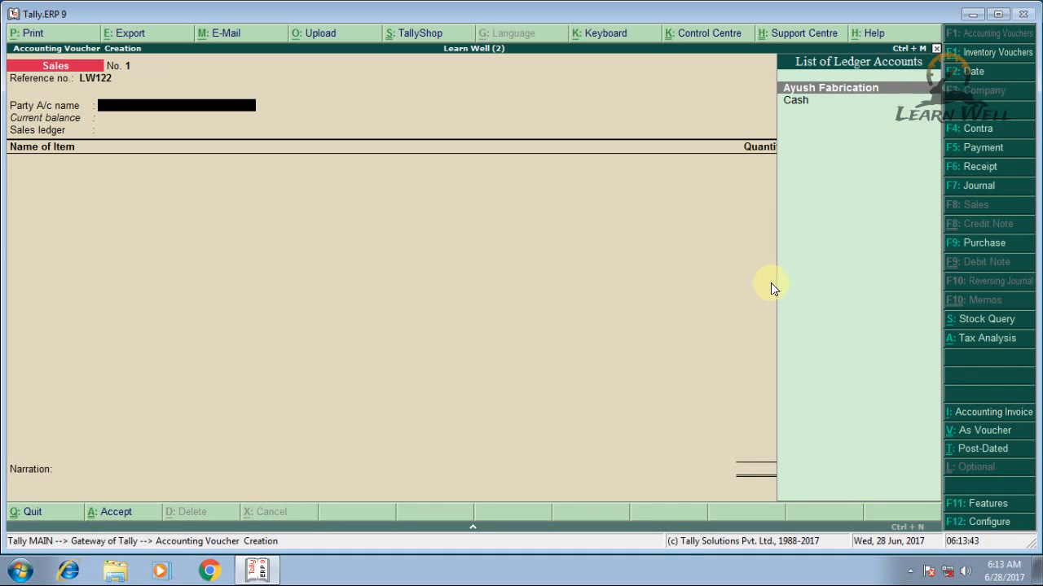
Create a party ledger named JSPL under Sundry Debtors from within the sales voucher.
key("alt+c")
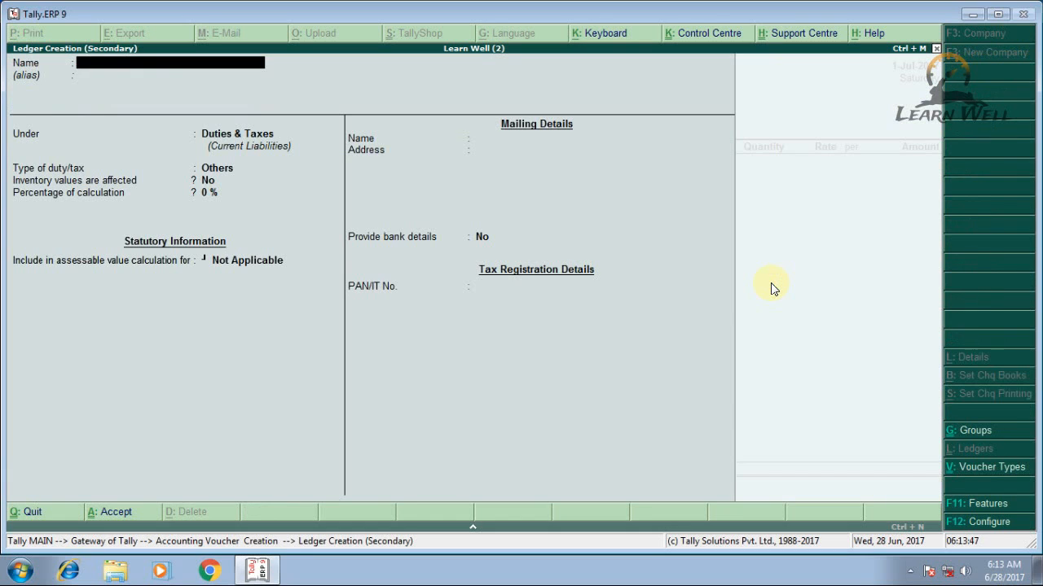
type("JSPL")
key("Return")
key("Return")
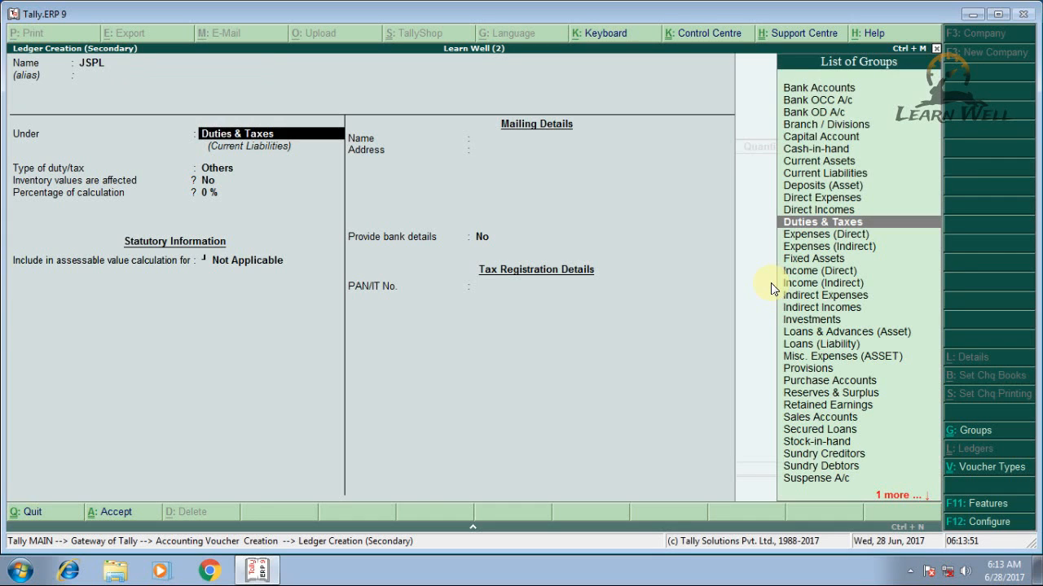
type("SUND")
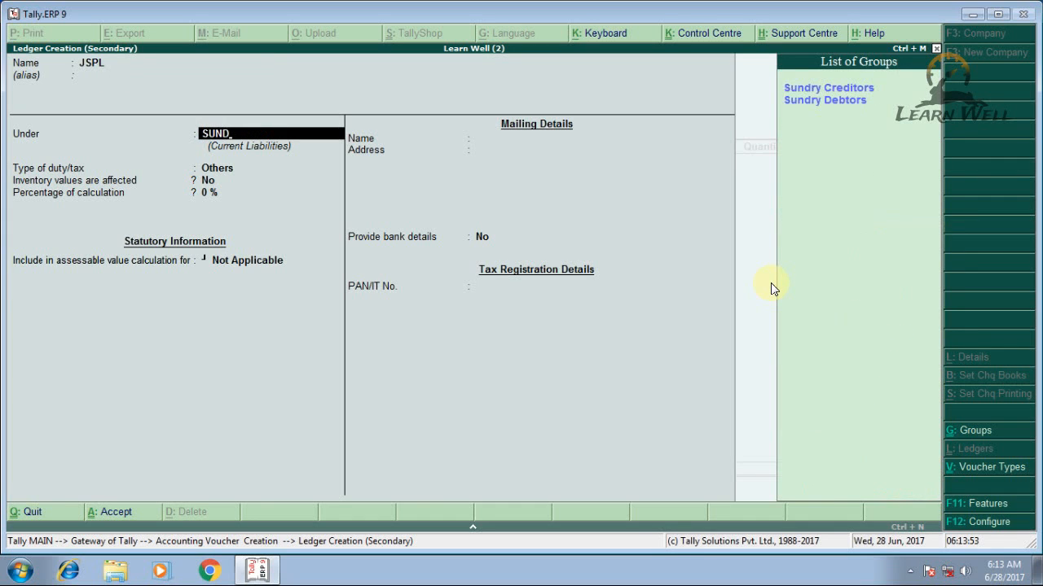
key("Down")
key("Return")
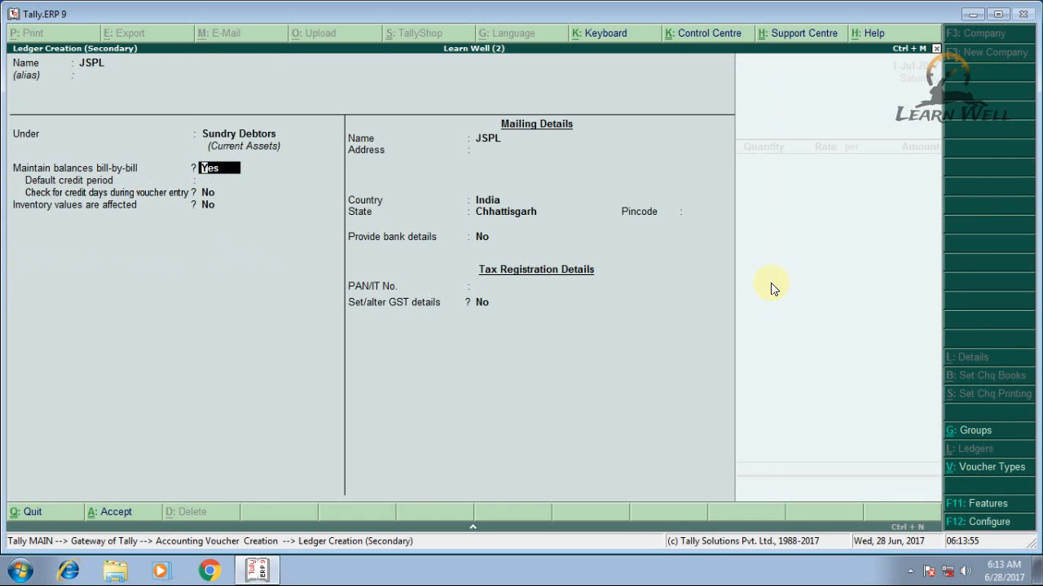
Keep JSPL's default balance, mailing and bank settings, set Set/alter GST details to Yes and choose the Regular registration type.
key("Return")
key("Return")
key("Return")
key("Return")
key("Return")
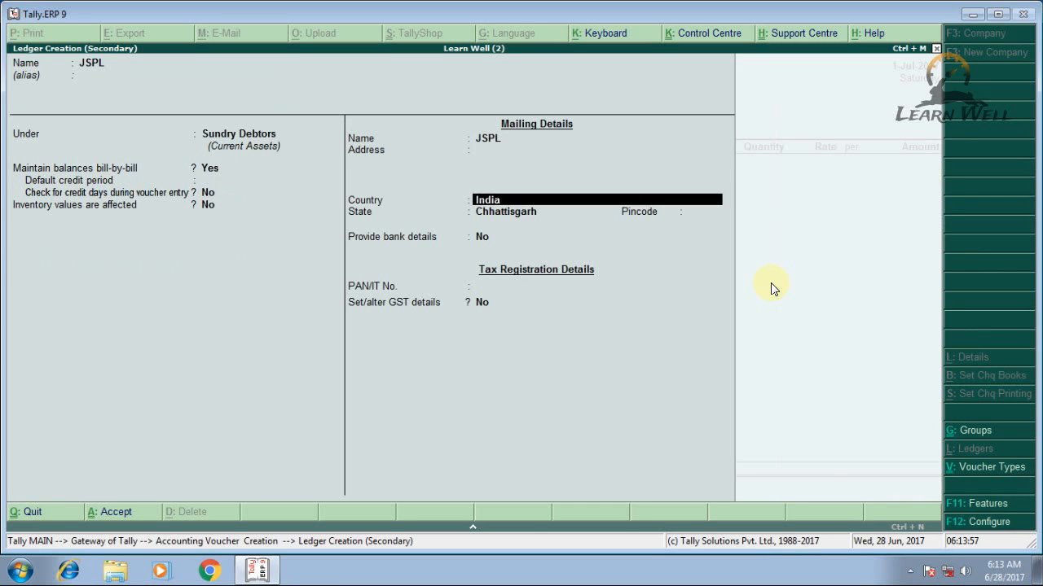
key("Return")
key("Return")
key("Return")
key("Return")
key("Return")
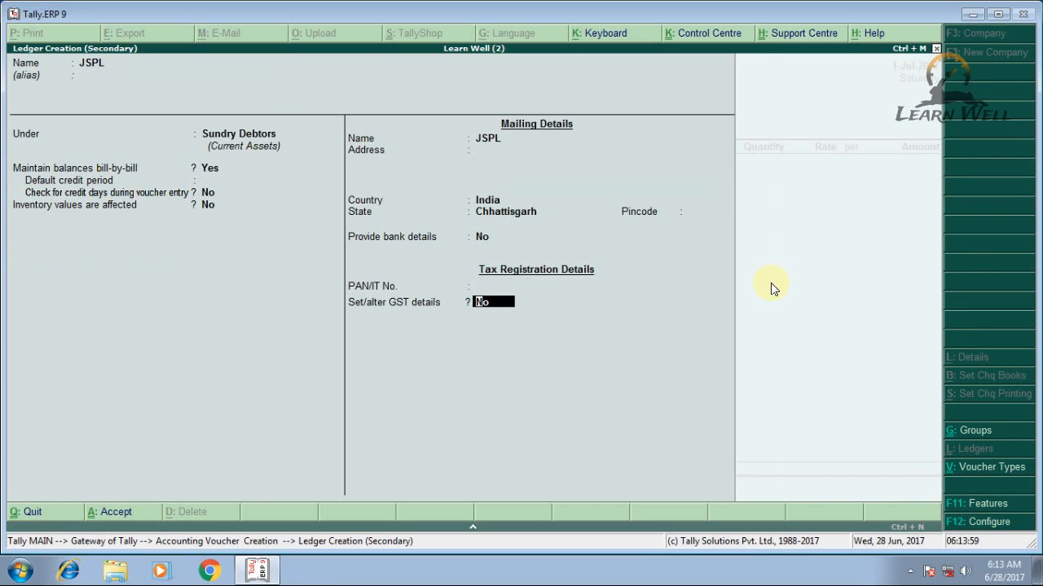
type("y")
key("Return")
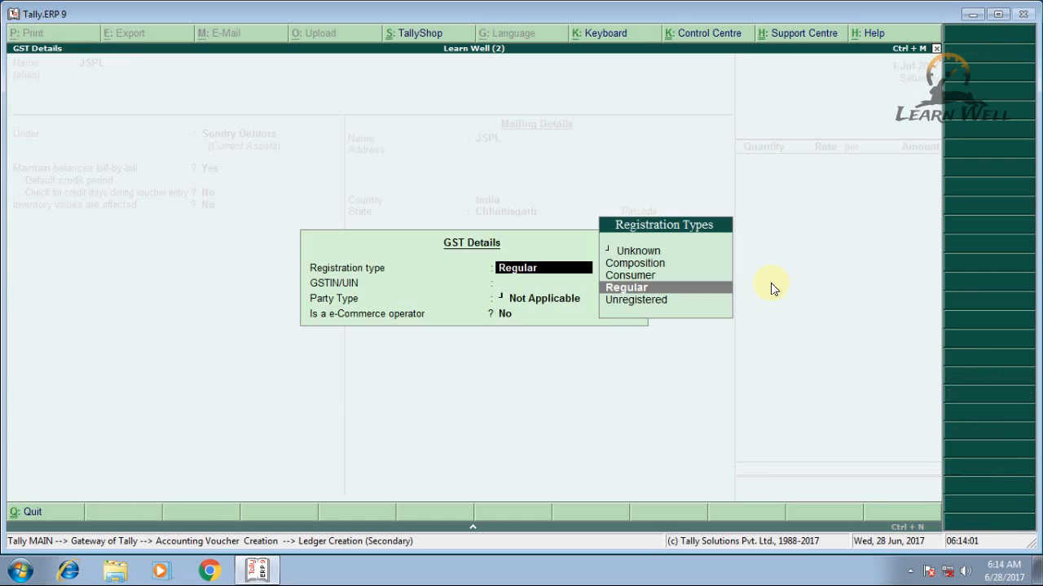
key("Return")
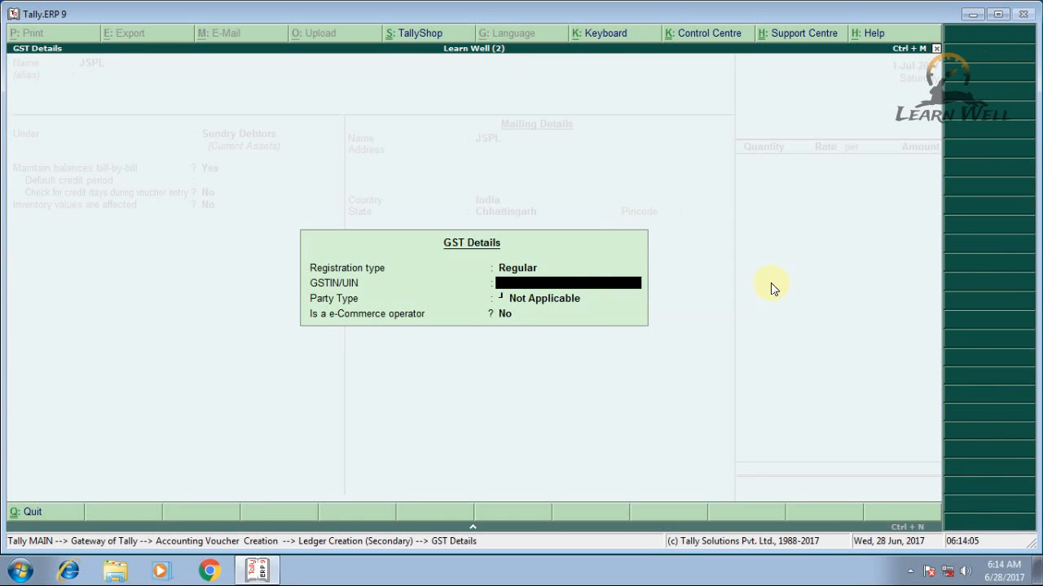
Leave the GST details and change the state in JSPL's mailing details to Delhi.
key("Escape")
key("Return")
key("BackSpace")
key("BackSpace")
key("BackSpace")
key("BackSpace")
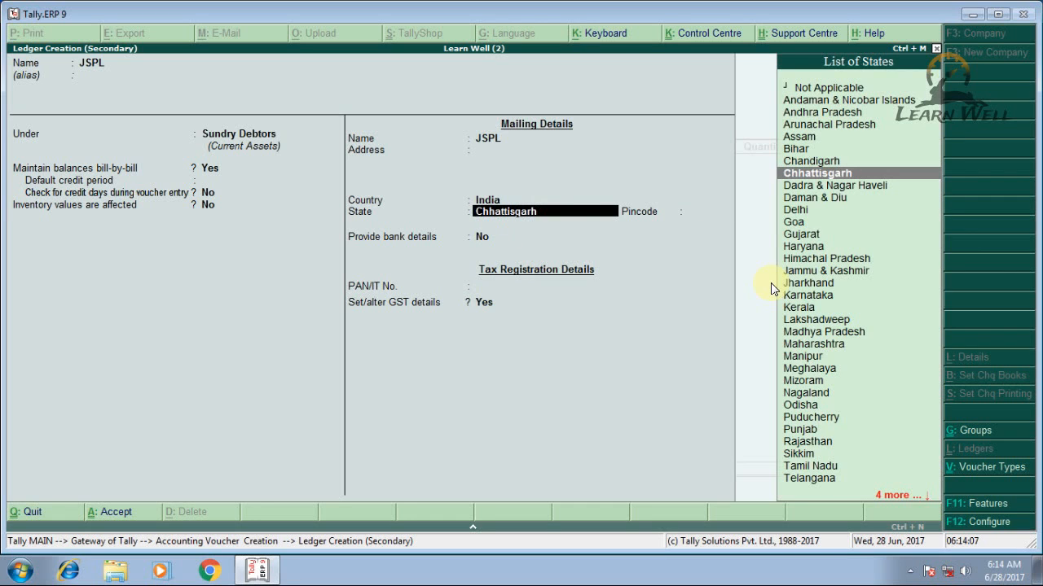
key("Up")
key("Up")
key("Up")
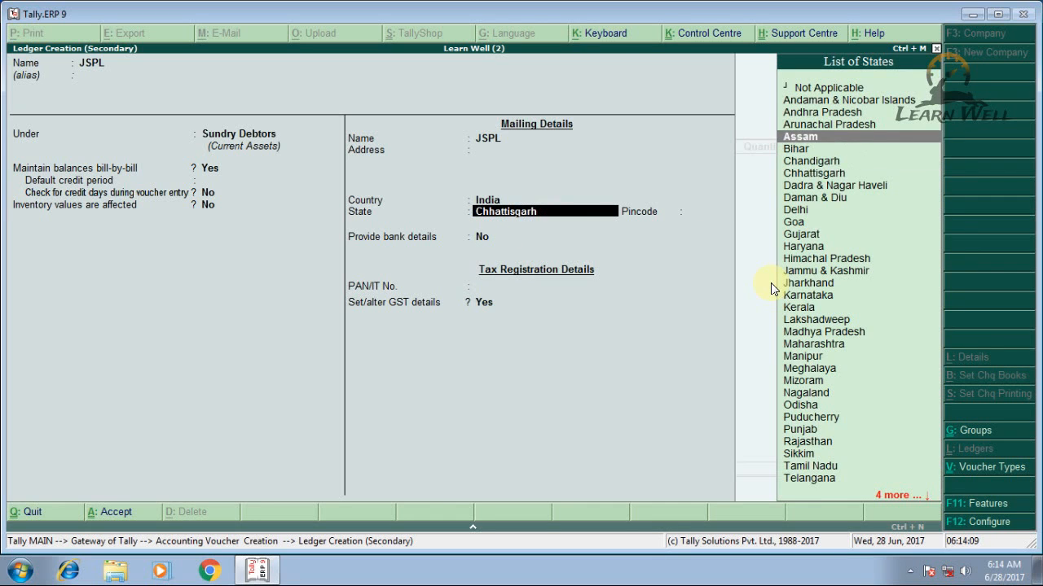
key("Down")
key("Down")
key("Down")
key("Down")
key("Down")
key("Down")
key("Return")
key("Return")
key("Return")
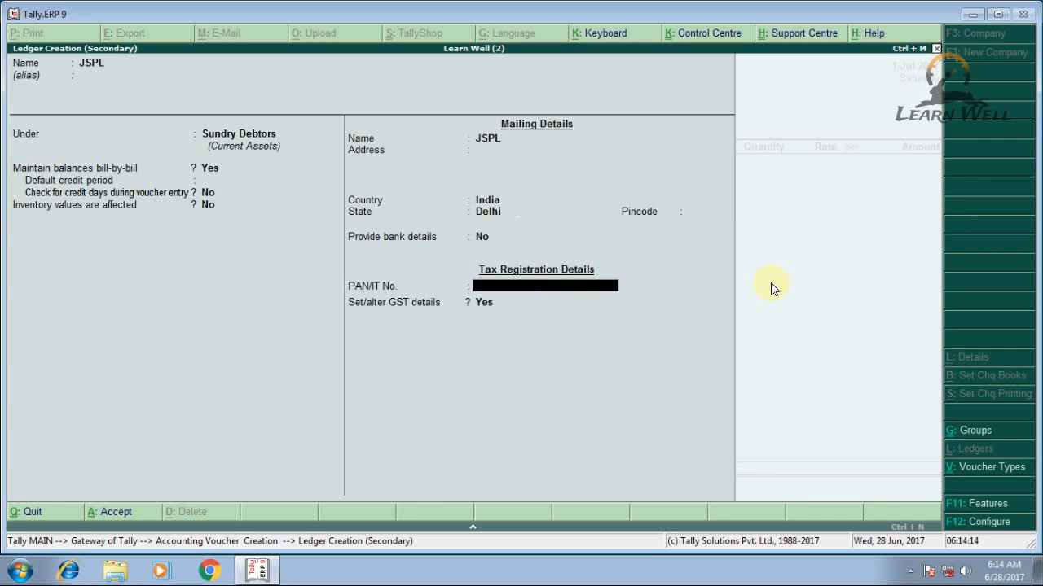
Reopen JSPL's GST details with the Regular registration type and enter the party's GSTIN.
key("Return")
key("Return")
key("Return")
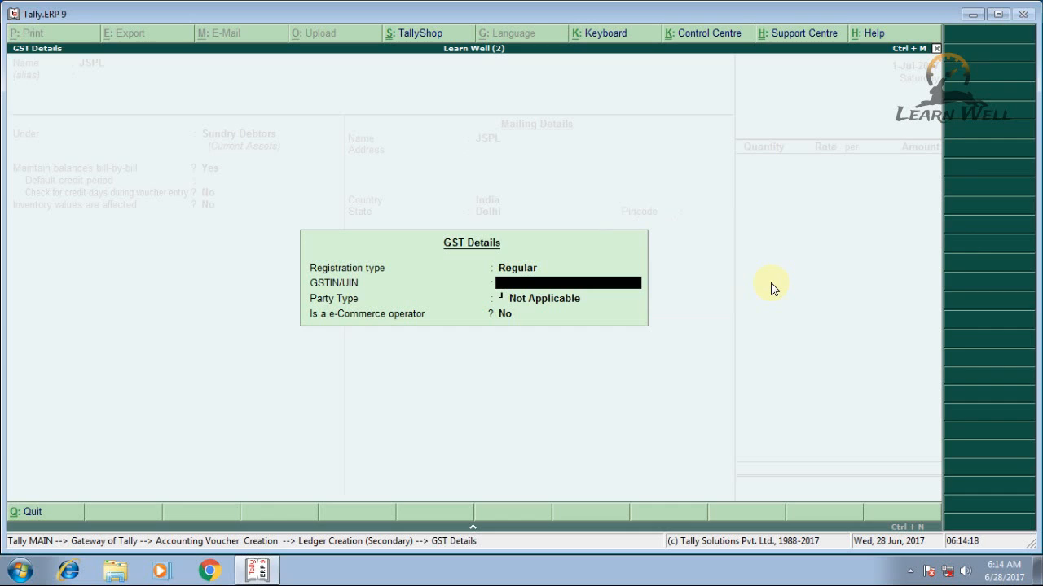
type("01DDSMF2154D1Z2")
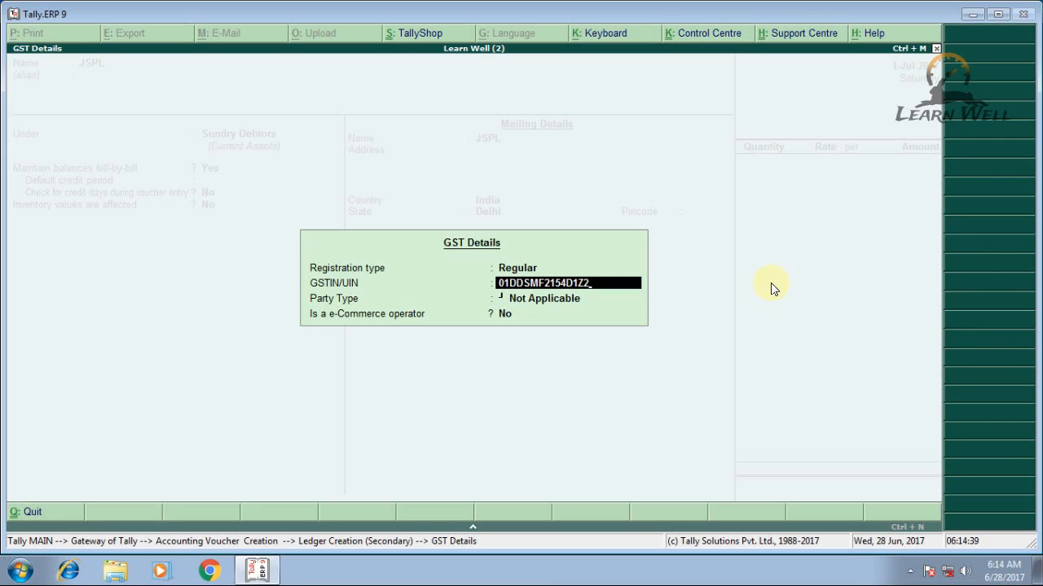
key("Return")
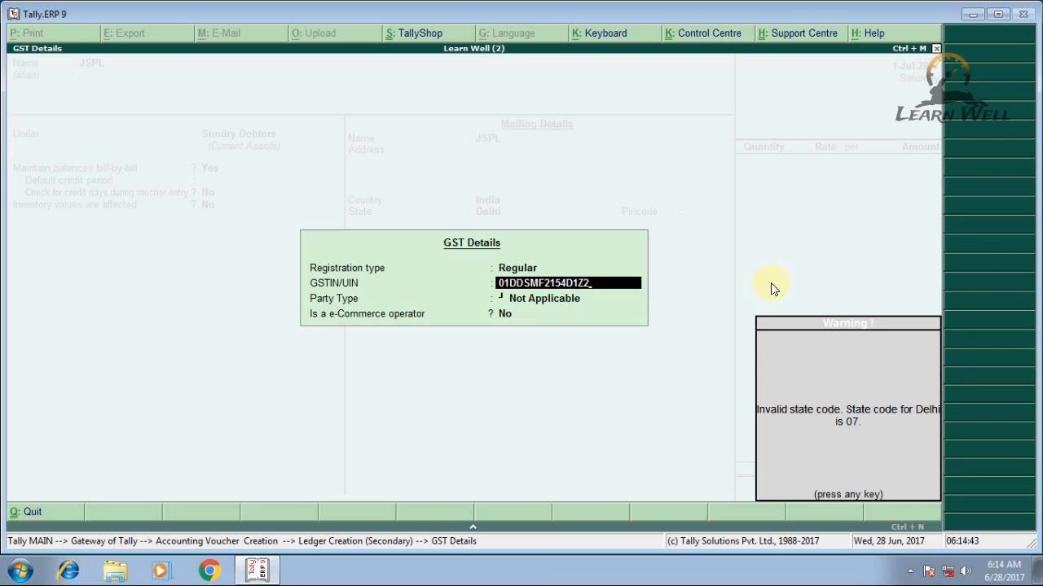
Correct the state code in JSPL's GSTIN to 07, keep Party Type as Not Applicable and save the ledger.
key("Return")
key("Up")
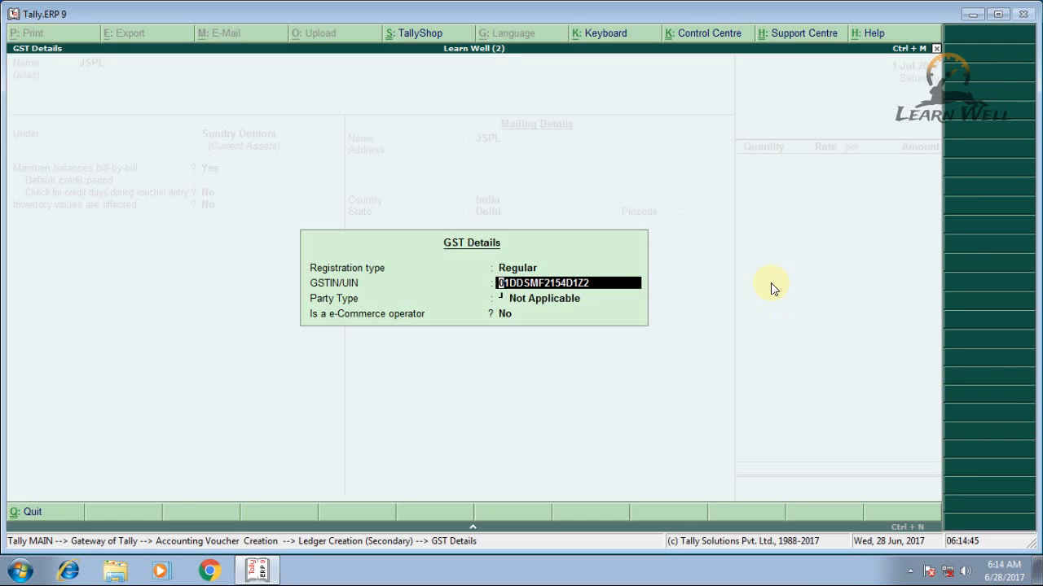
key("Right")
type("7")
key("Return")
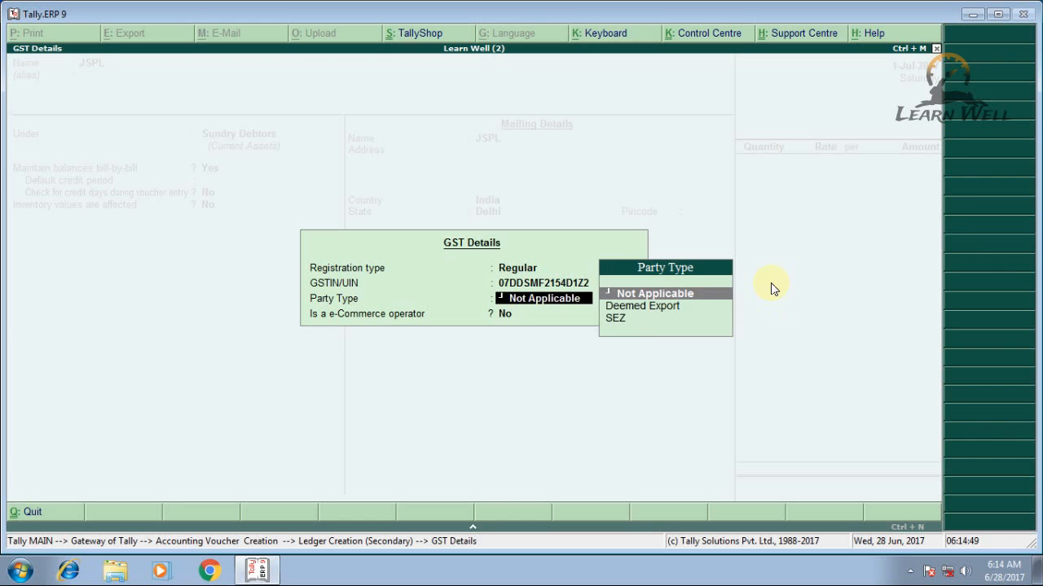
key("Return")
key("Return")
key("y")
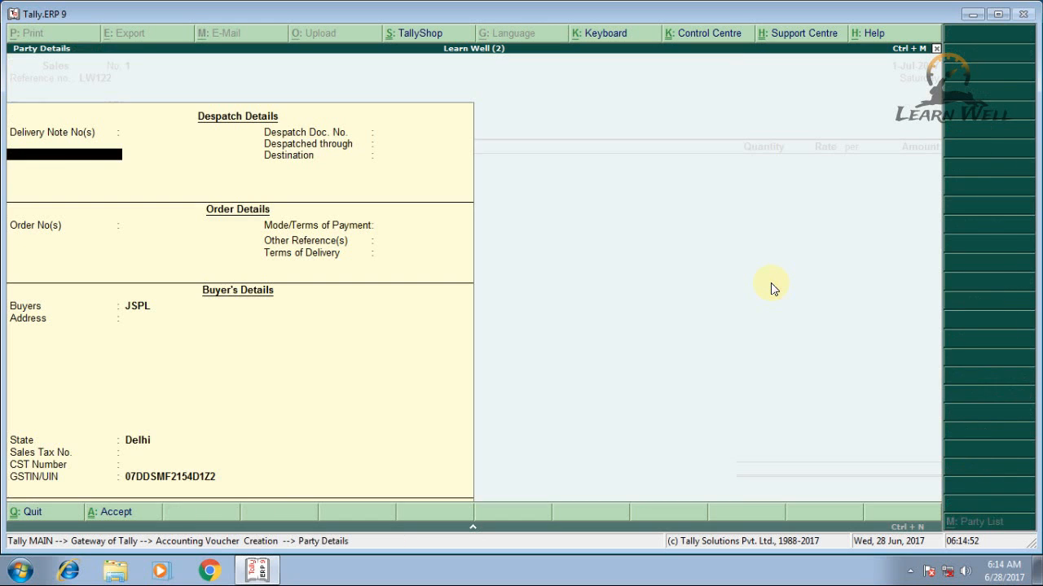
Accept JSPL's party details with the despatch and order details left blank and the buyer's details as filled in.
key("Return")
key("Return")
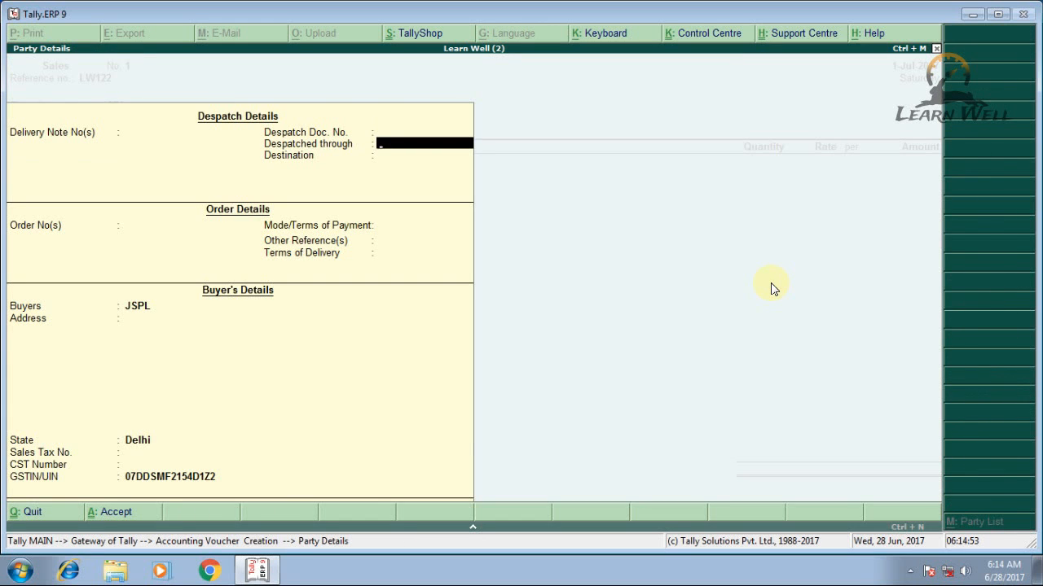
key("Return")
key("Return")
key("Return")
key("Return")
key("Return")
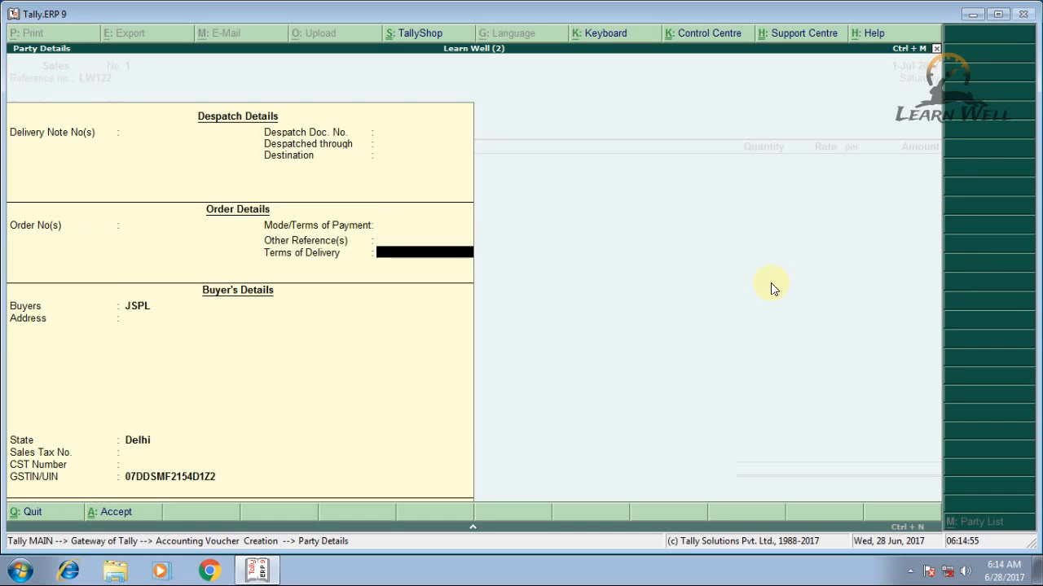
key("Return")
key("Return")
key("Return")
key("Return")
key("Return")
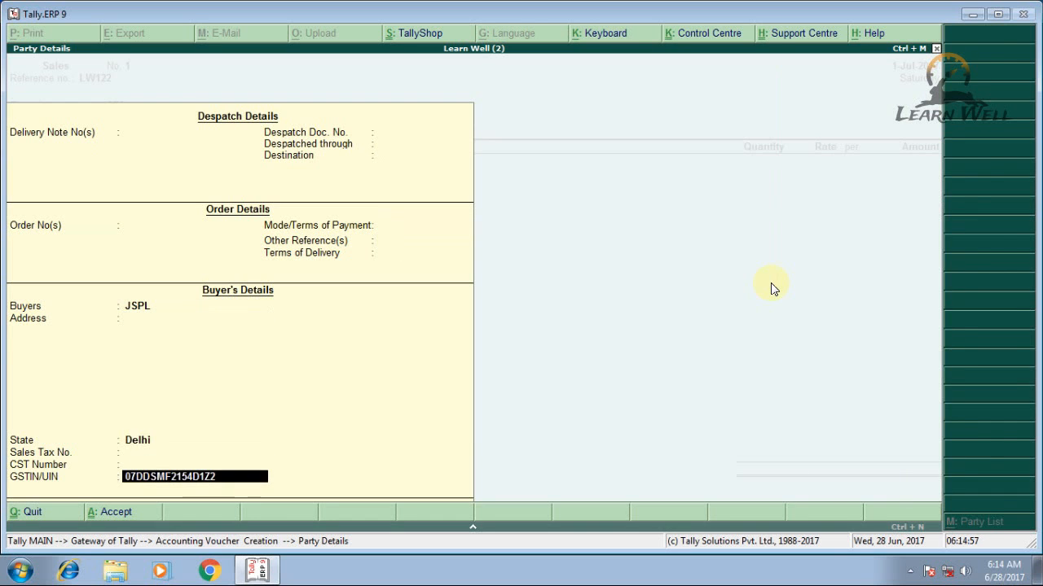
key("Return")
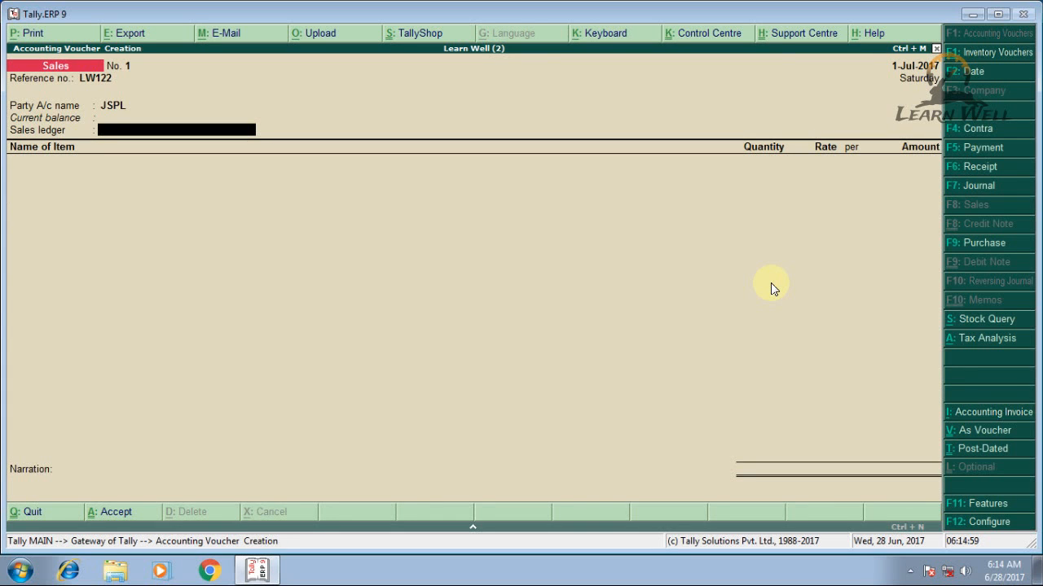
Create a sales ledger named SALES (IGST) under Sales Accounts from within the voucher, with GST Applicable.
key("alt+c")
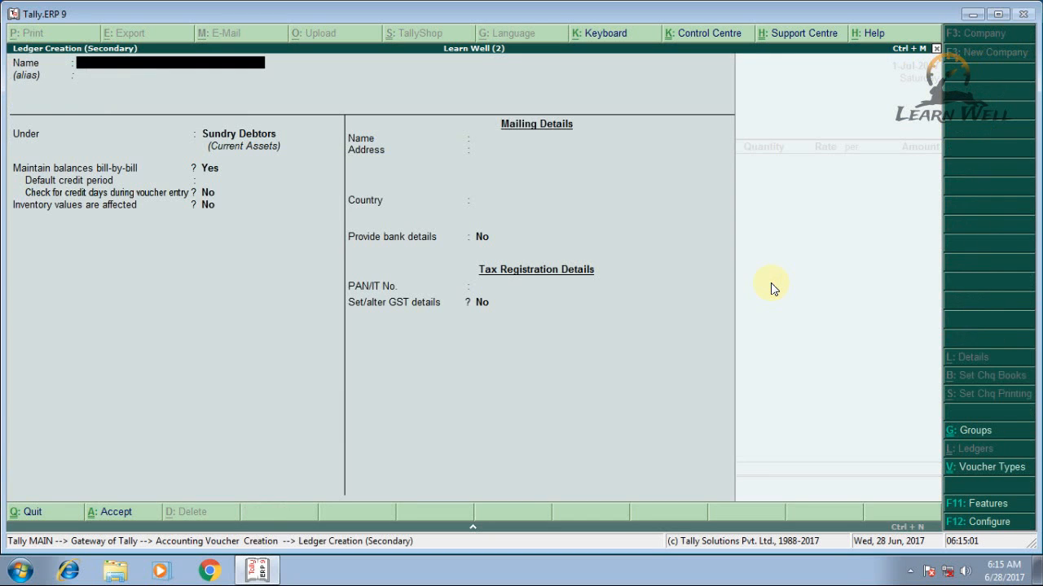
type("SALES (IGST)")
key("Return")
key("Return")
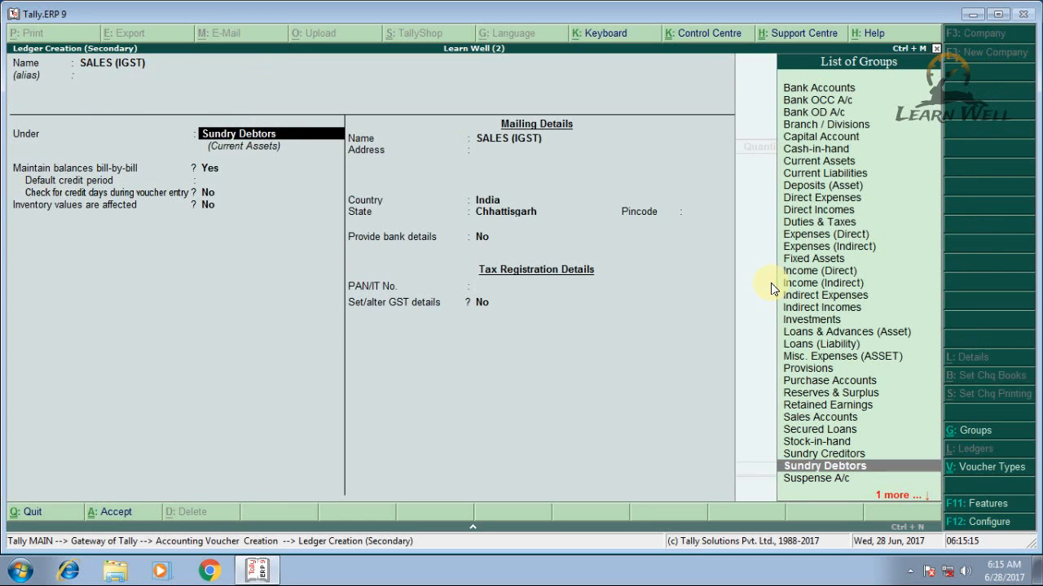
type("SALE")
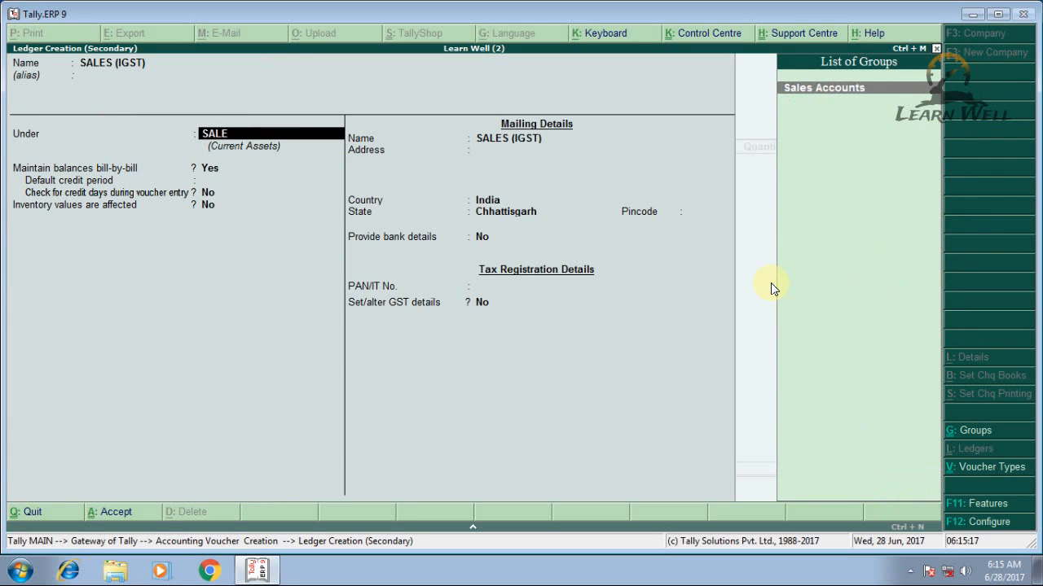
key("Return")
key("Return")
key("Return")
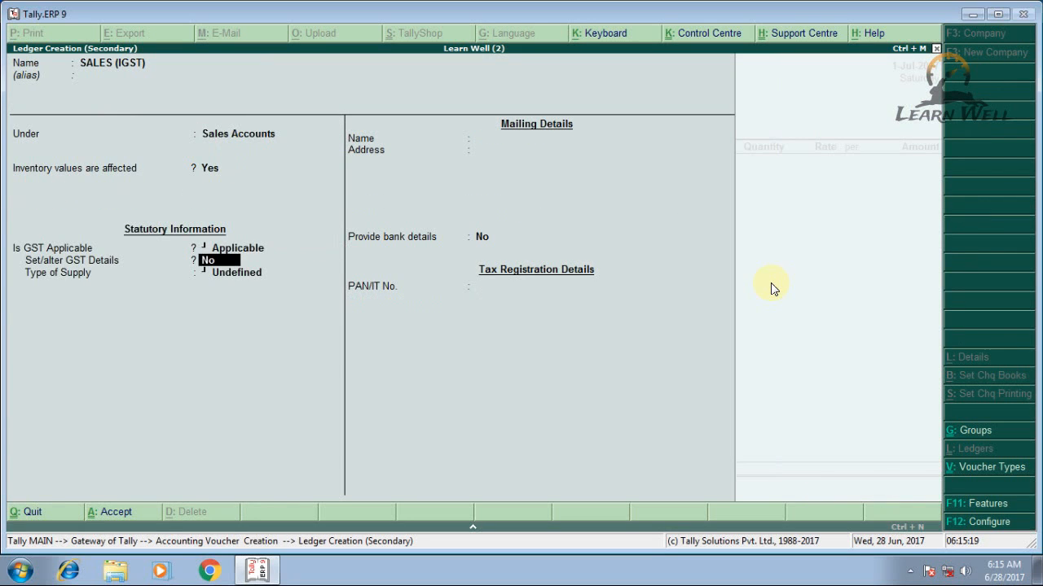
Keep Set/alter GST Details at No, set the type of supply to Goods and save the SALES (IGST) ledger.
key("BackSpace")
key("Return")
key("Return")
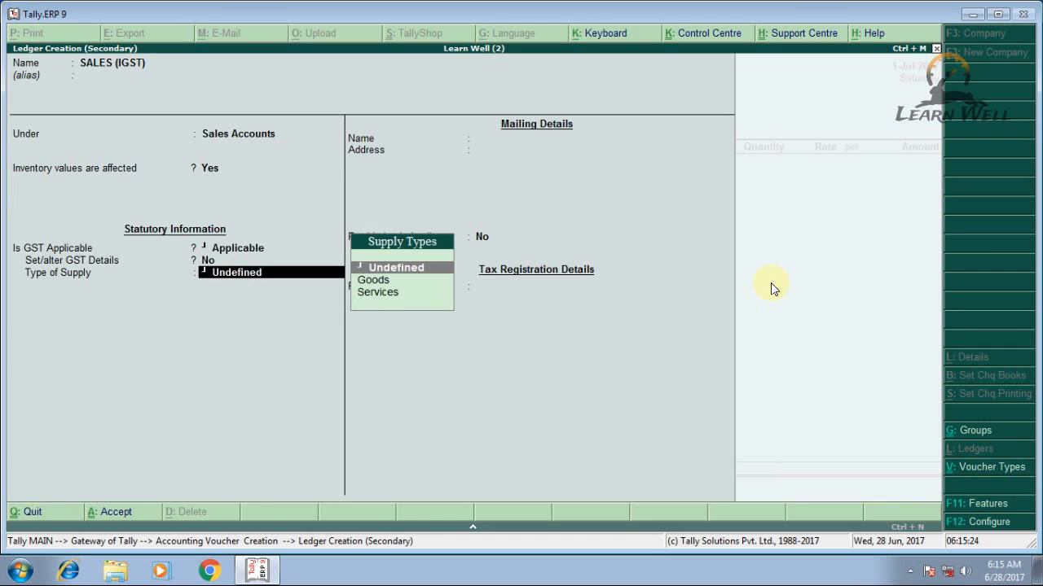
key("Return")
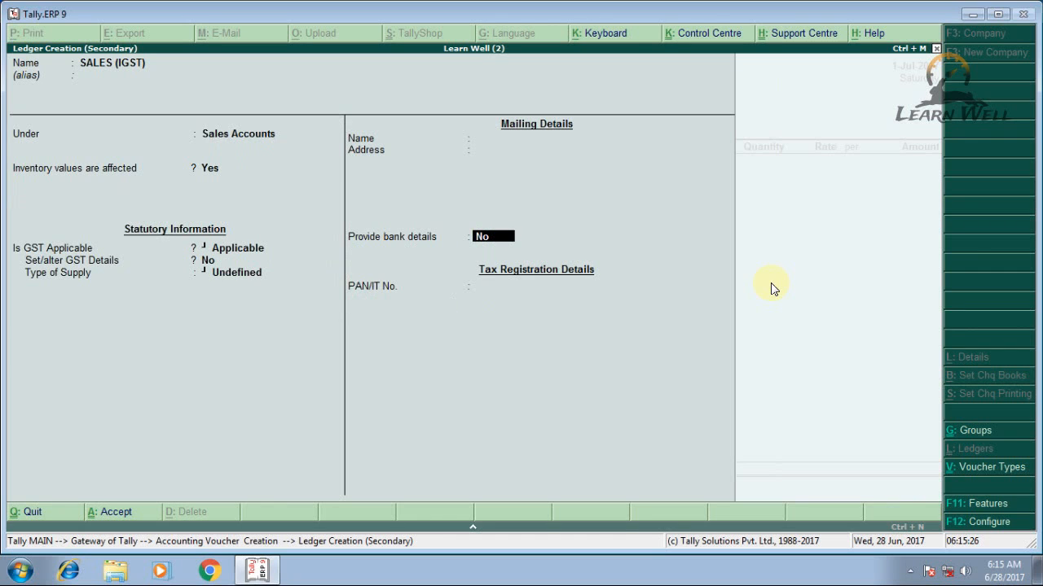
key("BackSpace")
key("Down")
key("Return")
key("Return")
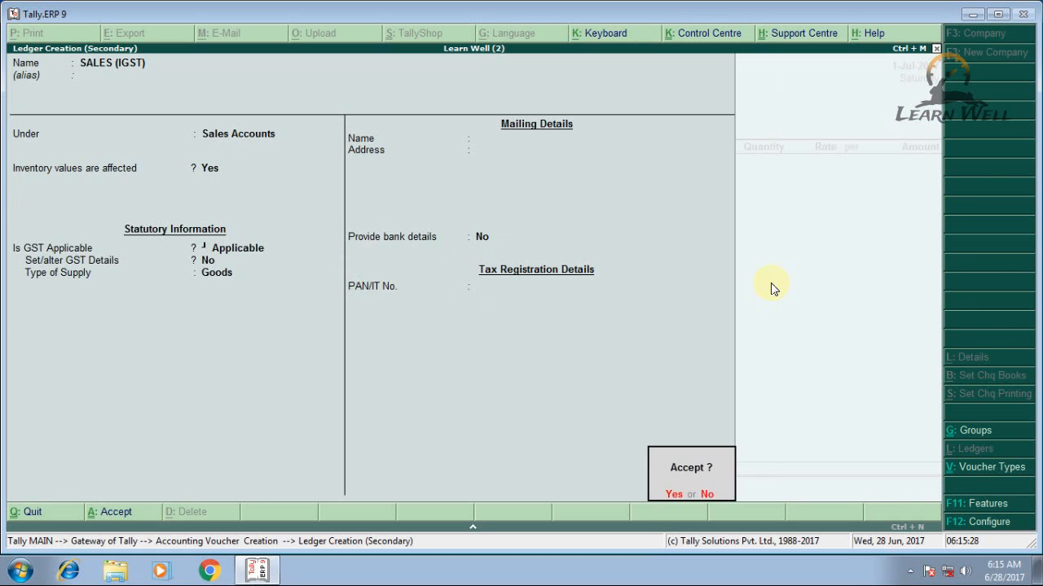
key("Return")
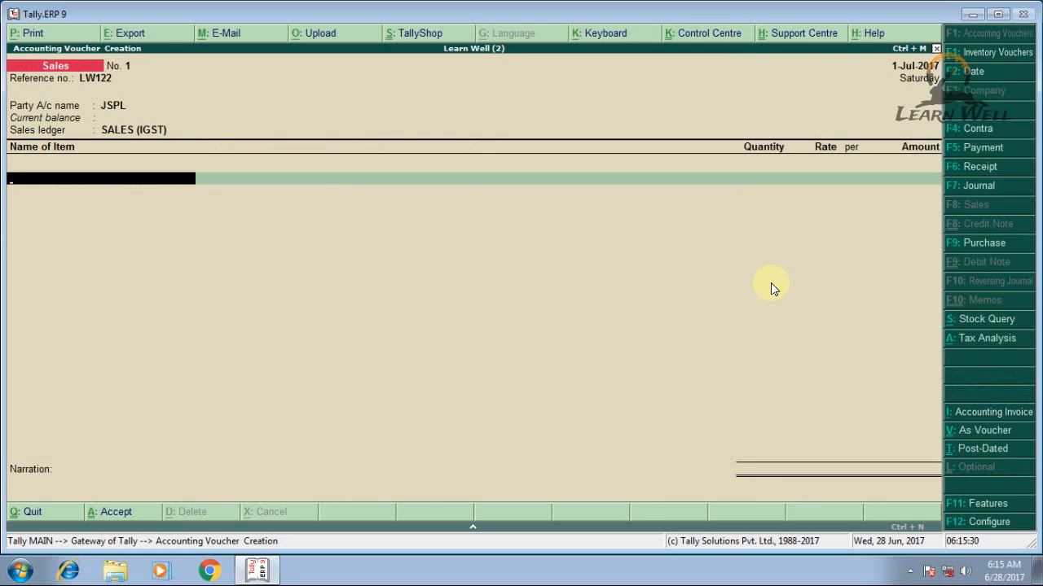
Add the stock item IRON to the sales voucher with a quantity of 20 KG at a rate of 240 per KG.
type("IRO")
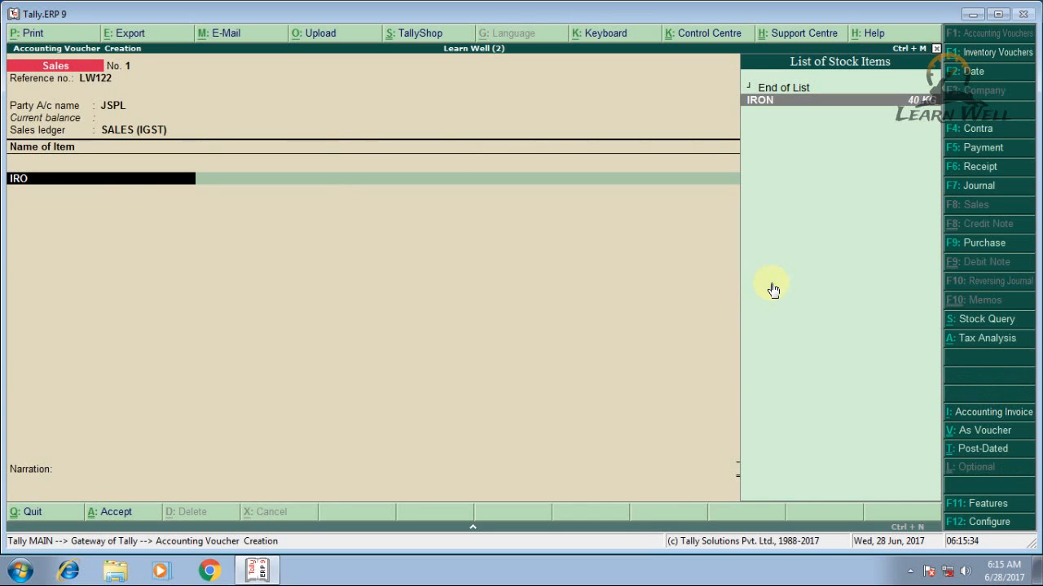
key("Return")
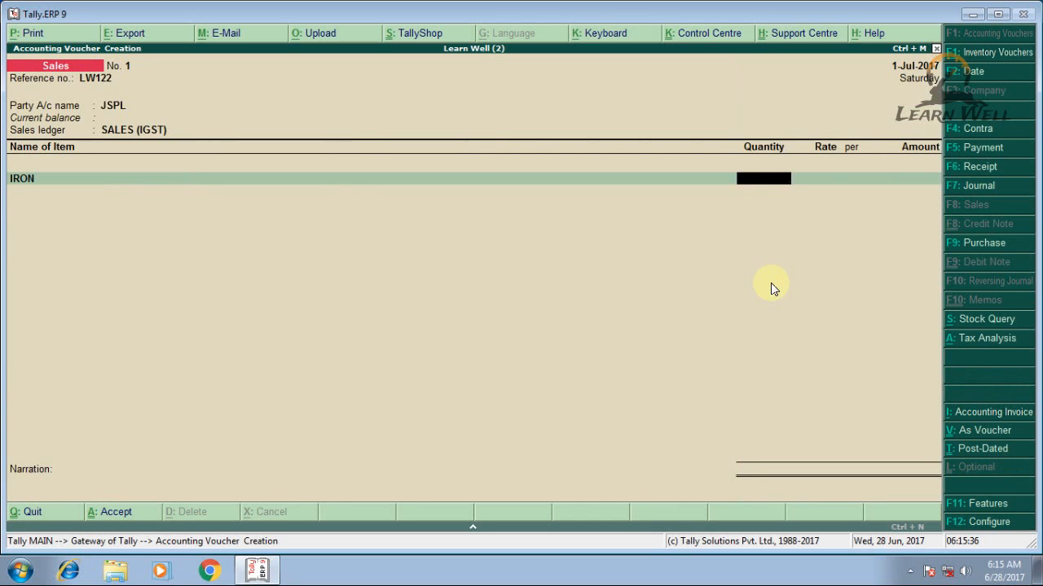
type("20")
key("Return")
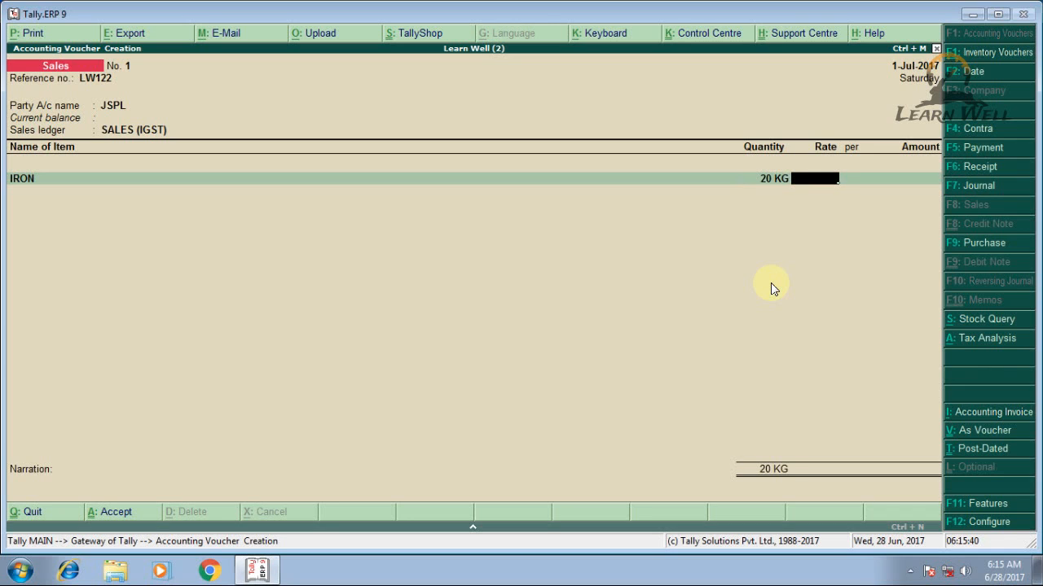
type("240")
key("Return")
key("Return")
key("Return")
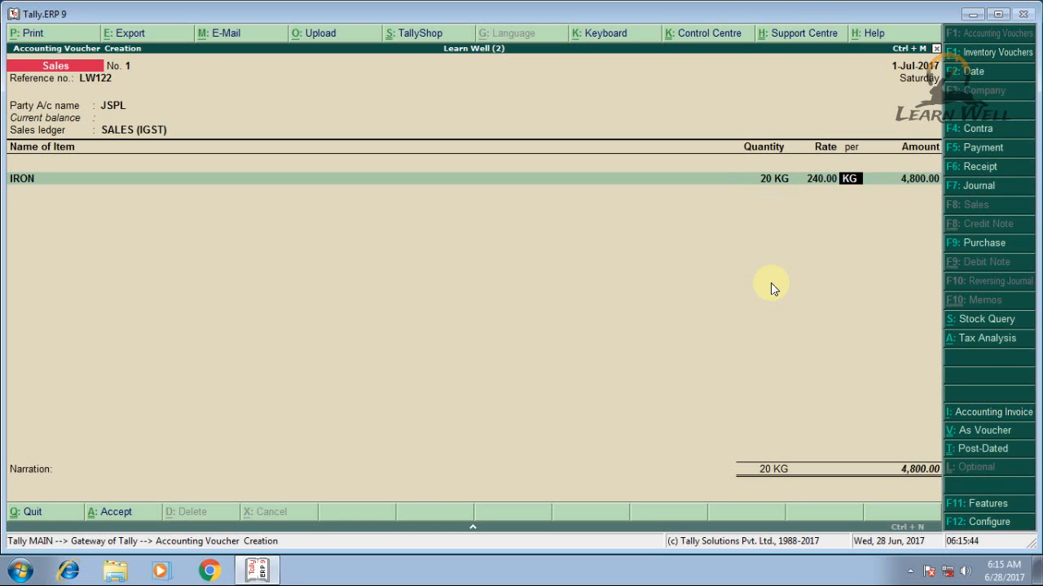
key("Return")
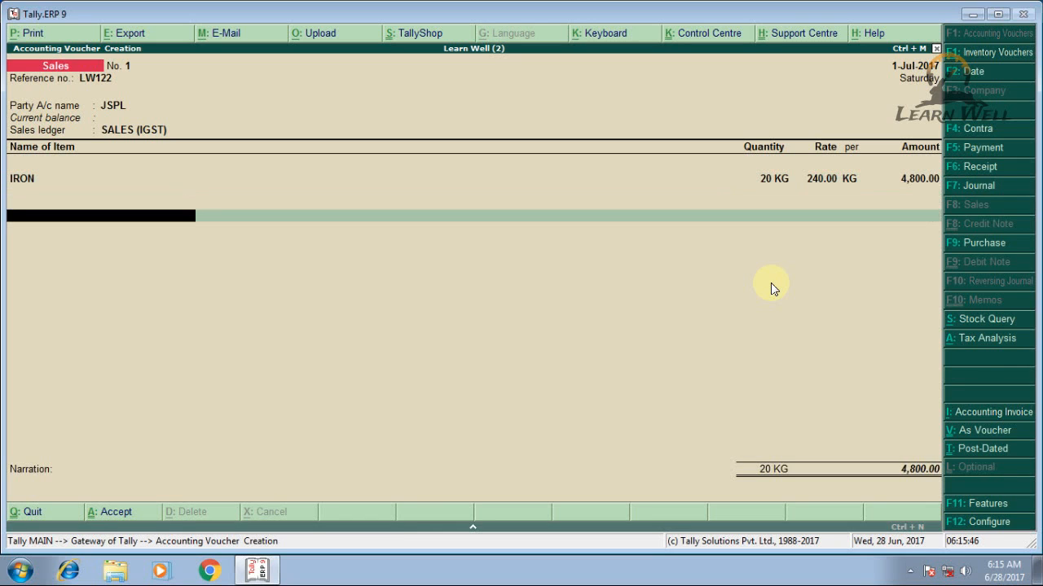
Add the IGST ledger to the sales voucher, leave the narration empty and save the voucher.
type("IGS")
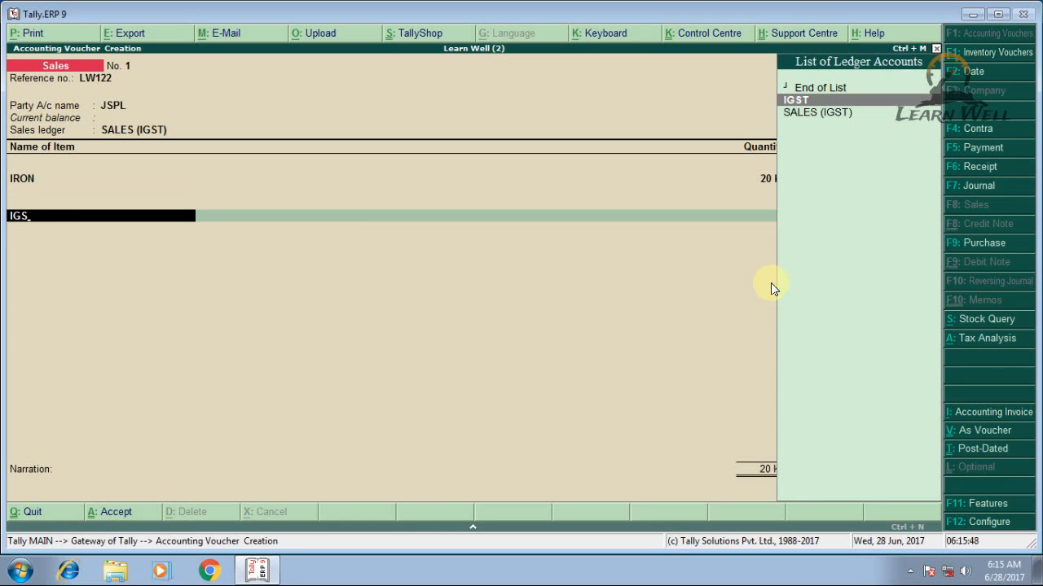
key("Return")
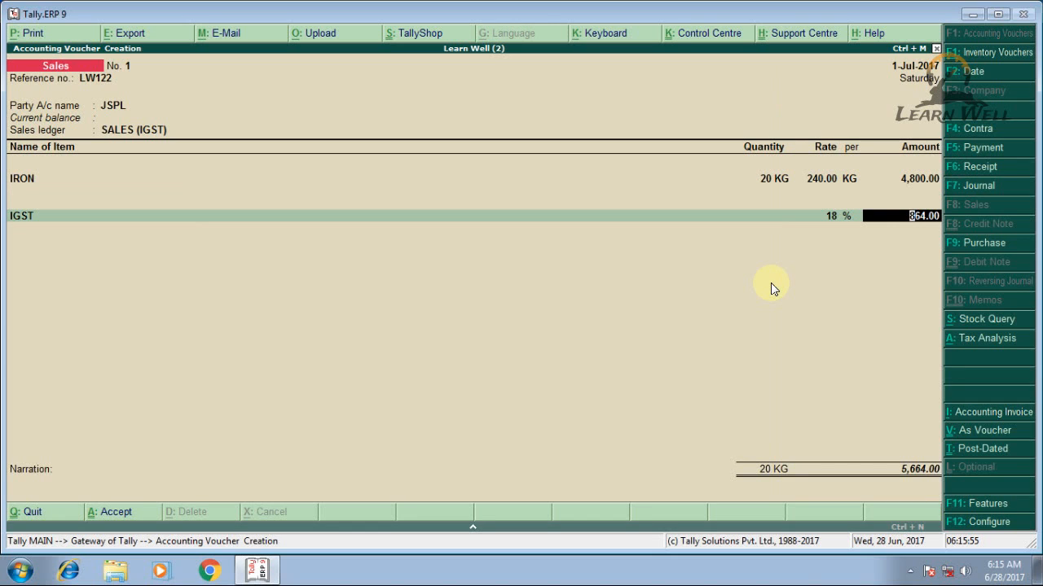
key("Return")
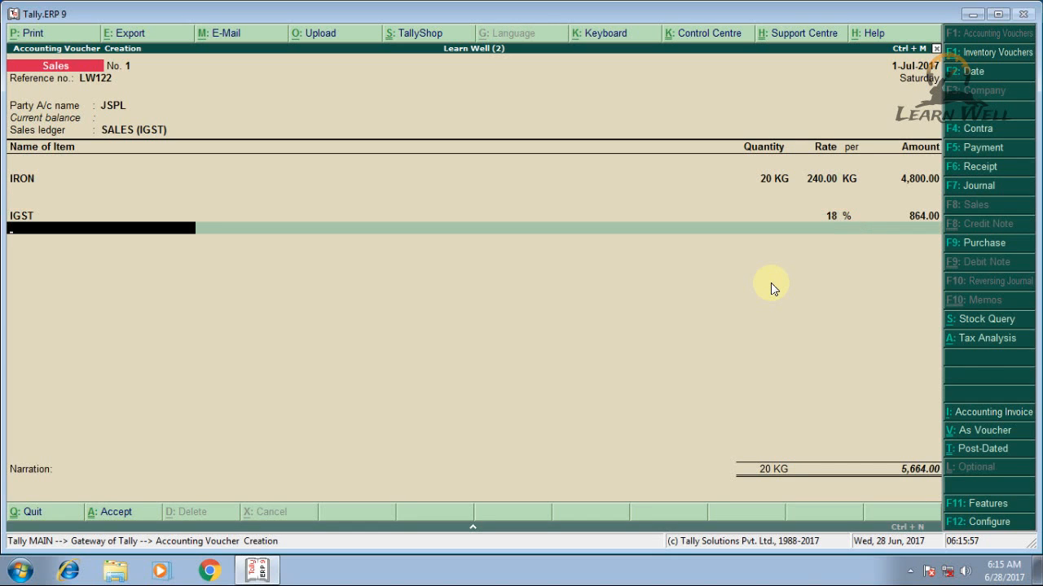
key("Return")
key("Return")
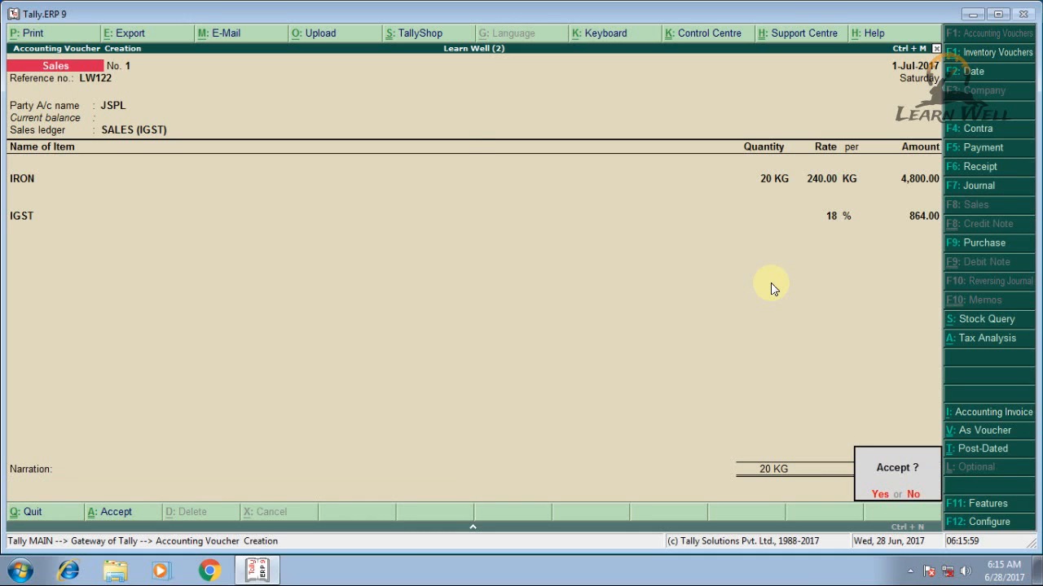
key("Return")
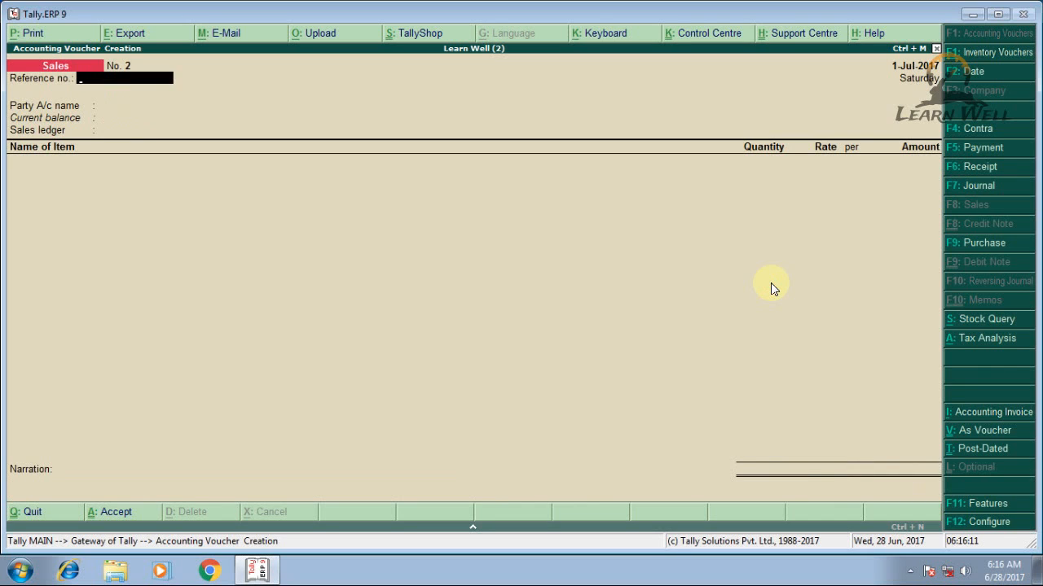
Create a party ledger named ADS RETAIL under Sundry Debtors from within the sales voucher, without bill-by-bill balances.
key("Return")
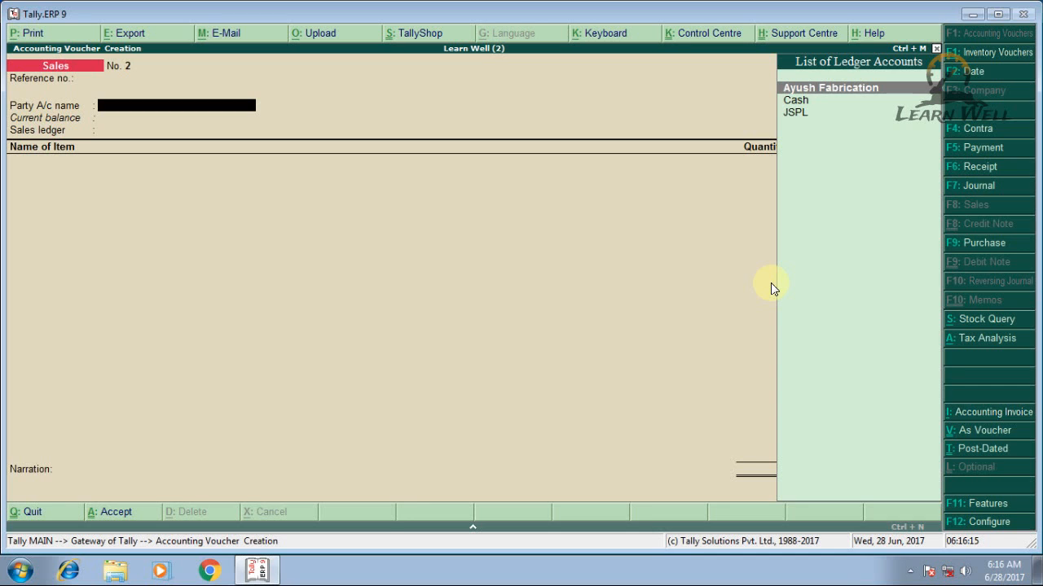
key("alt+c")
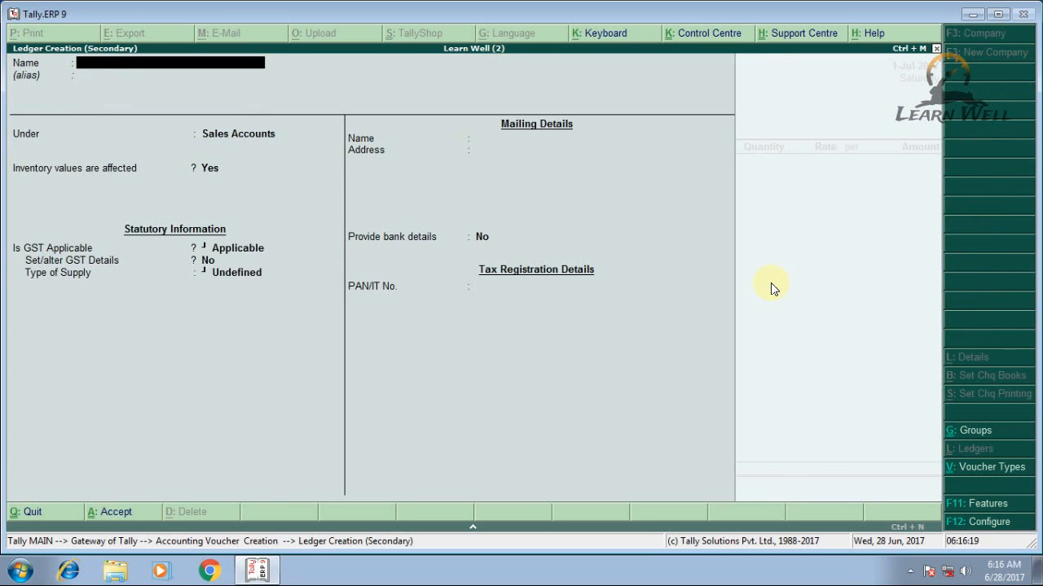
type("ADS RETAIL")
key("Return")
key("Return")
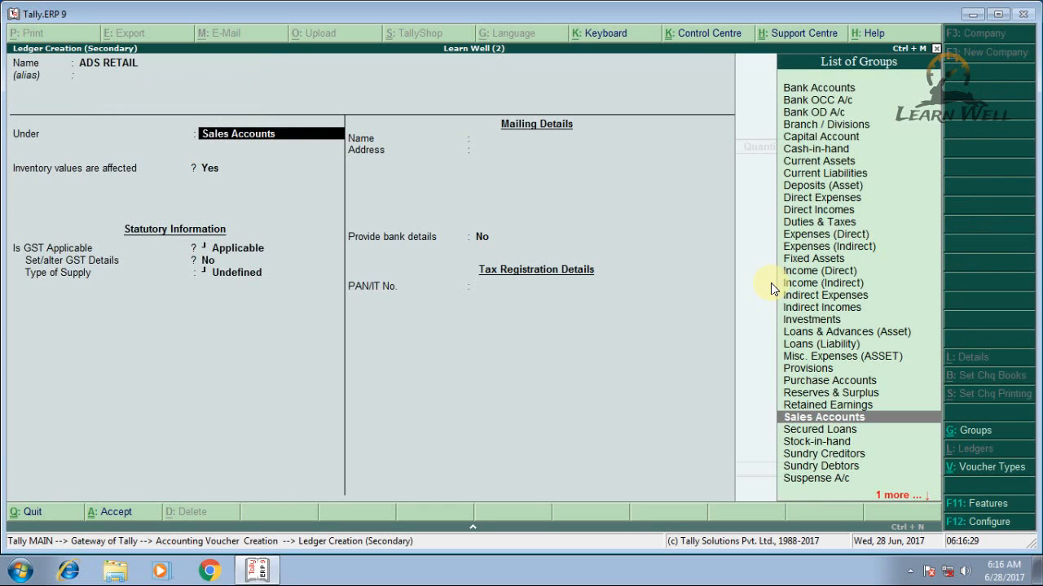
type("SUND")
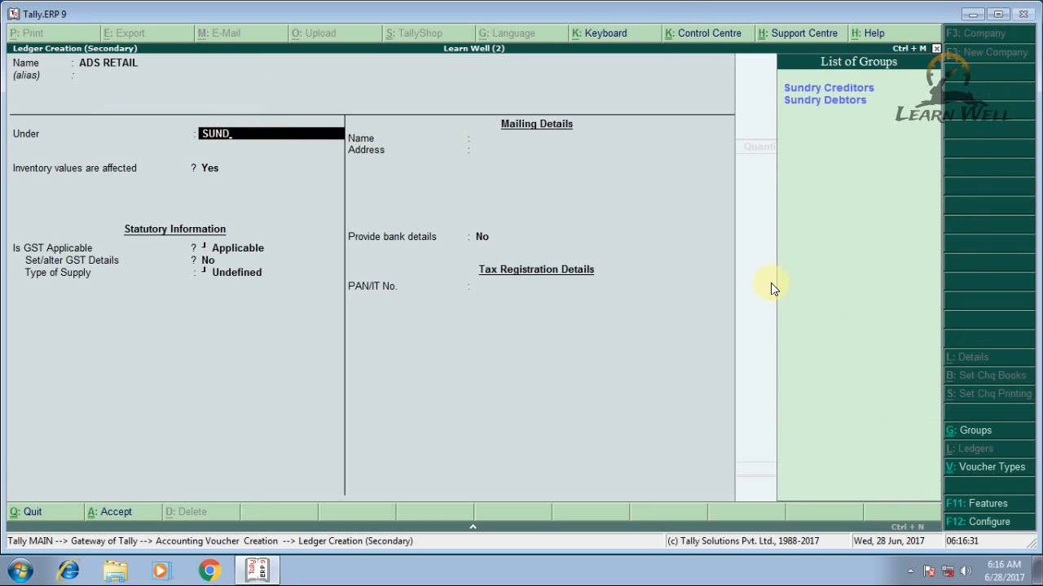
key("Down")
key("Return")
key("Return")
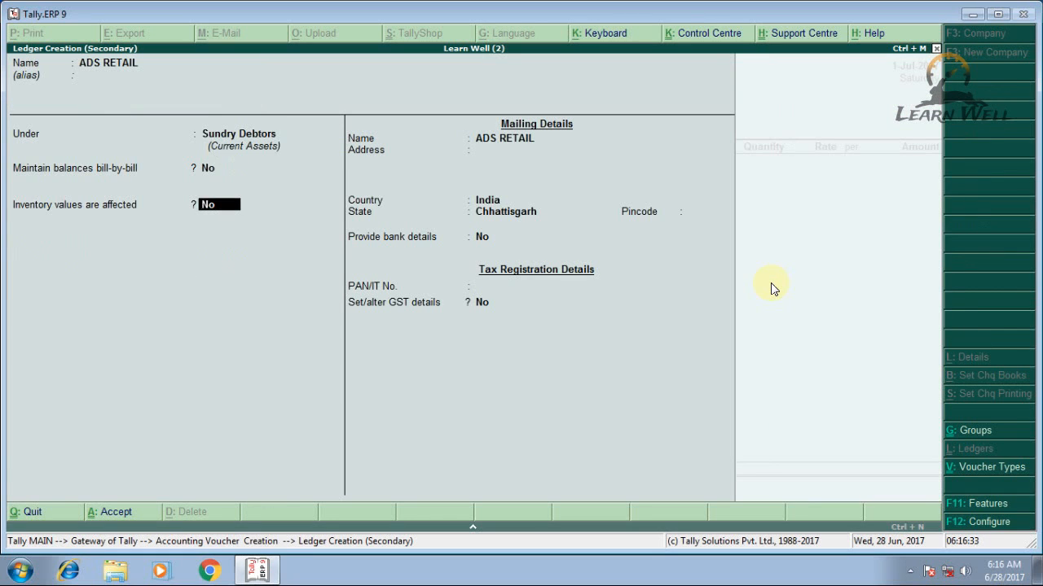
Keep inventory values unaffected, the mailing details at India and Chhattisgarh, and bank details at No for ADS RETAIL.
key("BackSpace")
key("Return")
key("Return")
key("Return")
key("Return")
key("Return")
key("Return")
key("Return")
key("Return")
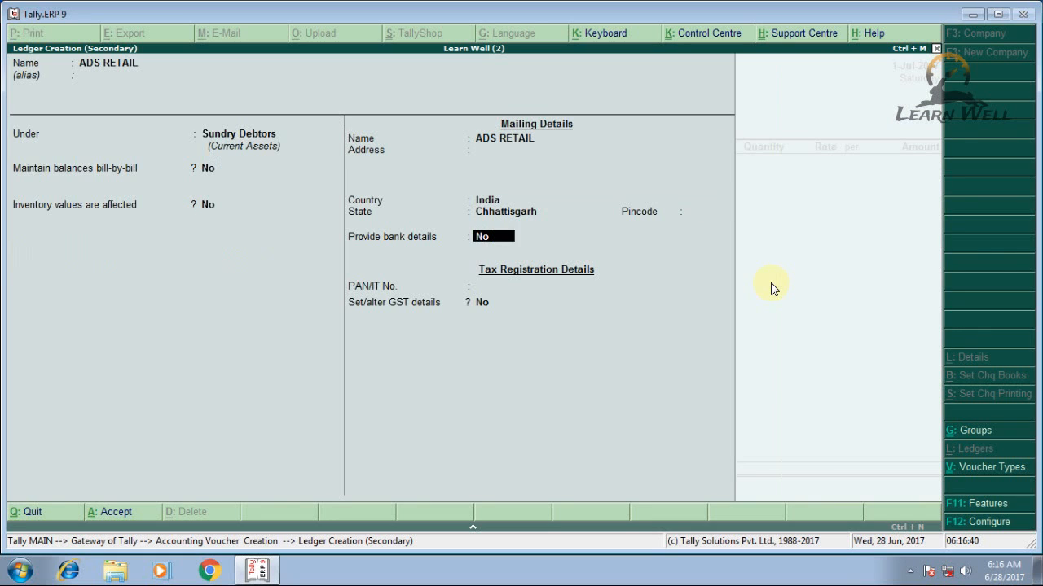
key("Return")
Enable GST details for ADS RETAIL with Regular registration, enter its GSTIN, keep the party type Not Applicable and save the ledger.
type("y")
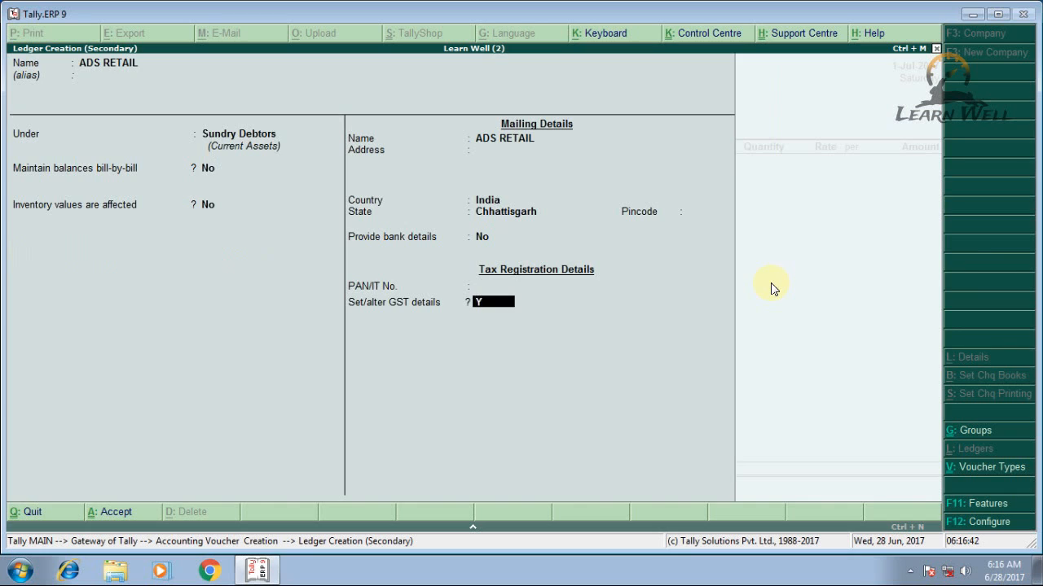
key("Return")
key("Return")
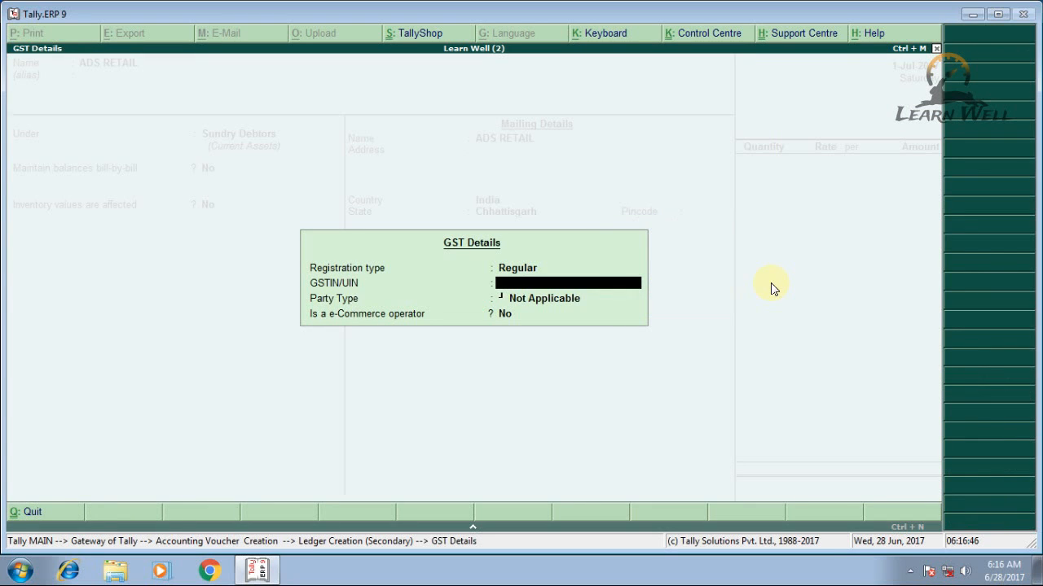
type("22KDKDS5464F")
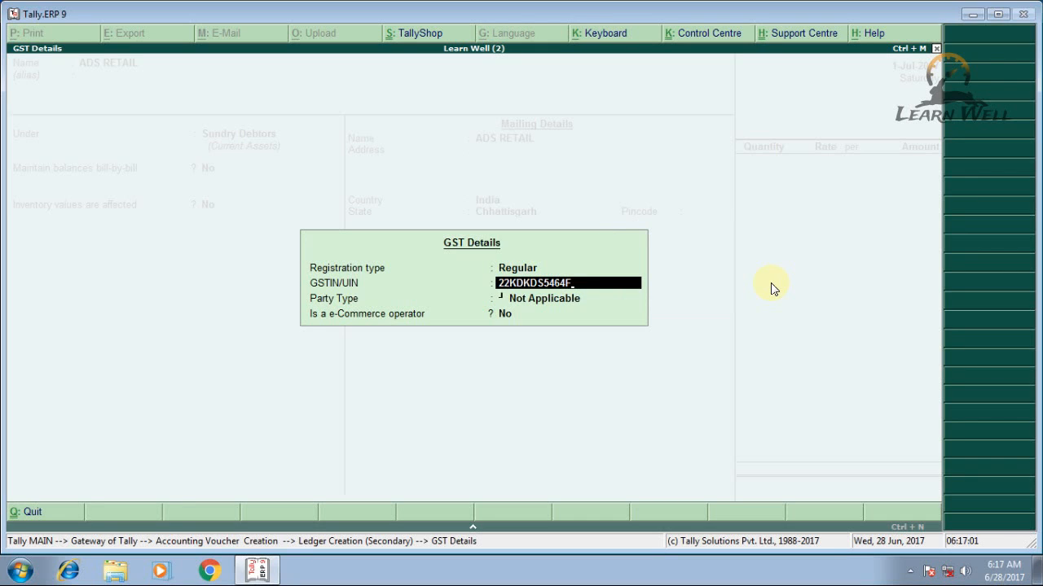
type("1ZL")
key("Return")
key("Return")
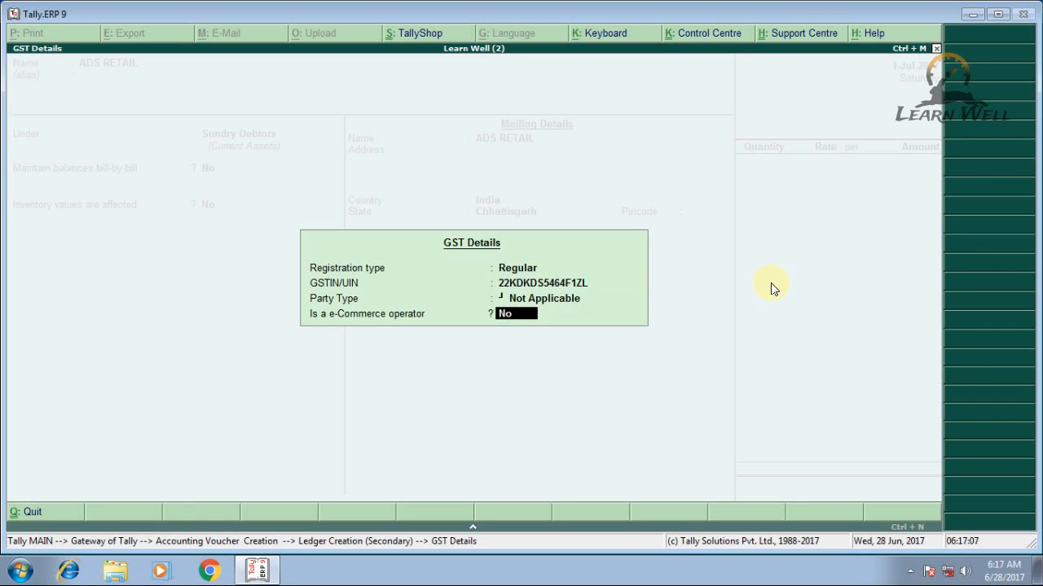
key("Return")
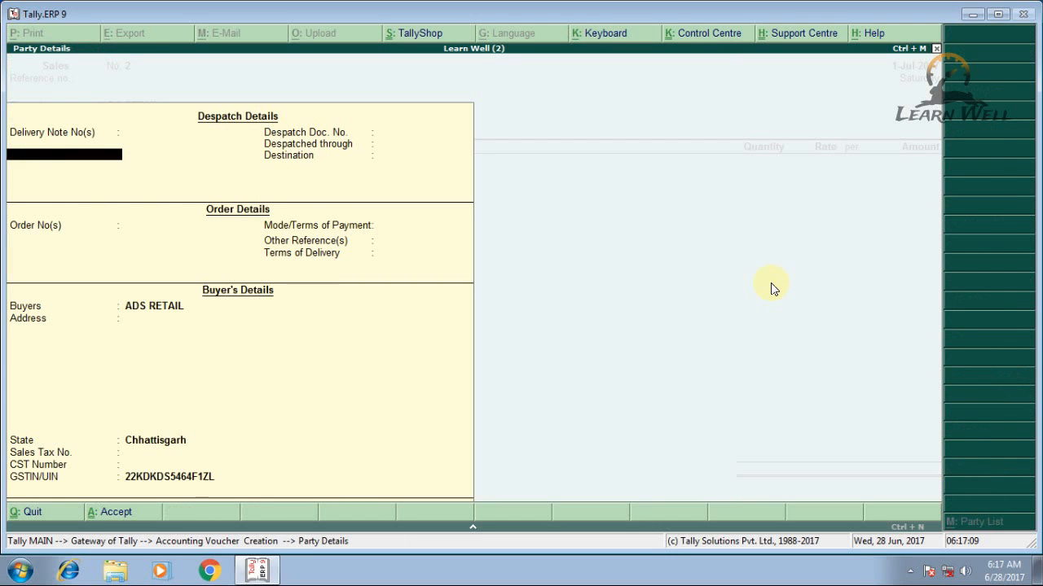
Accept the despatch, order and buyer details for ADS RETAIL unchanged and use SALES (IGST) as the sales ledger.
key("Return")
key("Return")
key("Return")
key("Return")
key("Return")
key("Return")
key("Return")
key("Return")
key("Return")
key("Return")
key("Return")
key("Return")
key("Return")
key("Return")
key("Return")
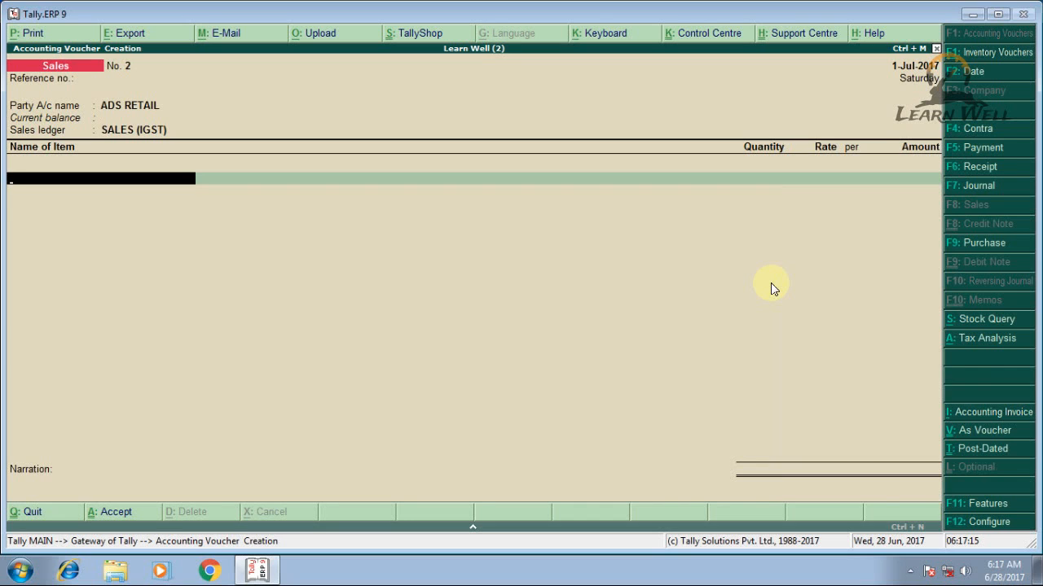
Add the stock item IRON to the ADS RETAIL voucher with a quantity of 20 KG at a rate of 210 per KG.
type("I")
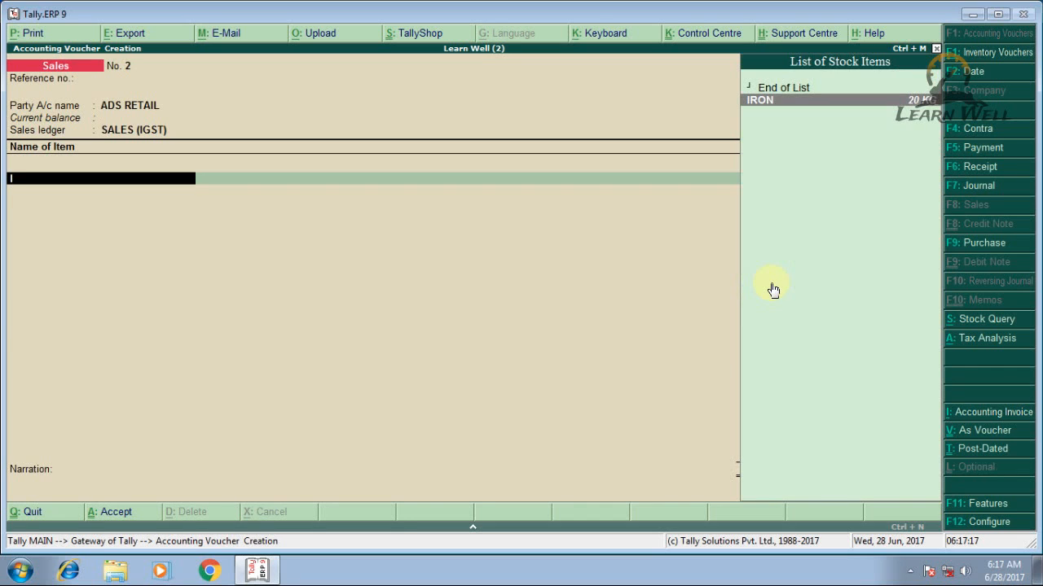
key("Return")
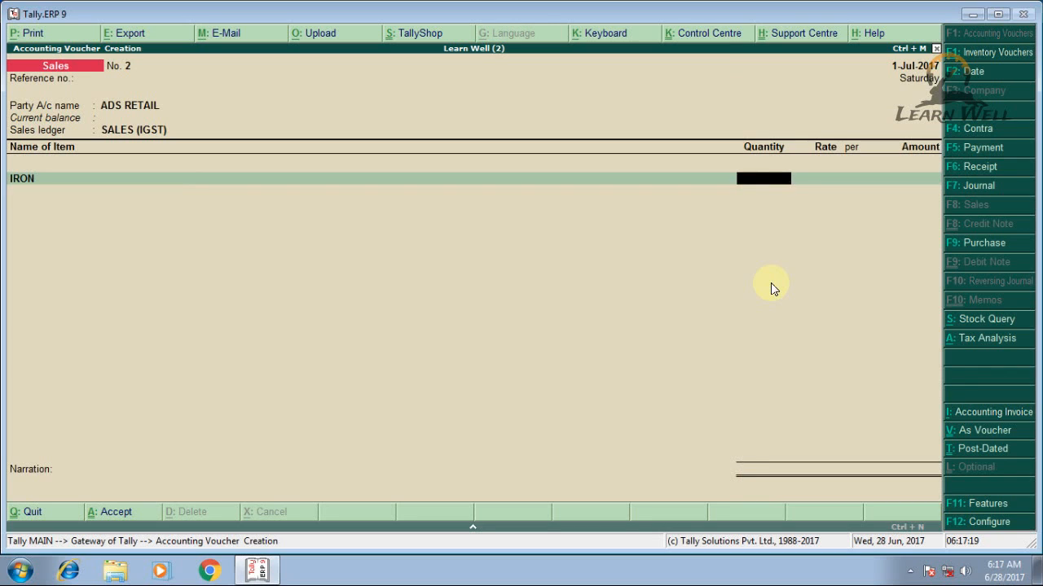
type("20")
key("Return")
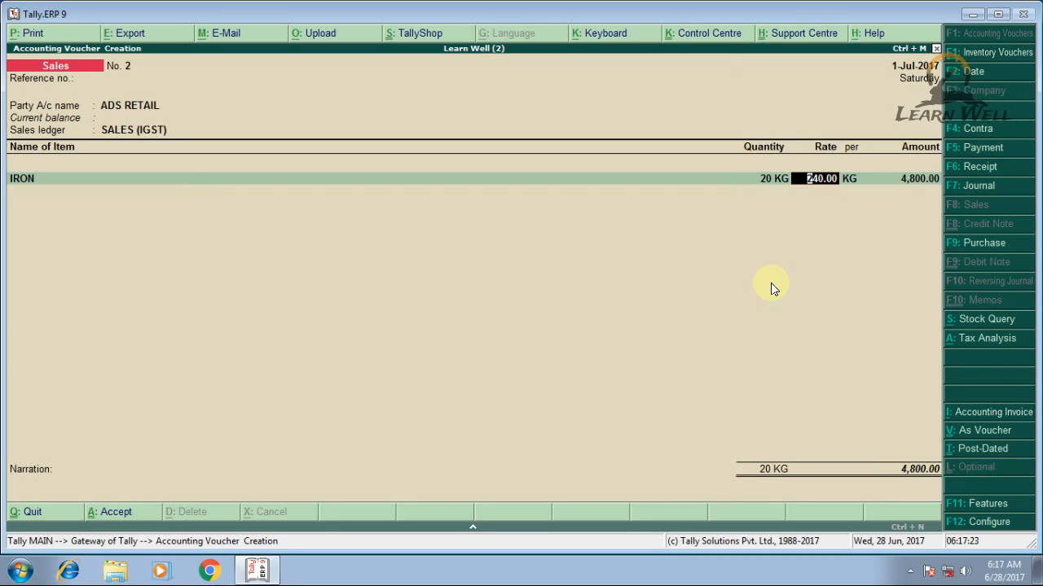
type("210")
key("Return")
key("Return")
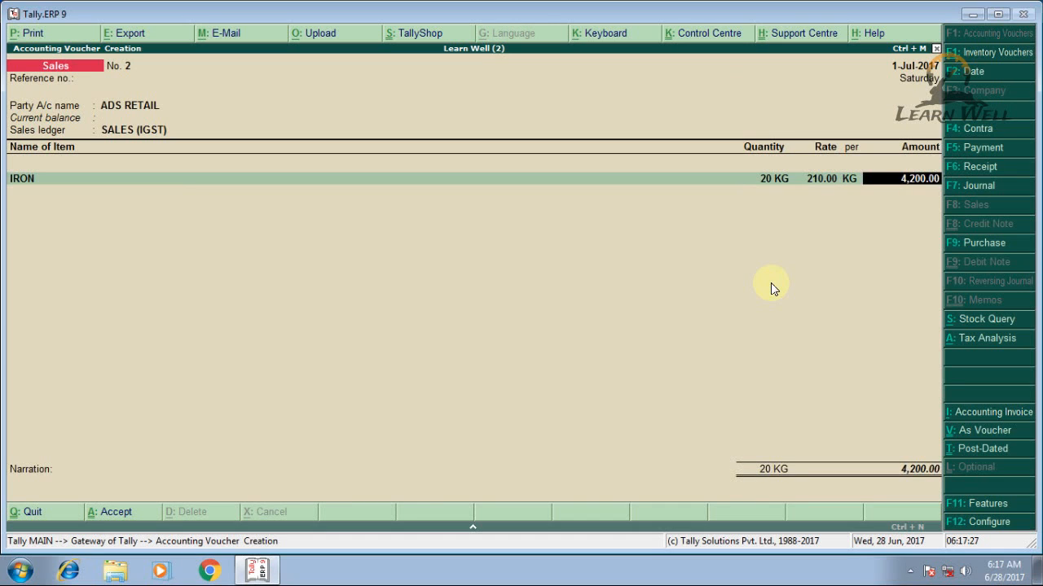
key("Return")
key("Return")
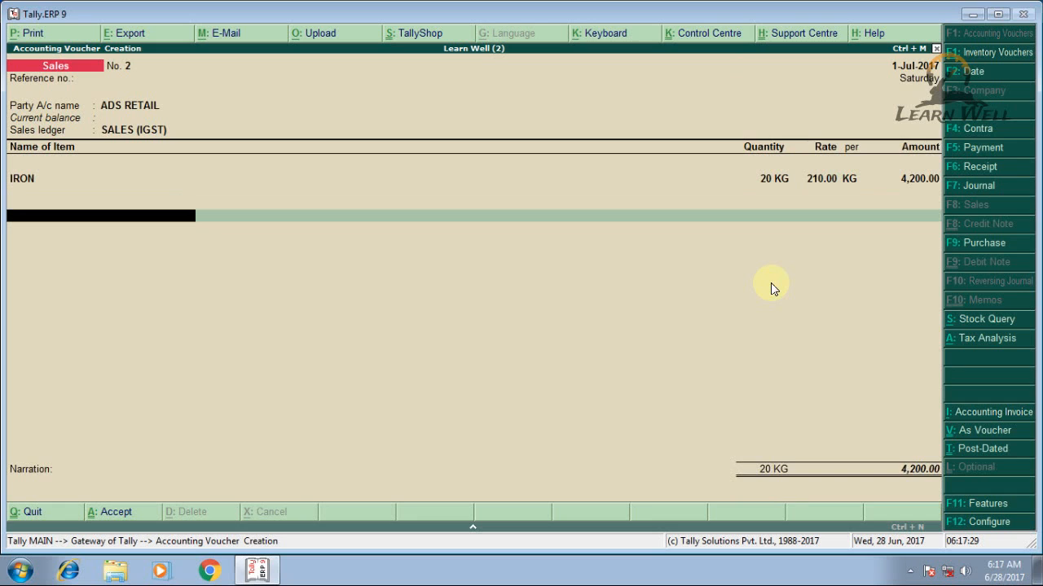
type("IG")
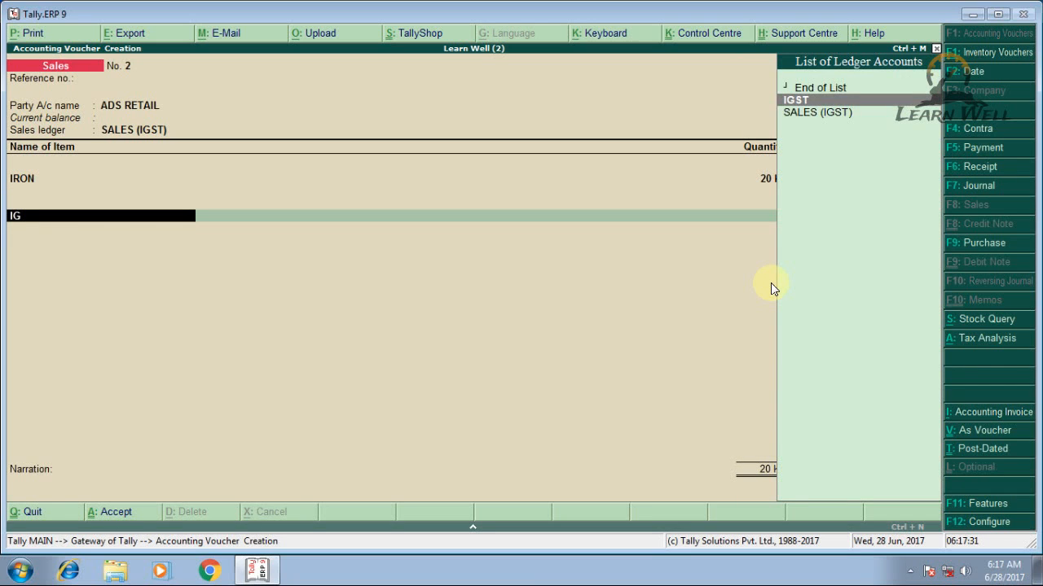
key("BackSpace")
key("BackSpace")
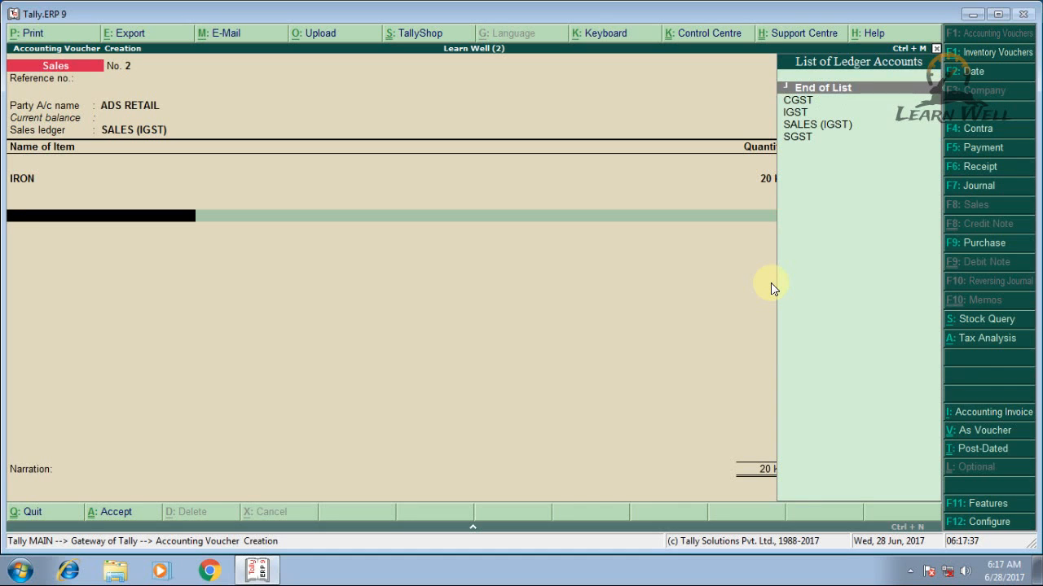
Add the CGST and SGST tax ledgers to the sales voucher.
type("C")
key("Return")
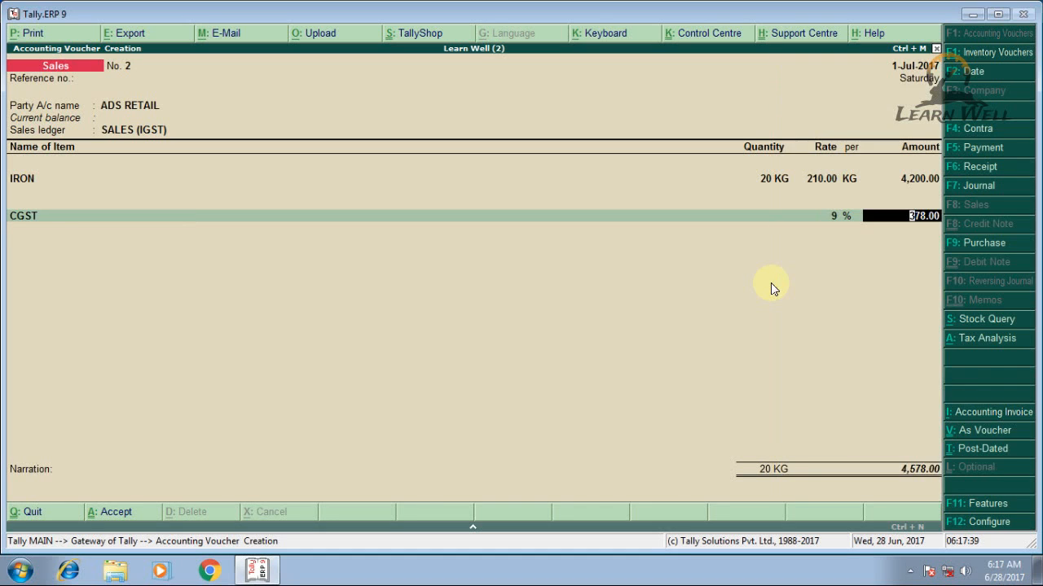
key("Return")
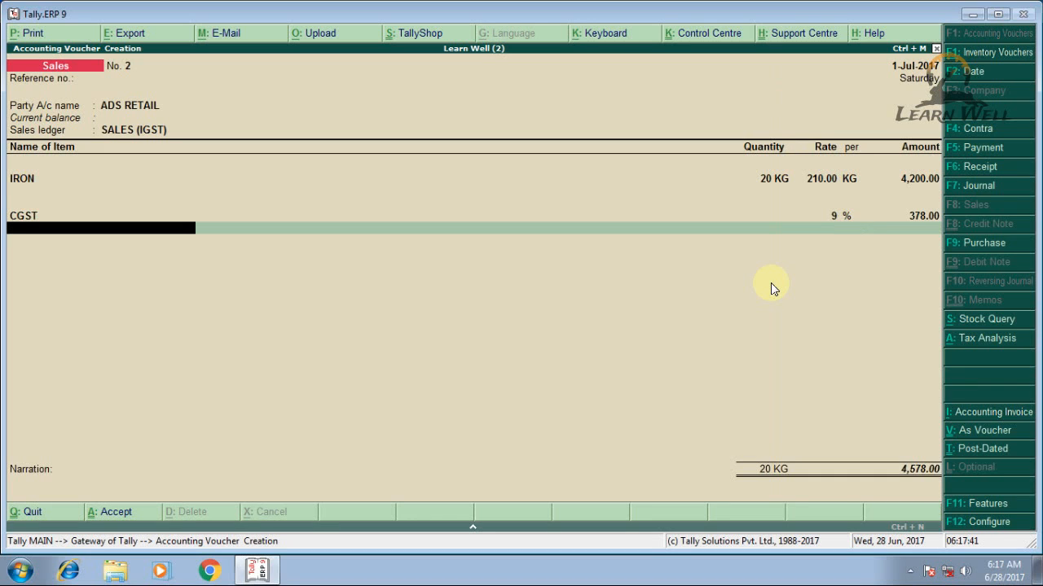
type("S")
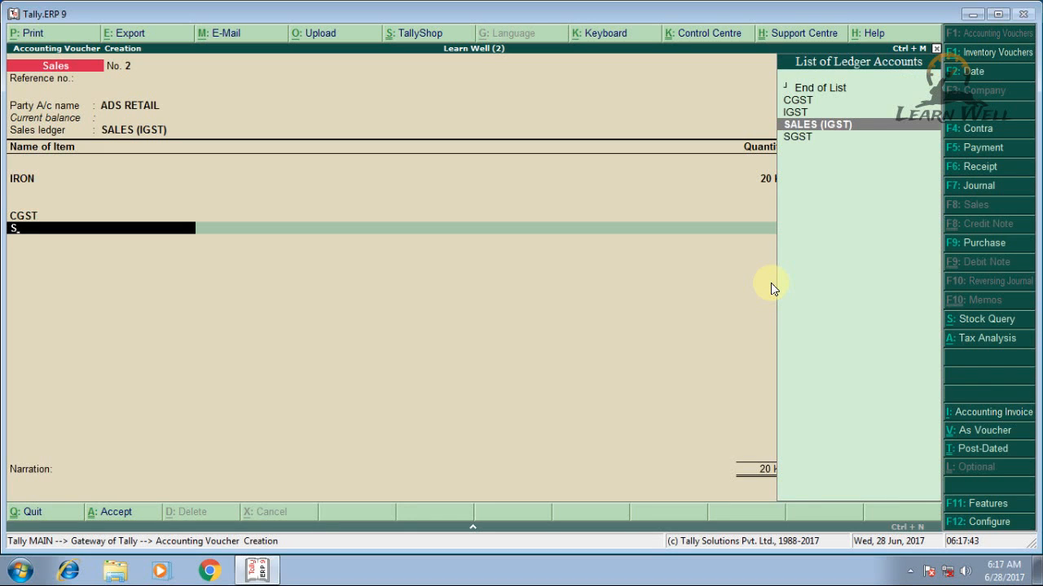
key("Down")
key("Return")
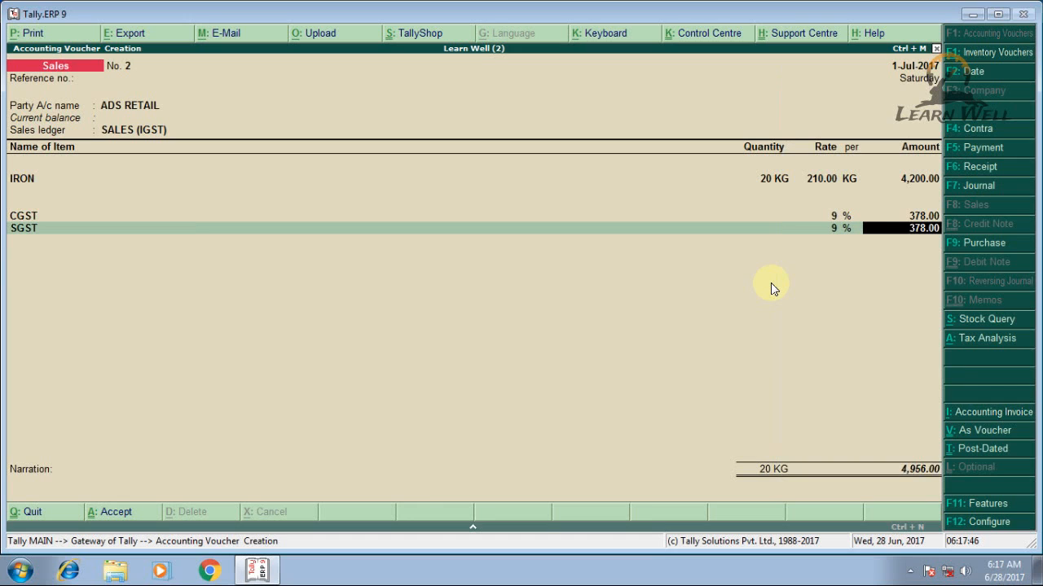
key("Return")
Finish the ledger entries, leave the narration empty and save the ADS RETAIL sales voucher.
key("Return")
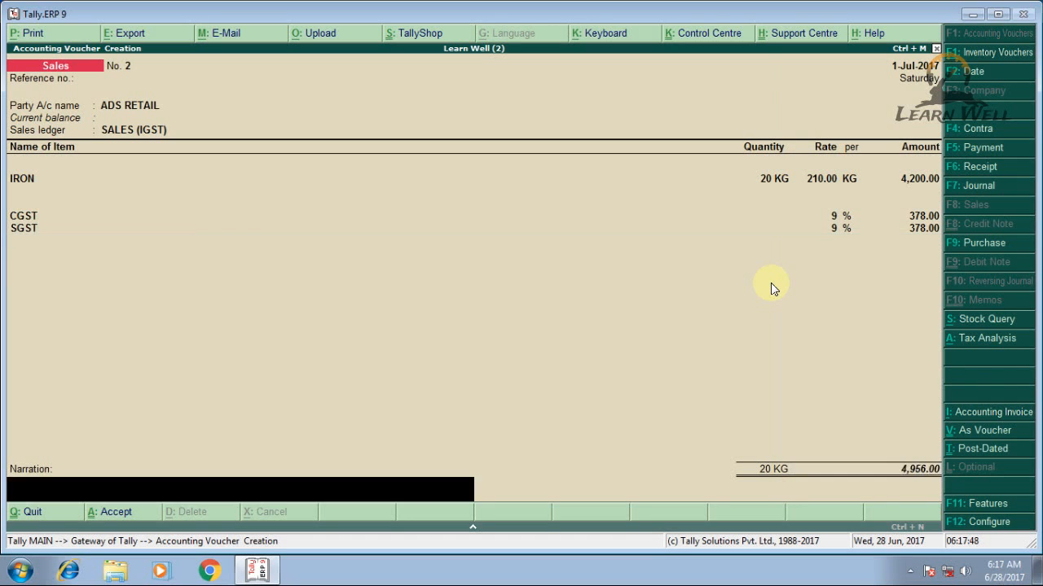
key("Return")
key("Return")
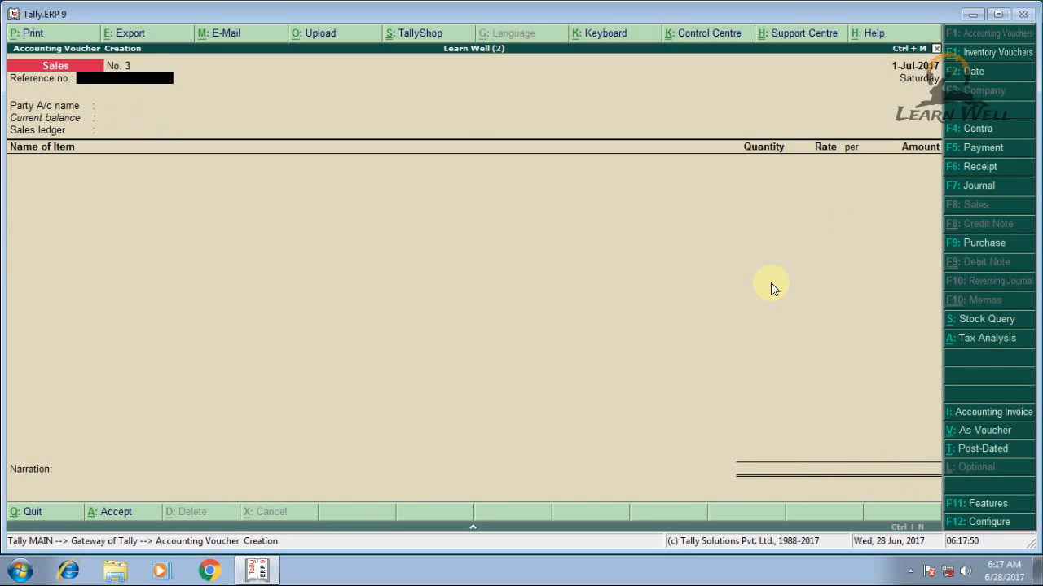
Leave voucher entry and open the voucher type masters in the company's accounts information.
key("Escape")
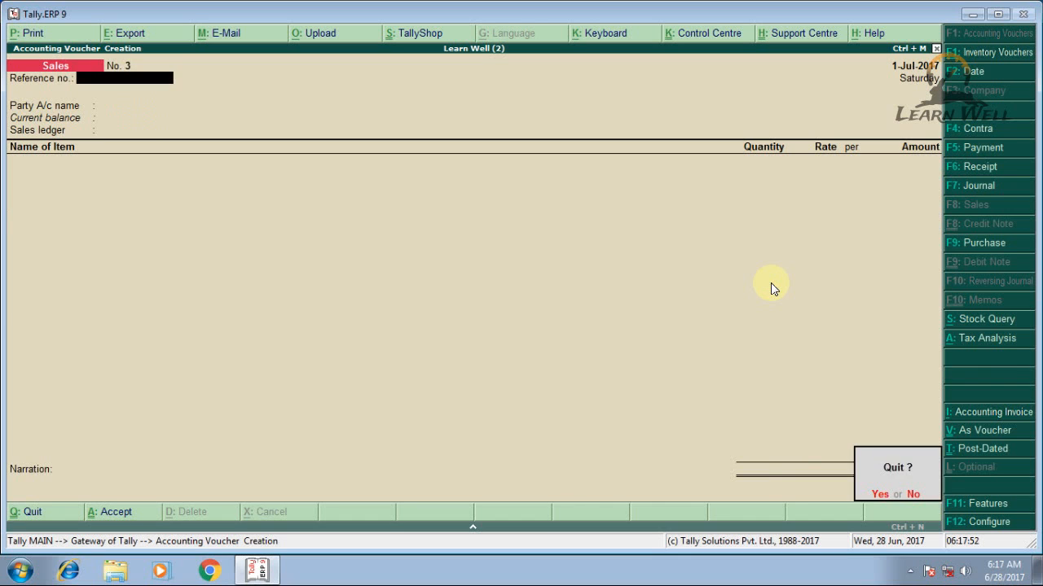
key("Return")
key("Up")
key("Up")
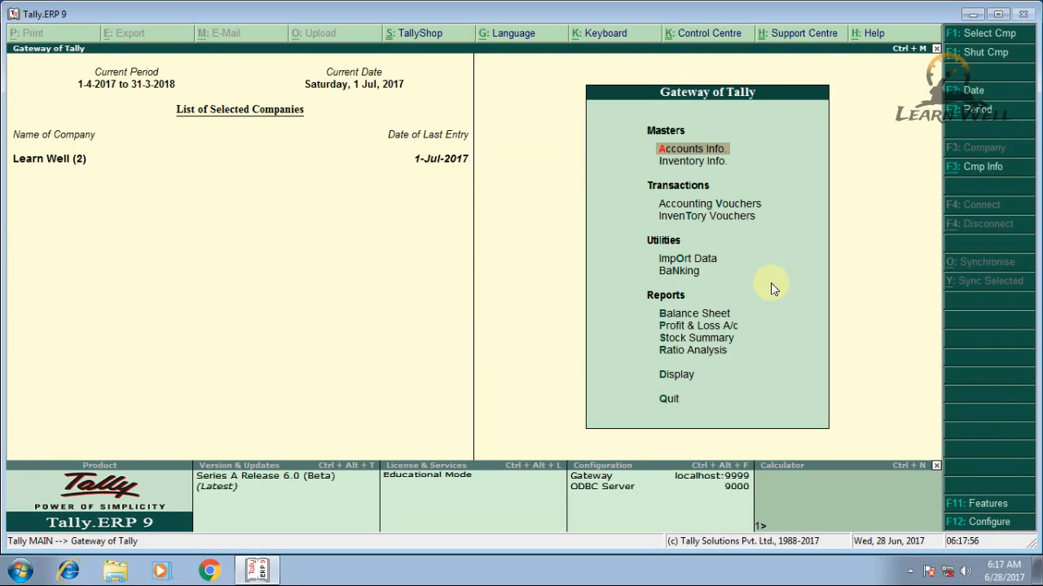
key("Down")
key("Down")
key("Up")
key("Up")
key("Up")
key("Down")
key("Return")
key("Down")
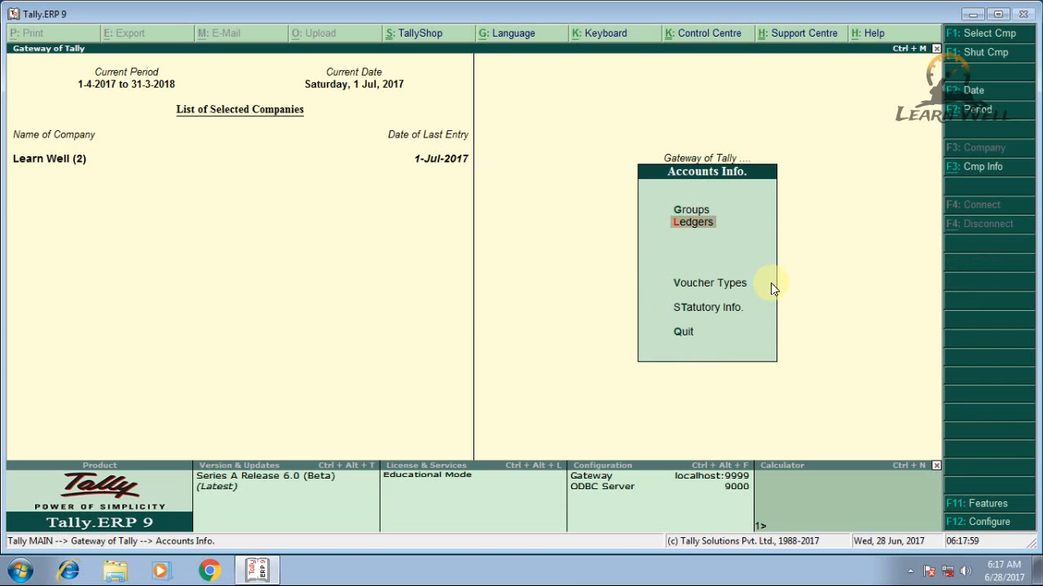
key("Up")
key("Up")
key("Up")
key("Up")
key("Return")
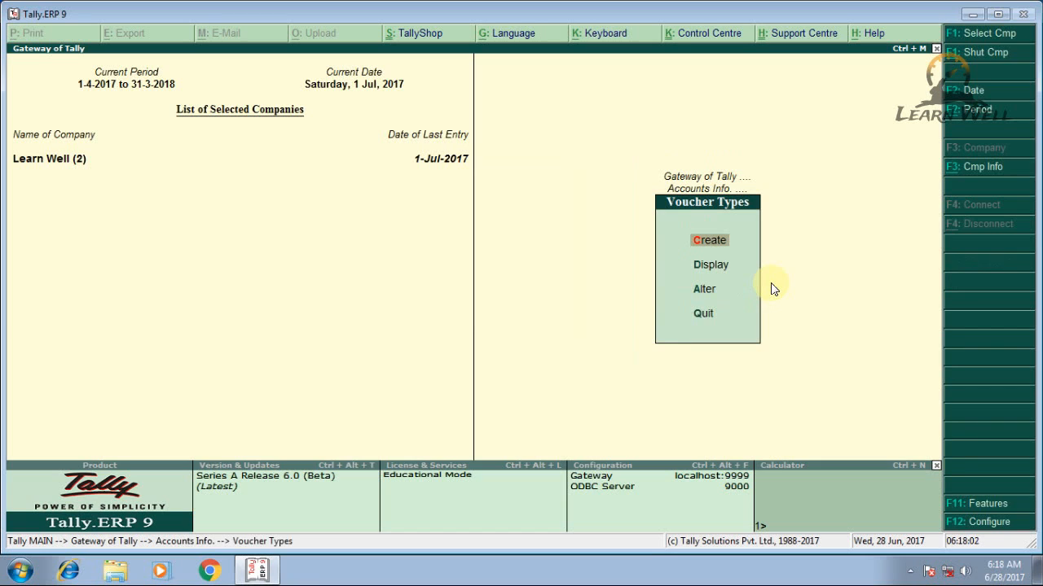
Start a new voucher type named SALES (GST) and leave its alias empty.
key("Return")
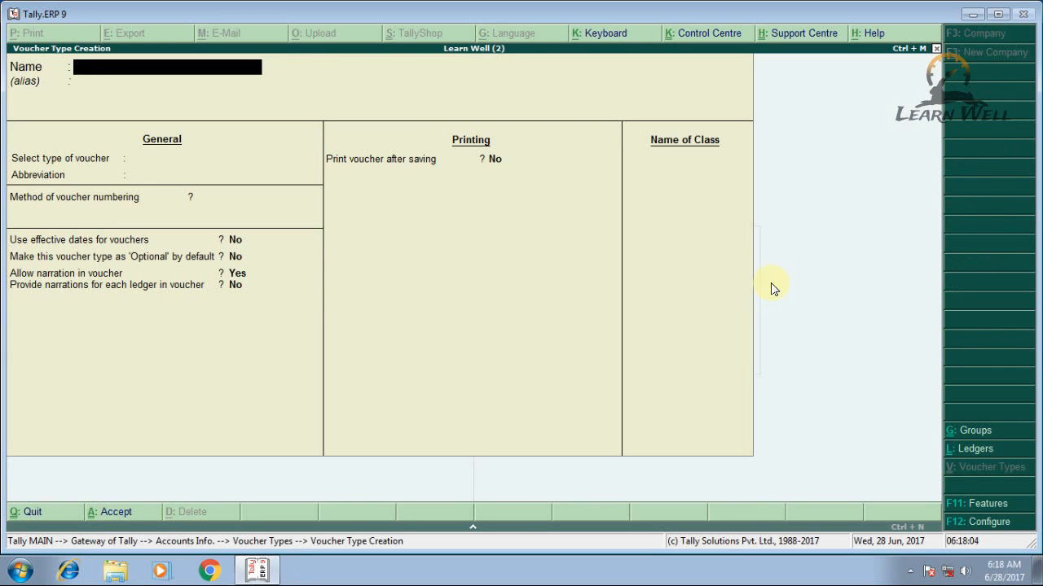
type("SALES (GSY")
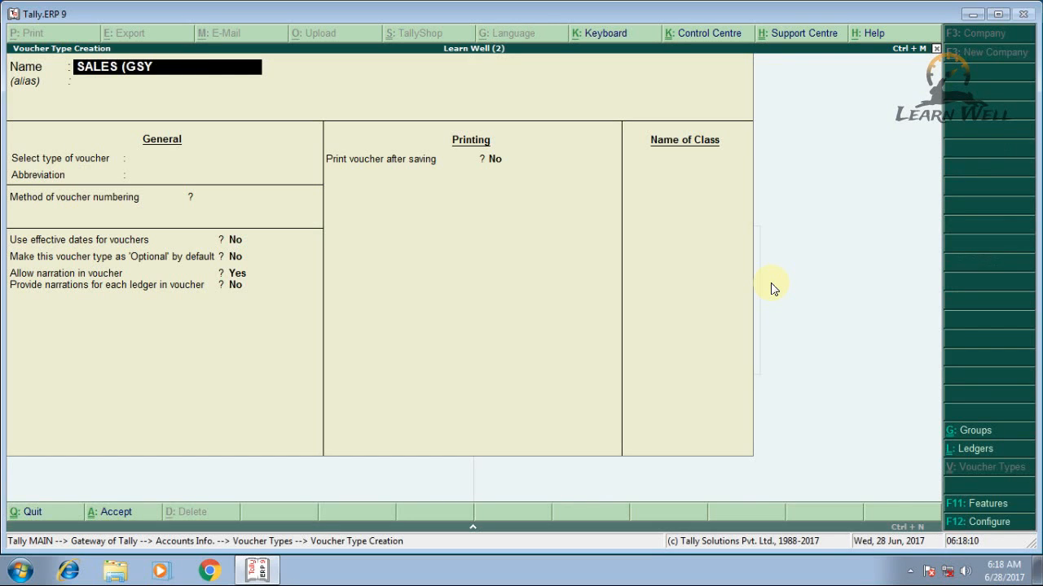
key("BackSpace")
type("T)")
key("Return")
key("BackSpace")
key("Return")
key("BackSpace")
key("Return")
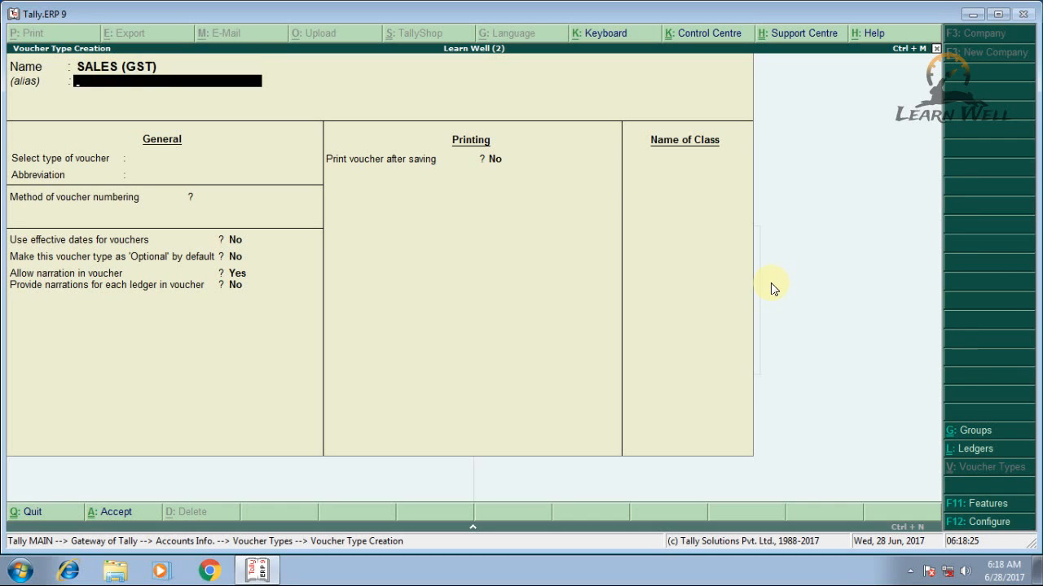
key("Return")
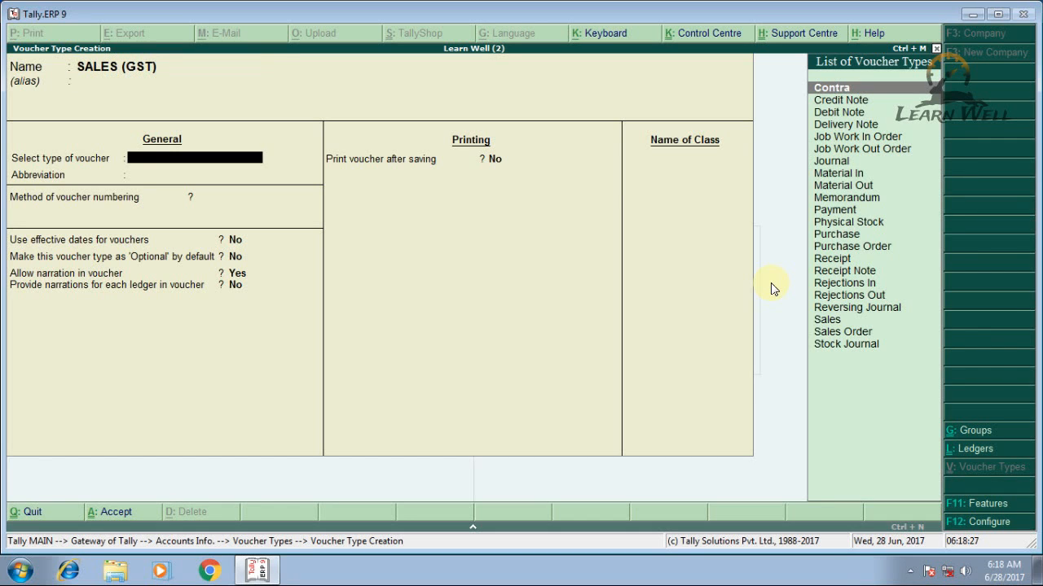
Base the new SALES (GST) voucher type on the Sales type.
key("Return")
key("Return")
key("BackSpace")
key("BackSpace")
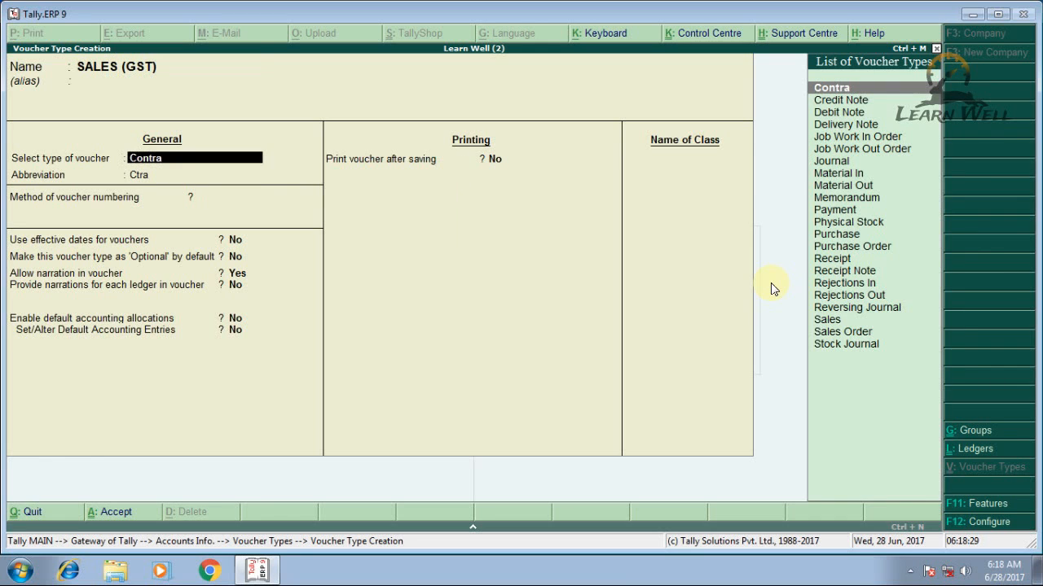
type("SALE")
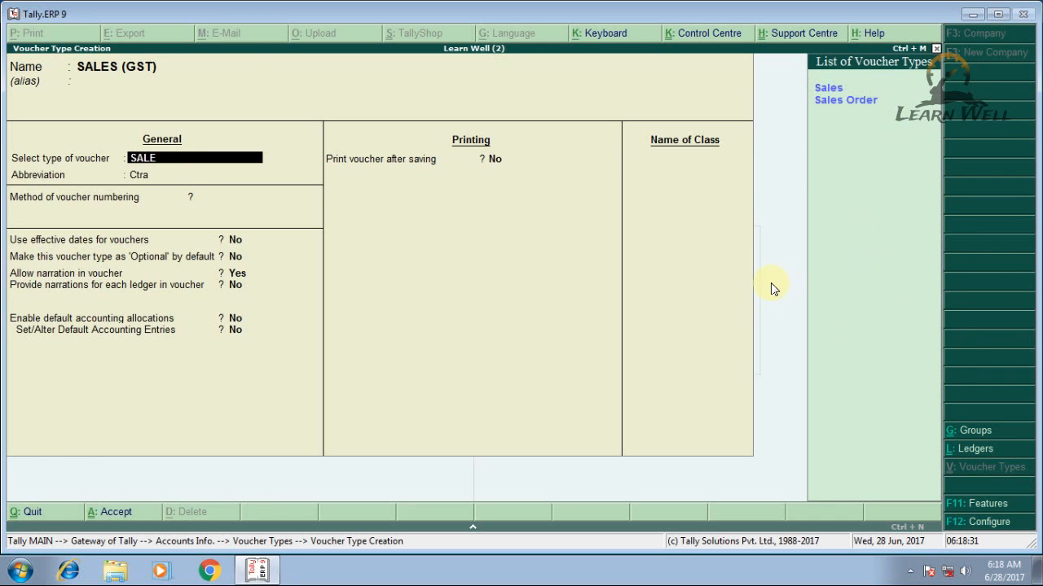
key("Return")
Accept the abbreviation Sale, automatic numbering without advanced configuration, no POS invoicing and the remaining general and printing defaults.
key("Return")
key("Return")
key("Return")
key("Return")
key("Return")
key("Return")
key("Return")
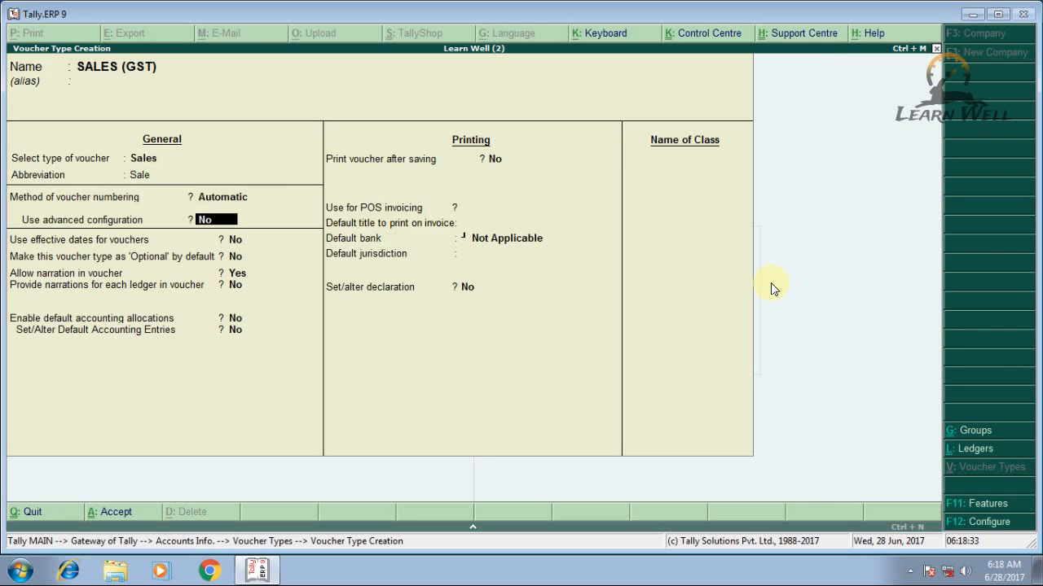
key("Return")
key("Return")
key("Return")
key("Return")
key("Return")
key("Return")
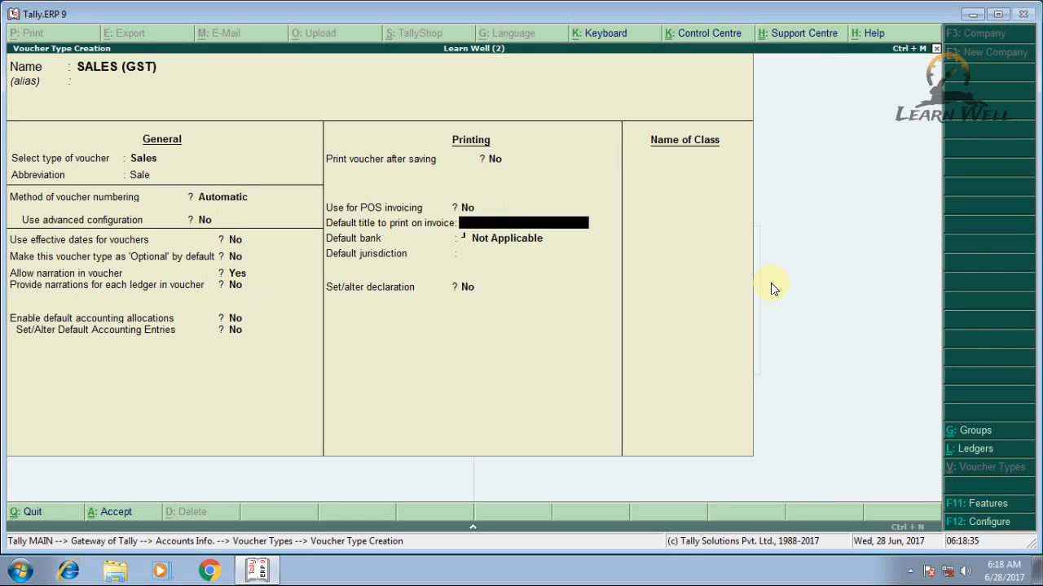
key("Return")
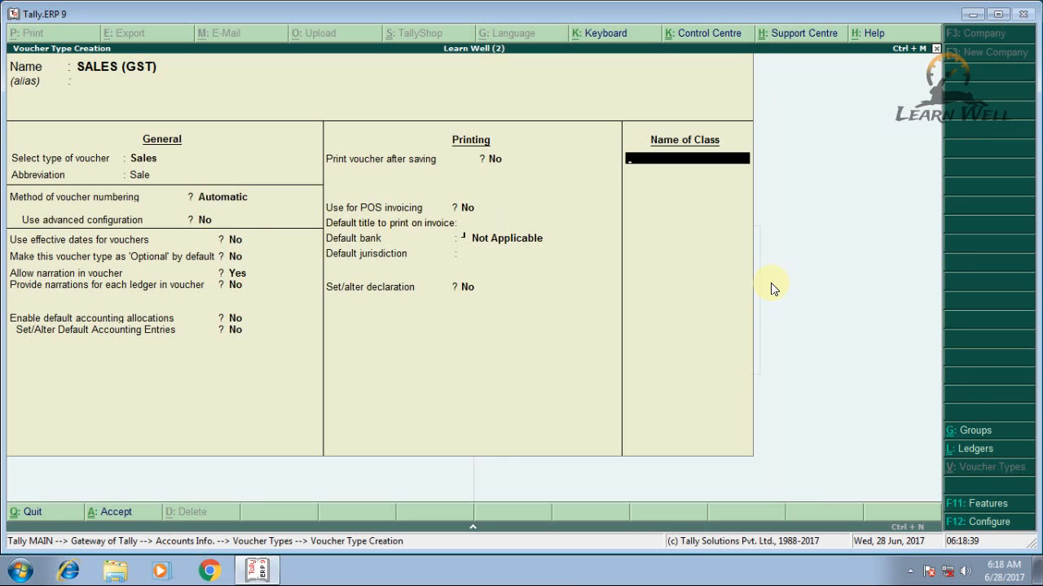
Add a voucher class named GST and leave its excluded and included group lists empty.
type("GS")
key("BackSpace")
key("Return")
key("Return")
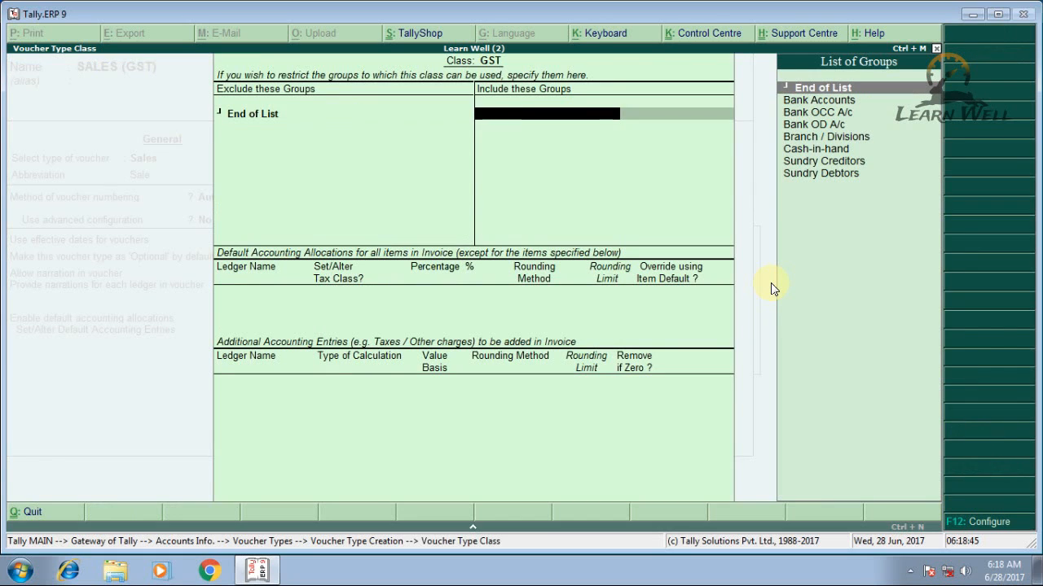
key("Return")
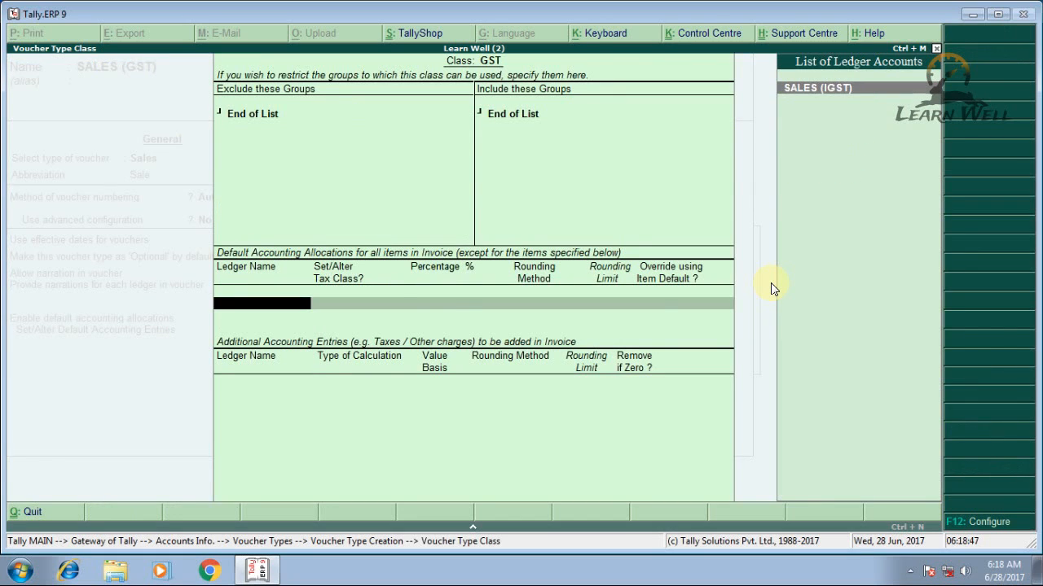
Set SALES (IGST) as the class's default accounting allocation at 100%, with no tax class change and no item default override.
key("Return")
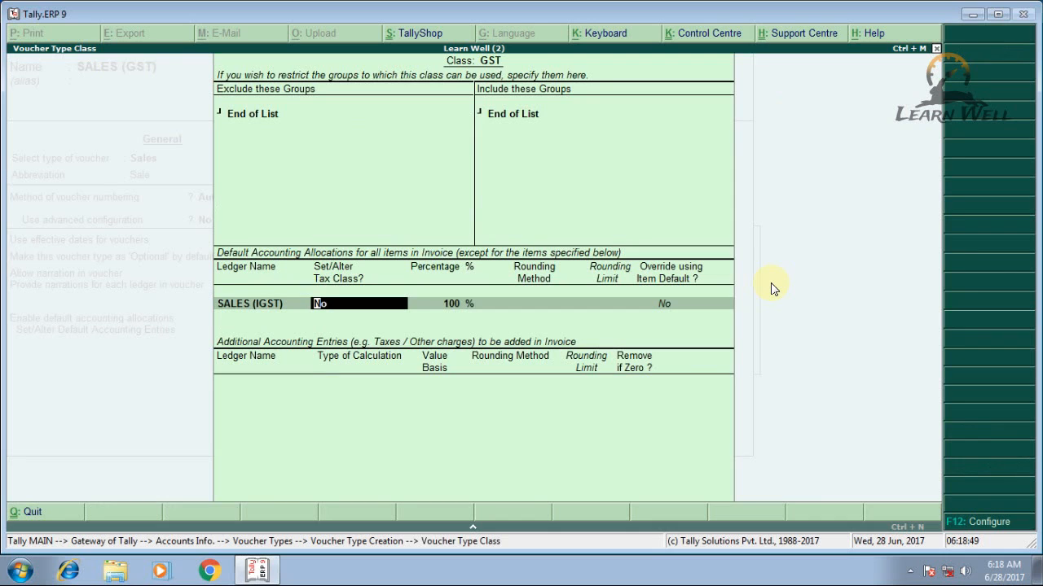
key("Return")
key("Return")
key("Return")
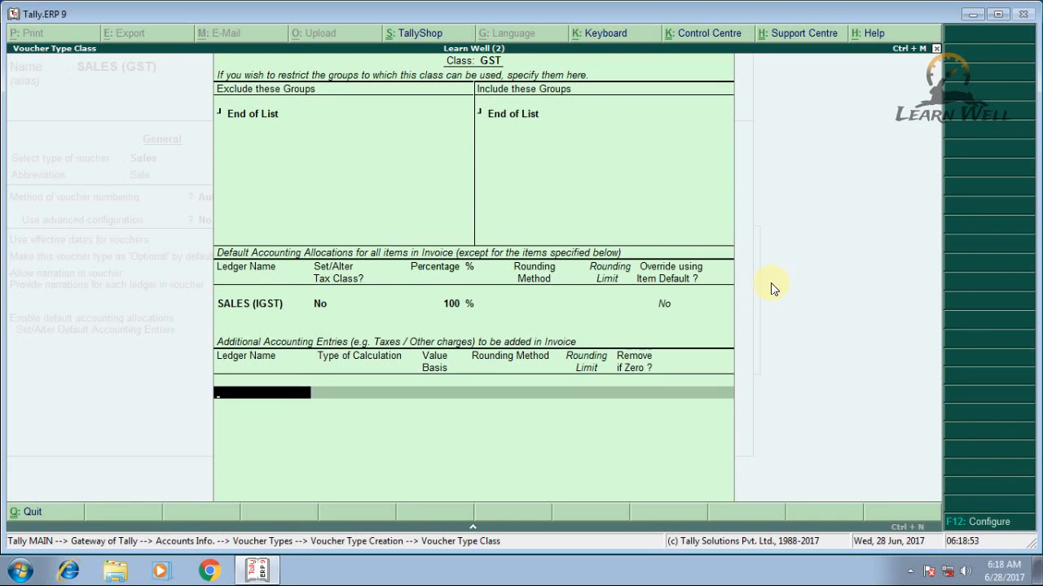
Add CGST and SGST as the class's additional accounting entries, each with Remove if Zero set to Yes.
type("GS")
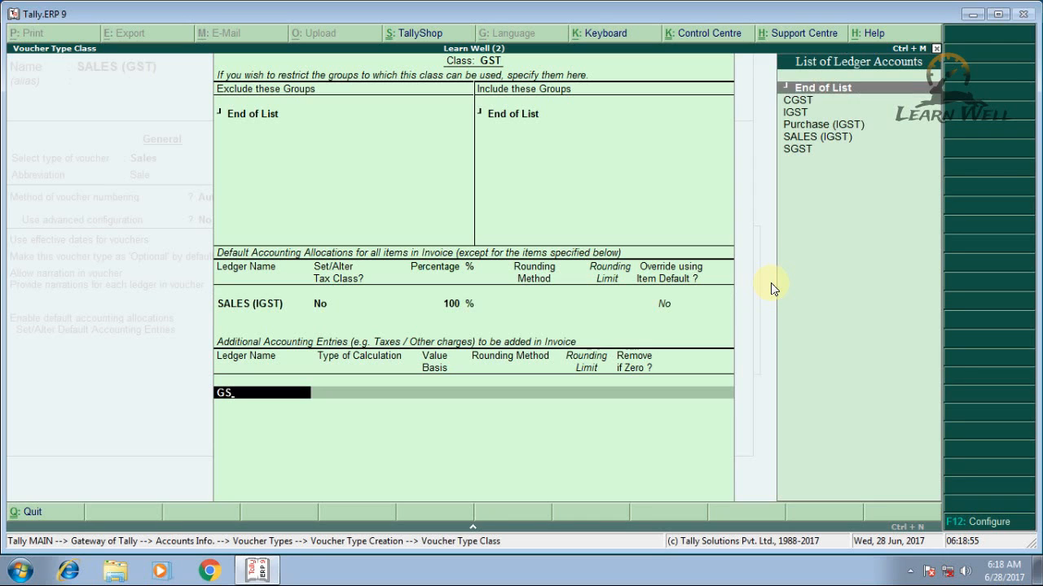
key("Down")
key("Return")
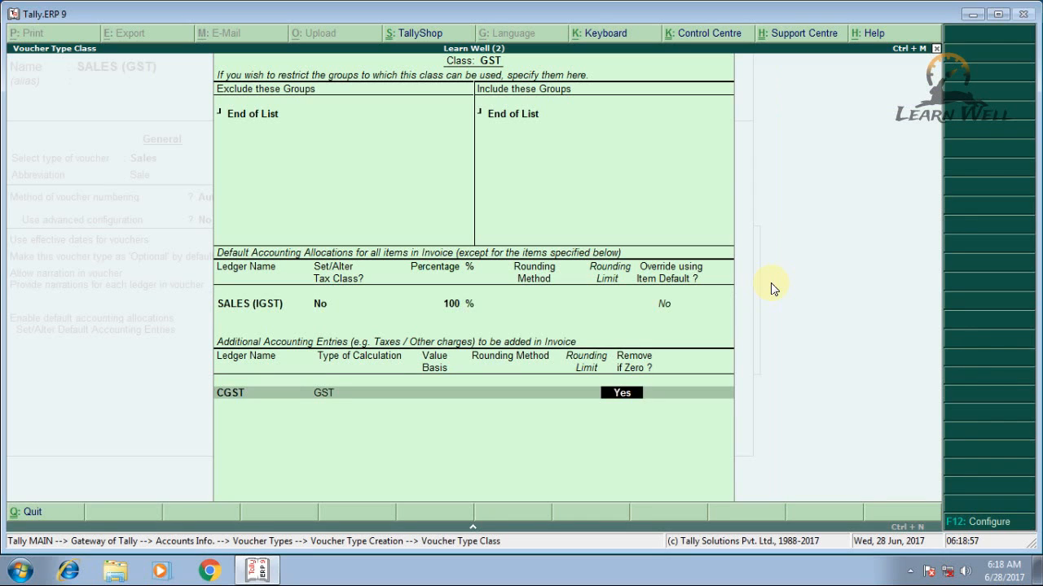
key("Return")
key("BackSpace")
key("Return")
key("BackSpace")
key("Return")
type("sg")
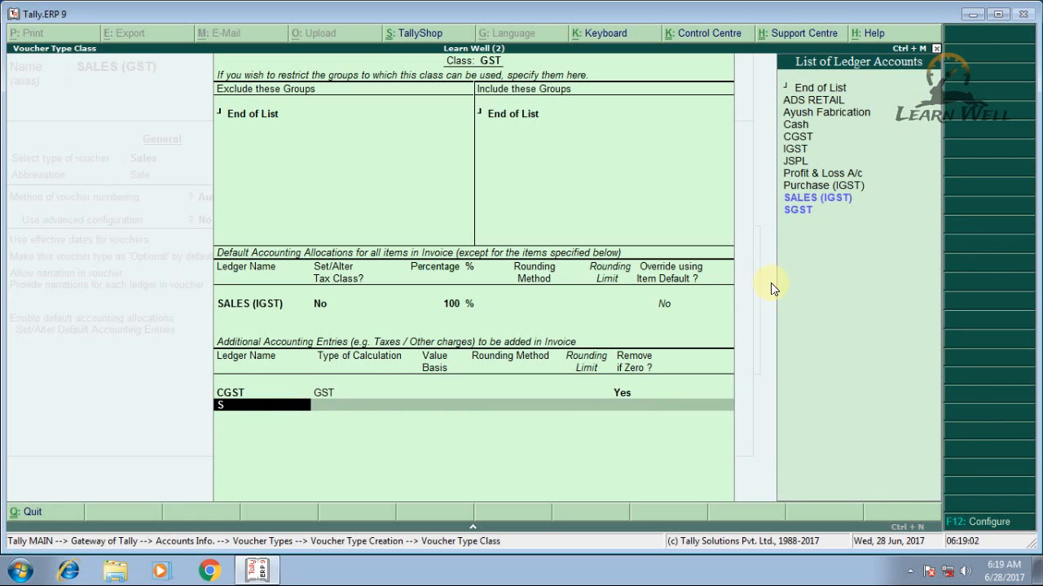
key("Return")
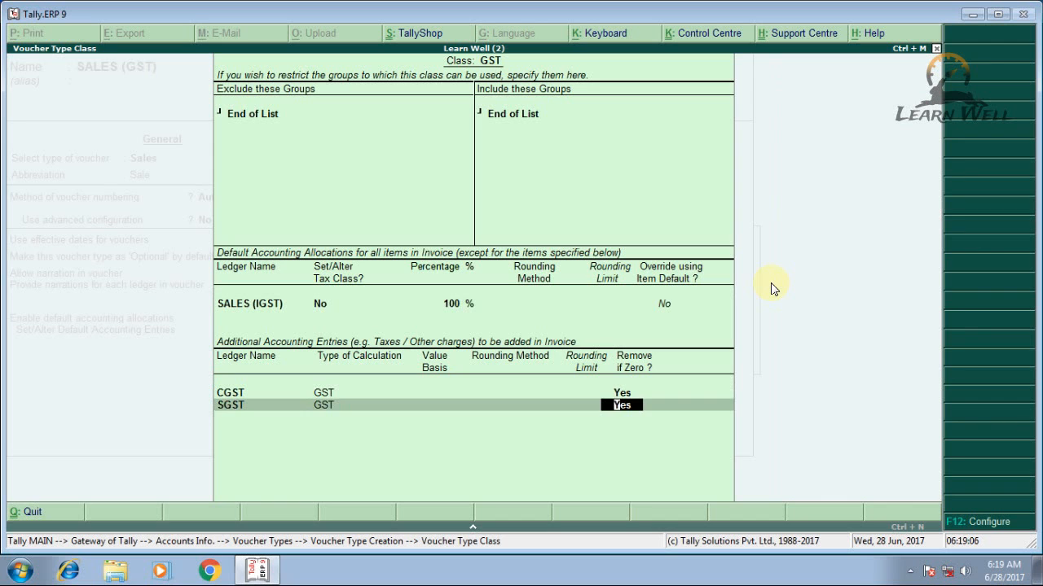
key("Return")
Finish the GST class, save the SALES (GST) voucher type and return to the Gateway of Tally.
key("Return")
key("Return")
key("Return")
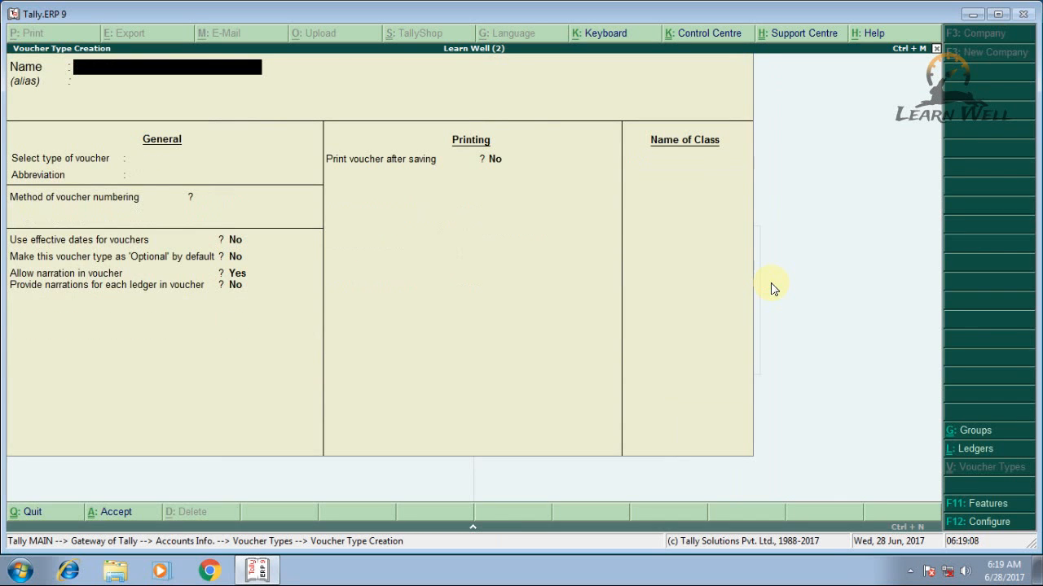
key("Escape")
key("Escape")
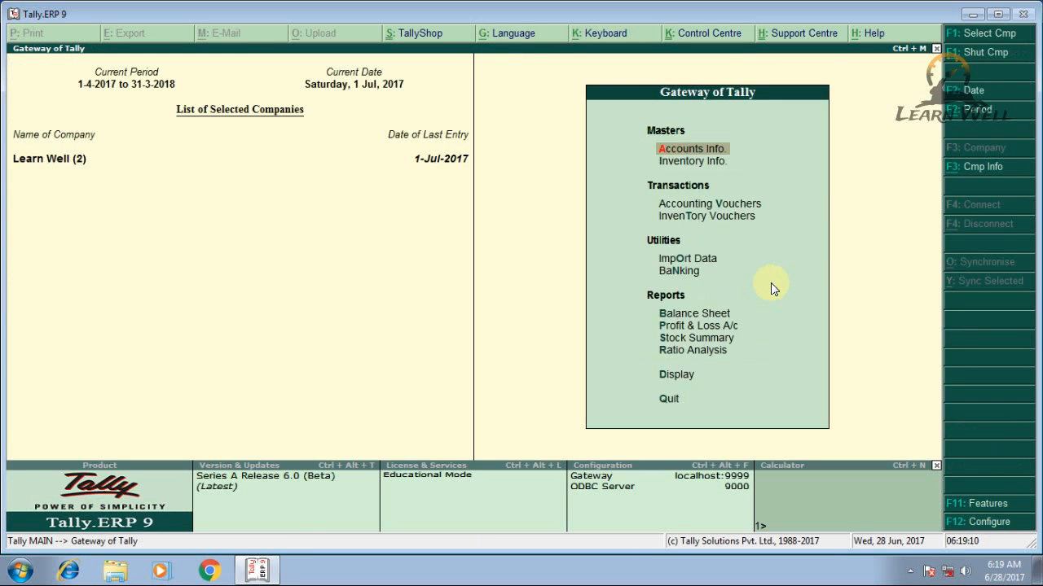
Open accounting voucher entry and switch to a SALES (GST) voucher with the GST class.
key("v")
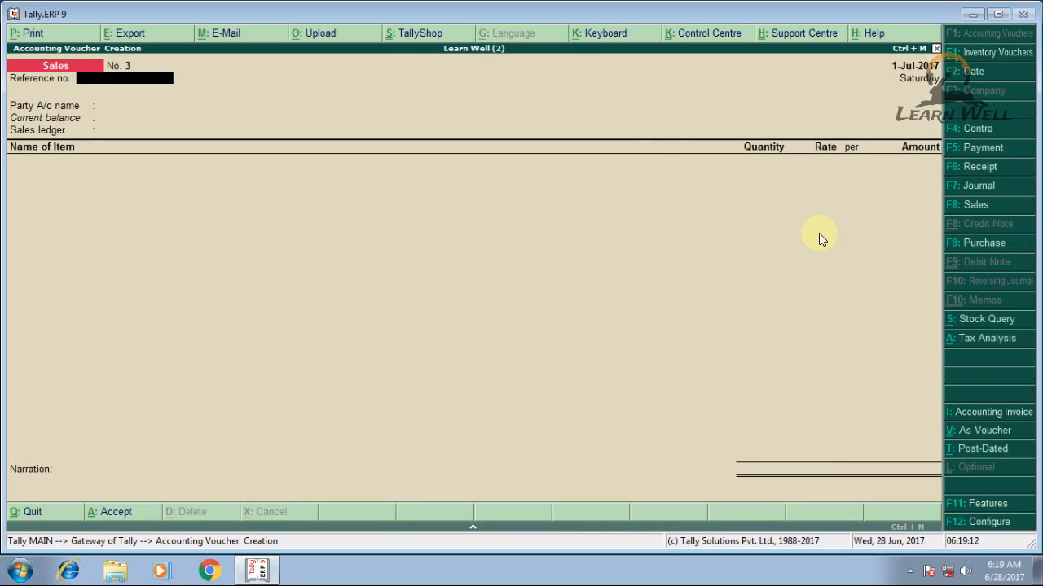
left_click(980, 207)
key("Down")
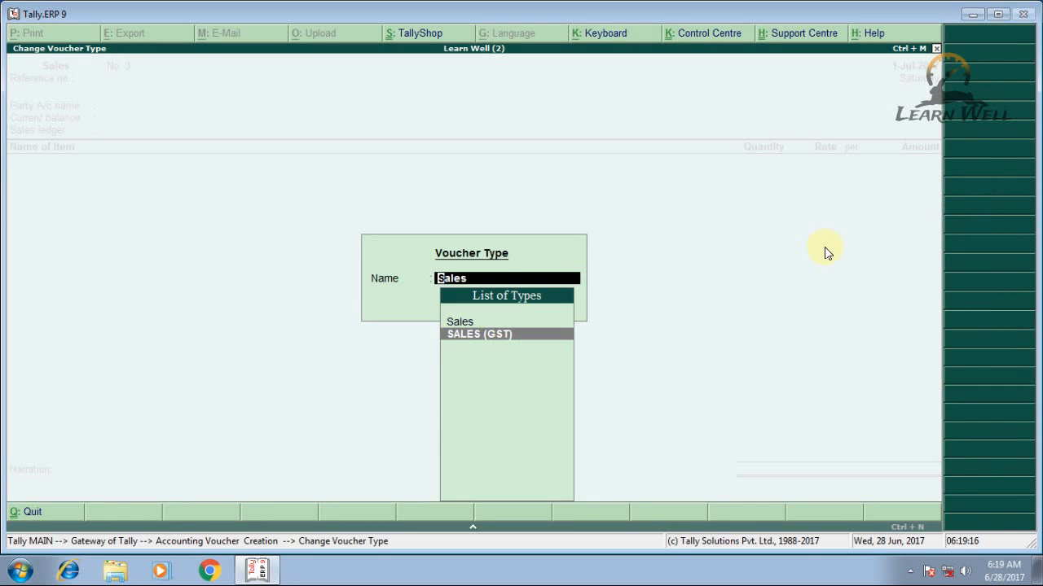
key("Return")
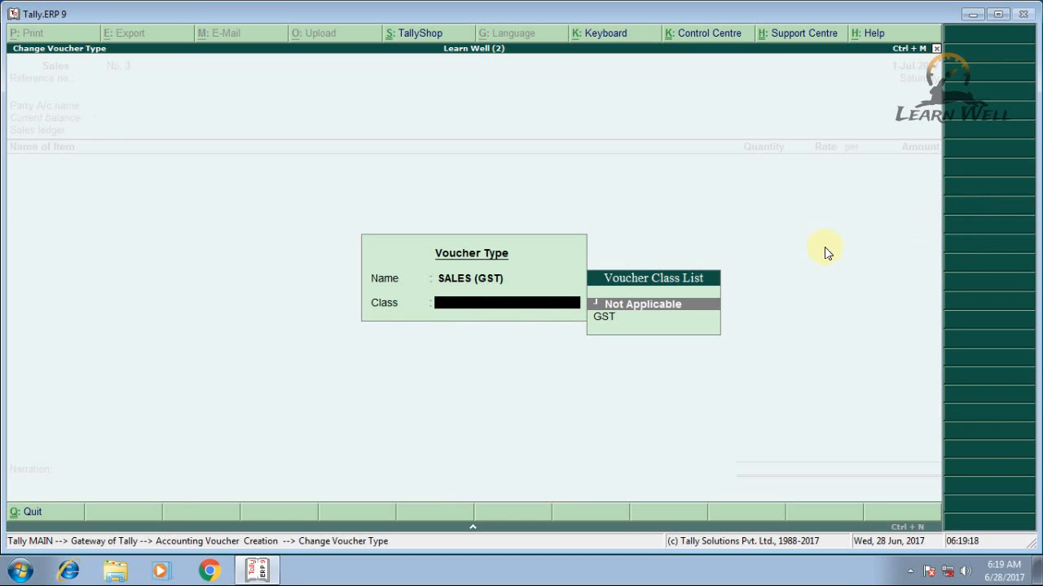
key("Down")
key("Return")
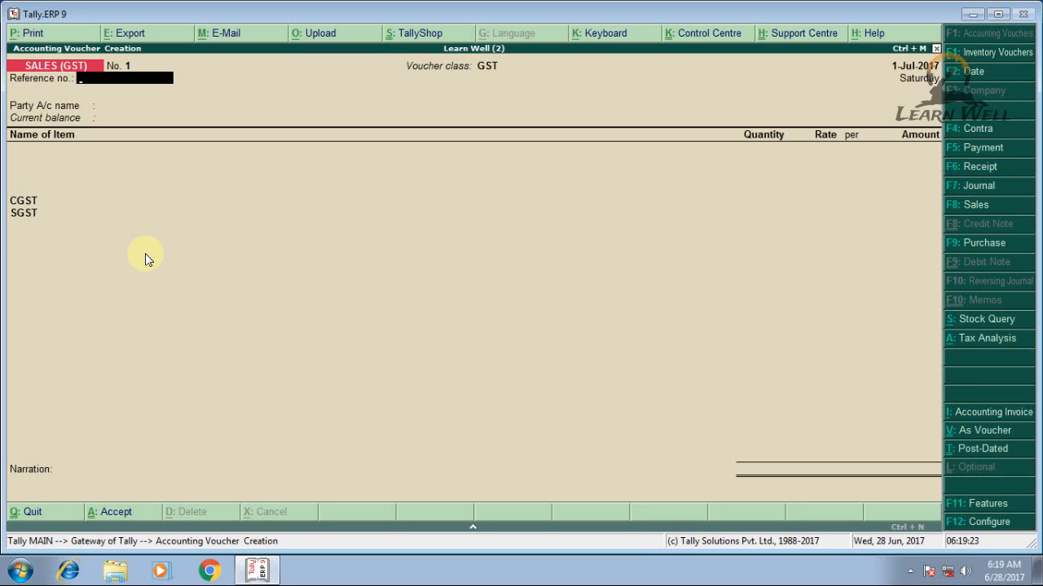
Leave the reference number empty, choose ADS RETAIL as the party and accept its despatch, order and buyer details with state Chhattisgarh.
key("Return")
key("Down")
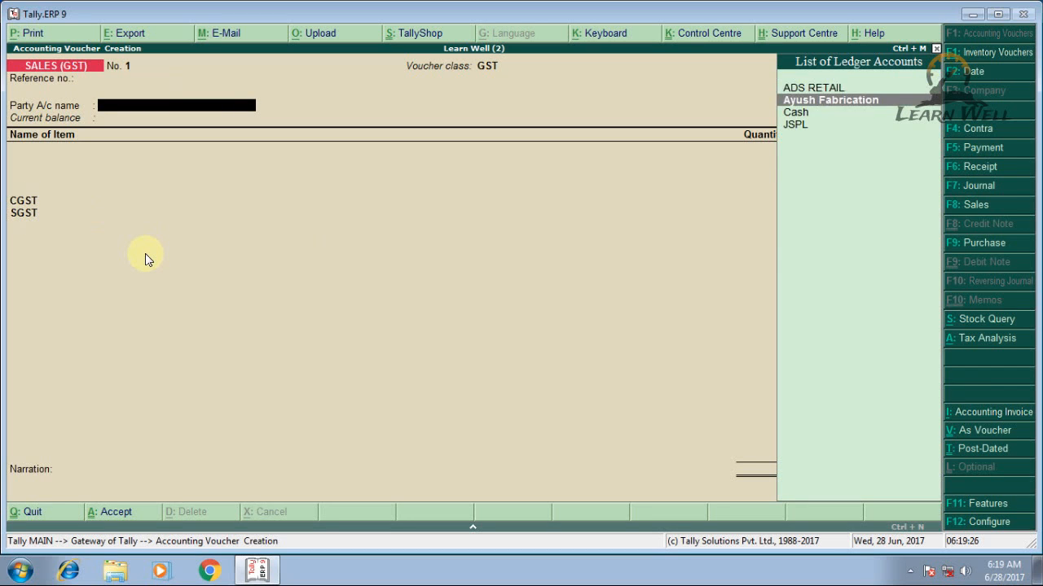
key("Up")
key("Return")
key("Return")
key("Return")
key("Return")
key("Return")
key("Return")
key("Return")
key("Return")
key("Return")
key("Return")
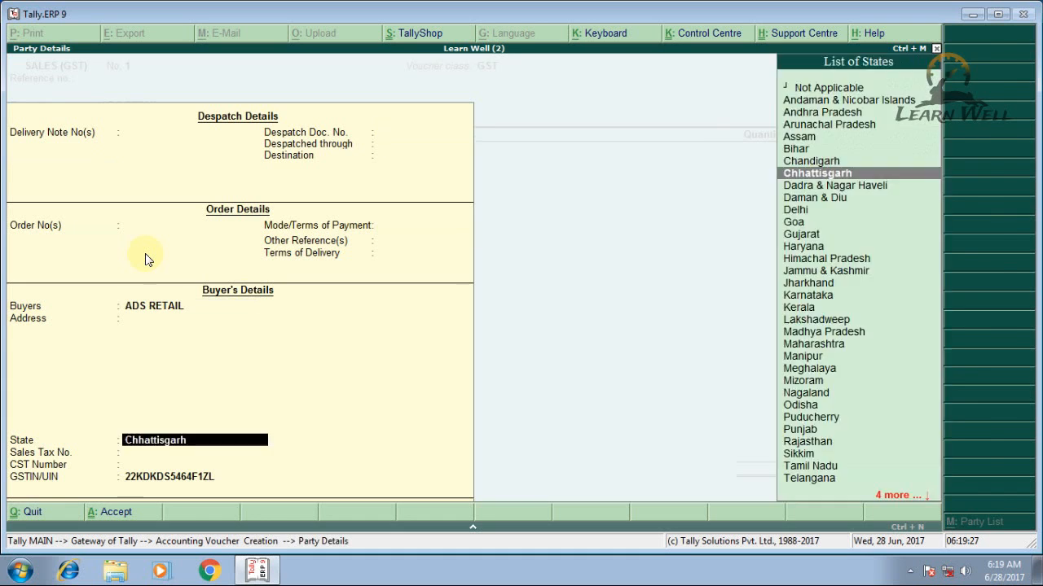
key("Return")
key("Return")
key("Return")
key("Return")
key("Return")
key("BackSpace")
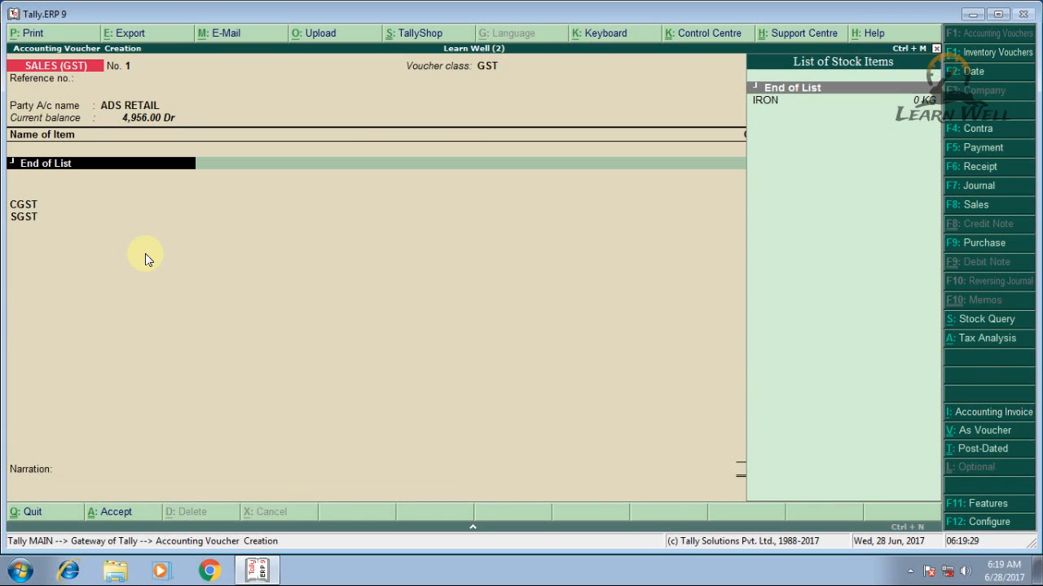
Enter 1 KG of IRON at the rate of 210.00 per KG and finish the item list.
key("Down")
key("Return")
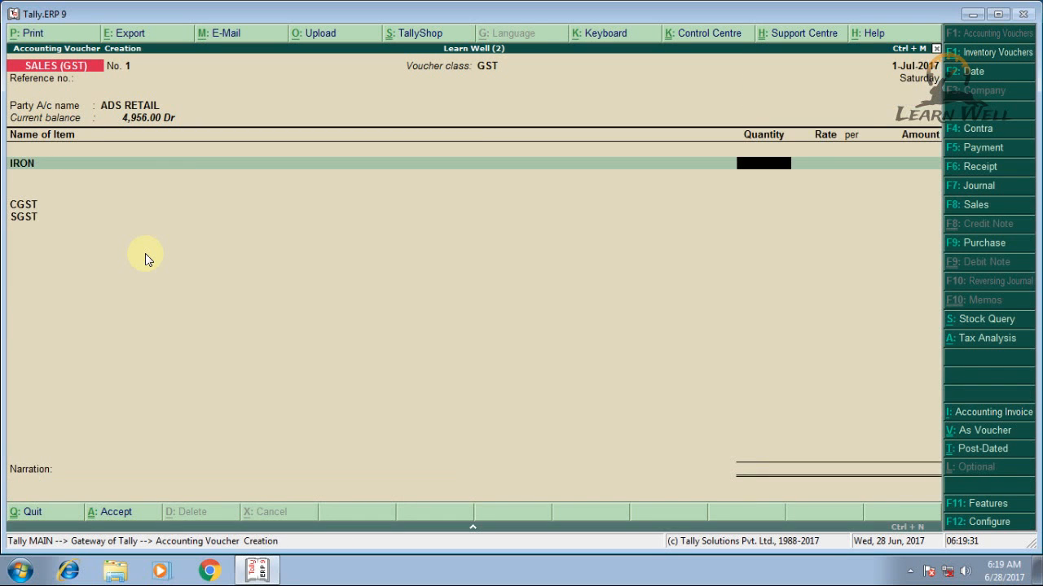
type("1")
key("Return")
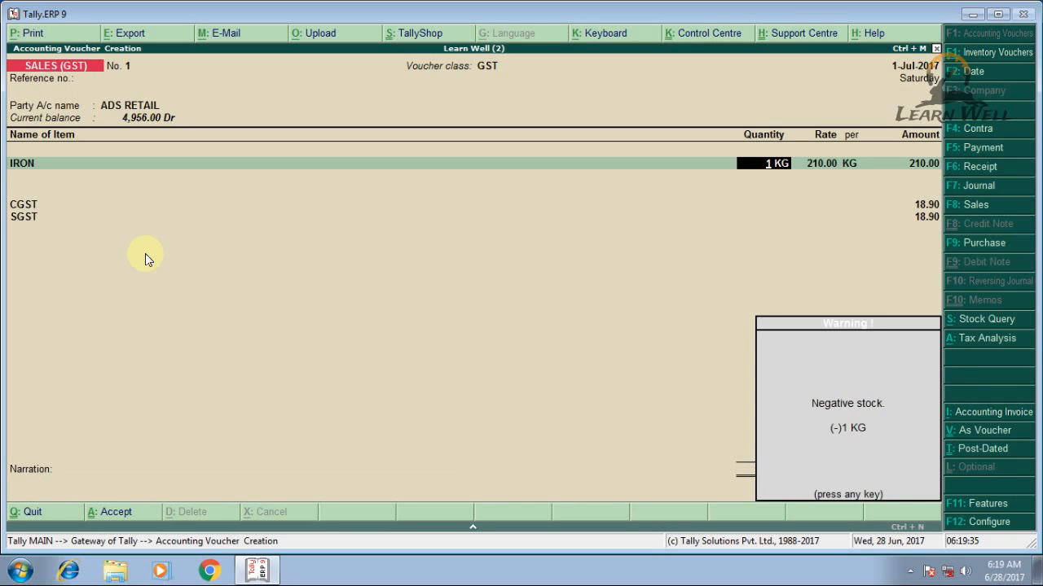
key("Return")
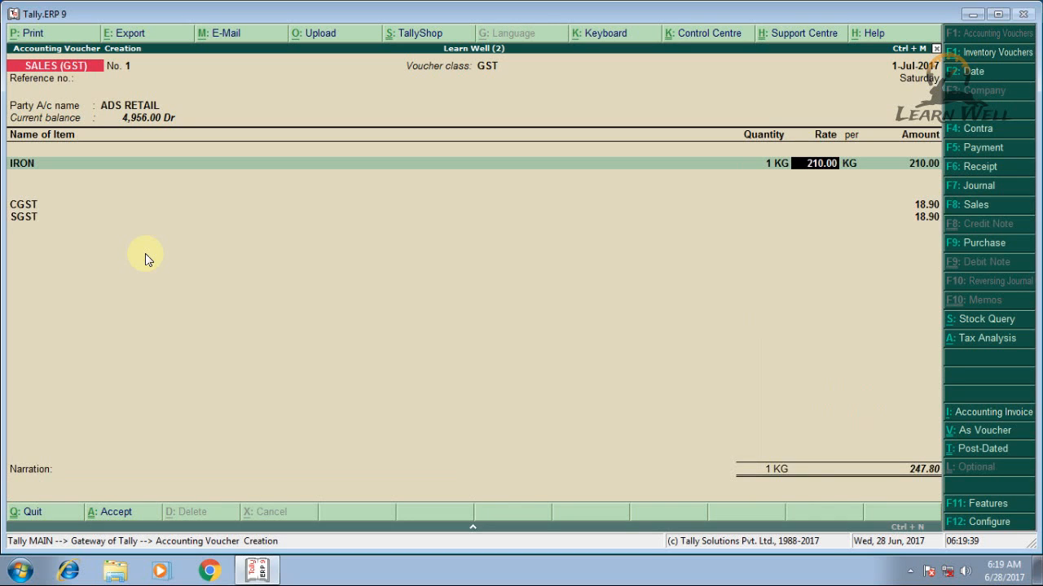
key("Return")
key("Return")
key("Return")
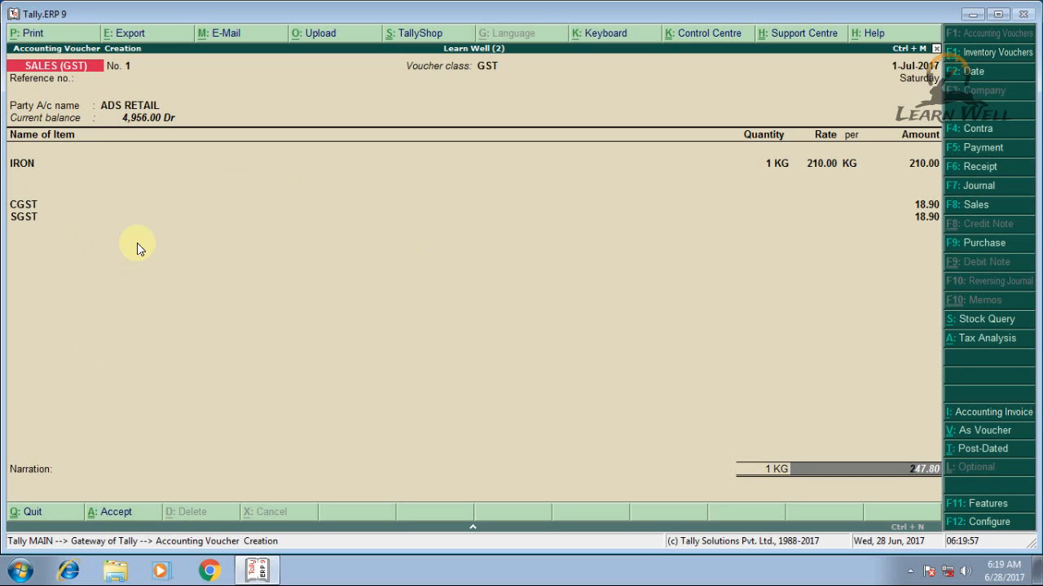
Save the ADS RETAIL voucher with an empty narration and quit voucher entry.
key("Return")
key("Return")
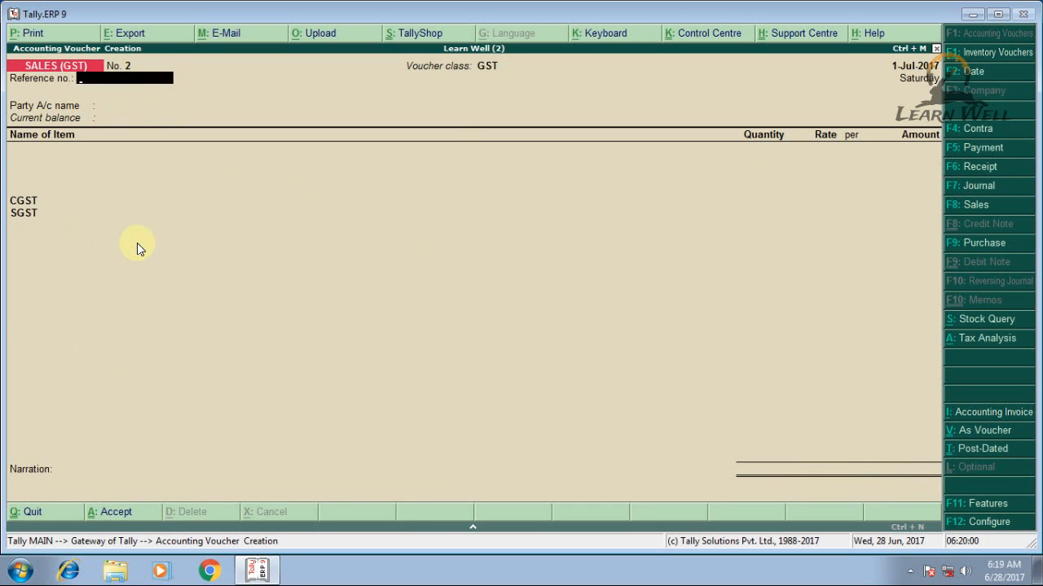
key("Escape")
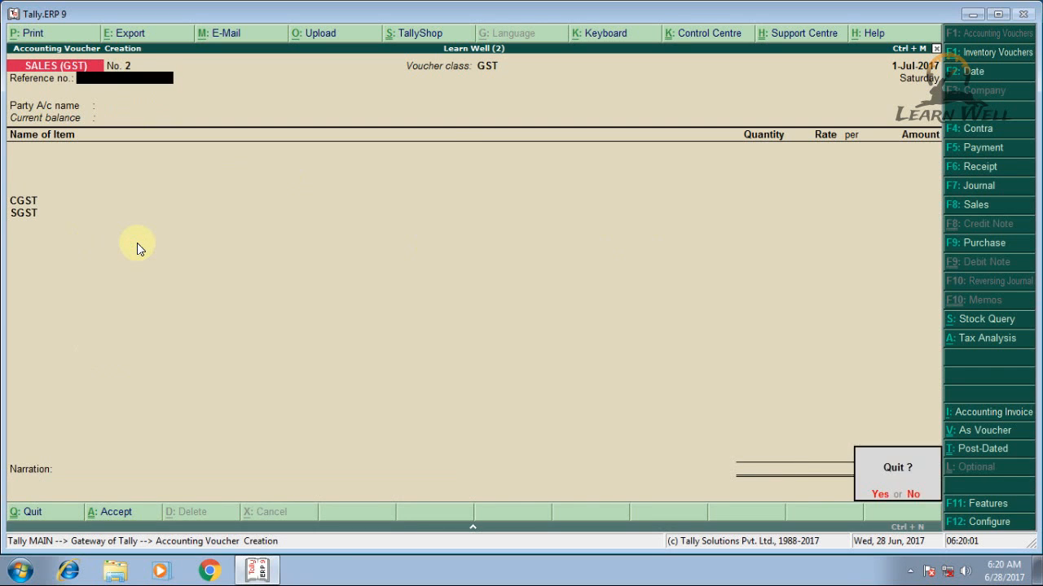
key("y")
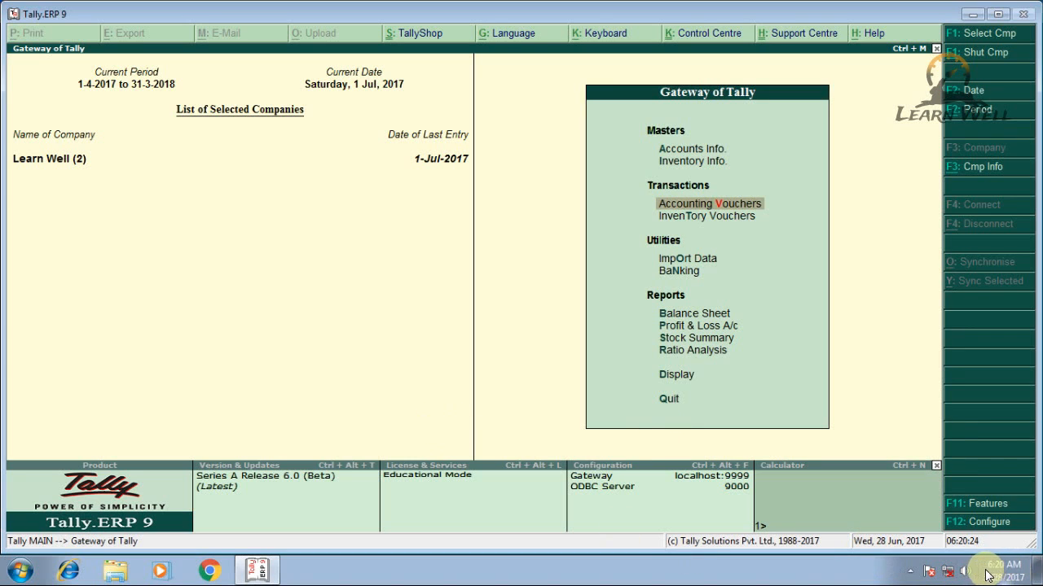
left_click(910, 571)
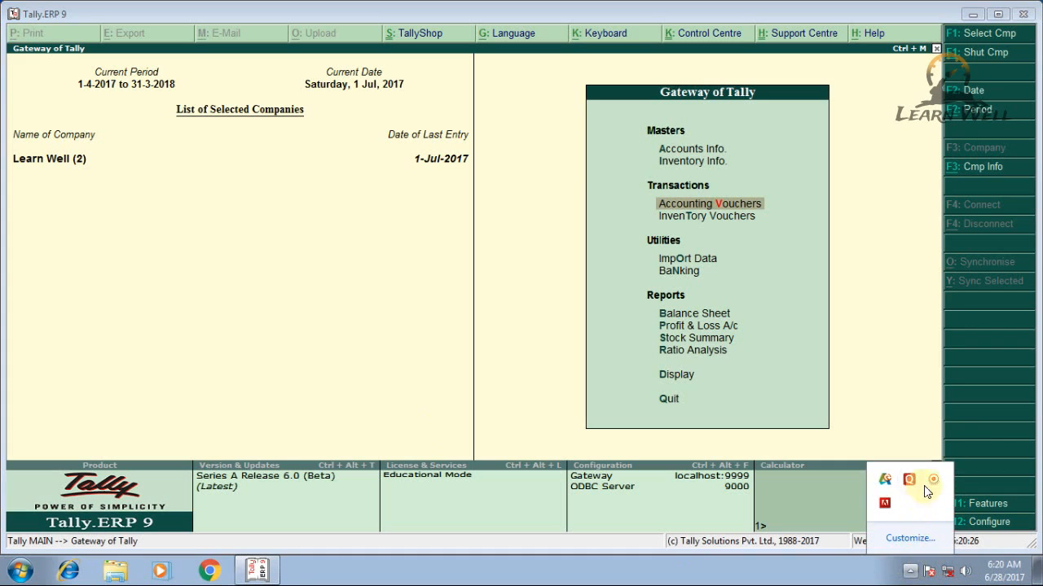